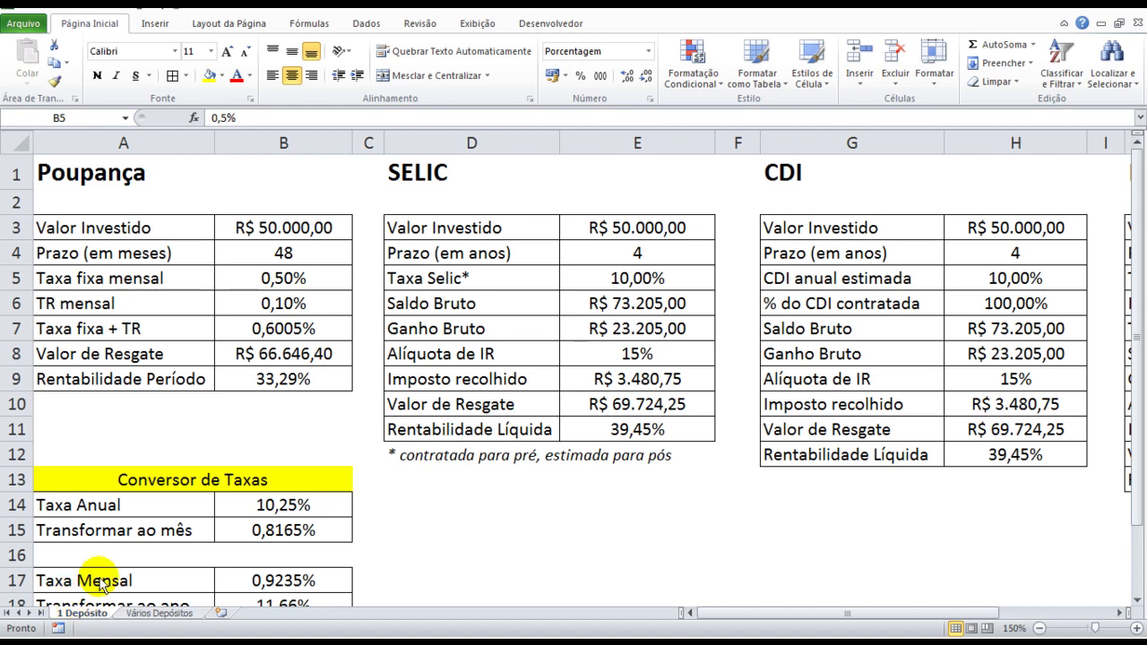
Look over the investment tables on the 1 Depósito sheet and compare the Valor Investido cells for SELIC and CDI.
{"action": "key", "text": "F2"}
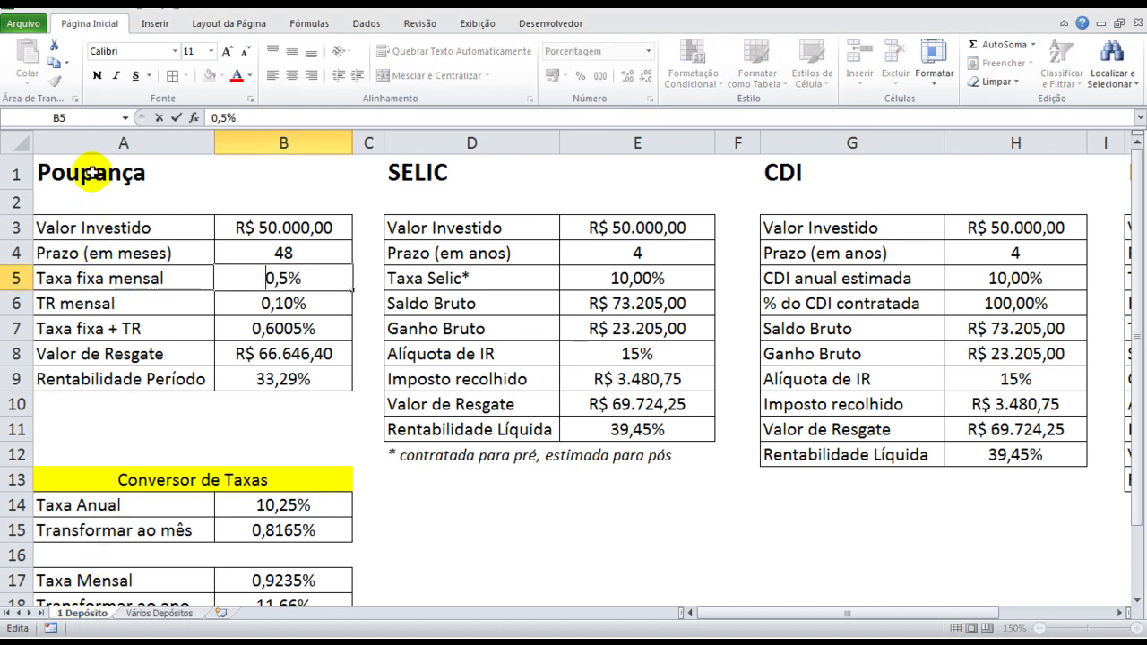
{"action": "left_click", "coordinate": [95, 174]}
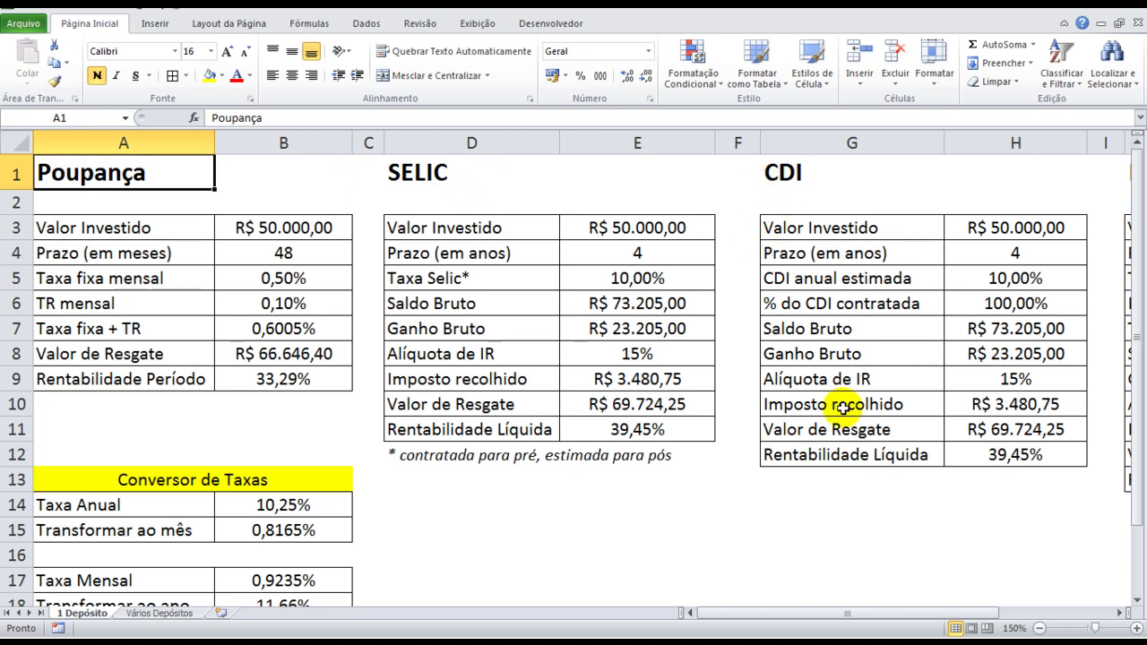
{"action": "left_click_drag", "start_coordinate": [890, 612], "coordinate": [925, 615]}
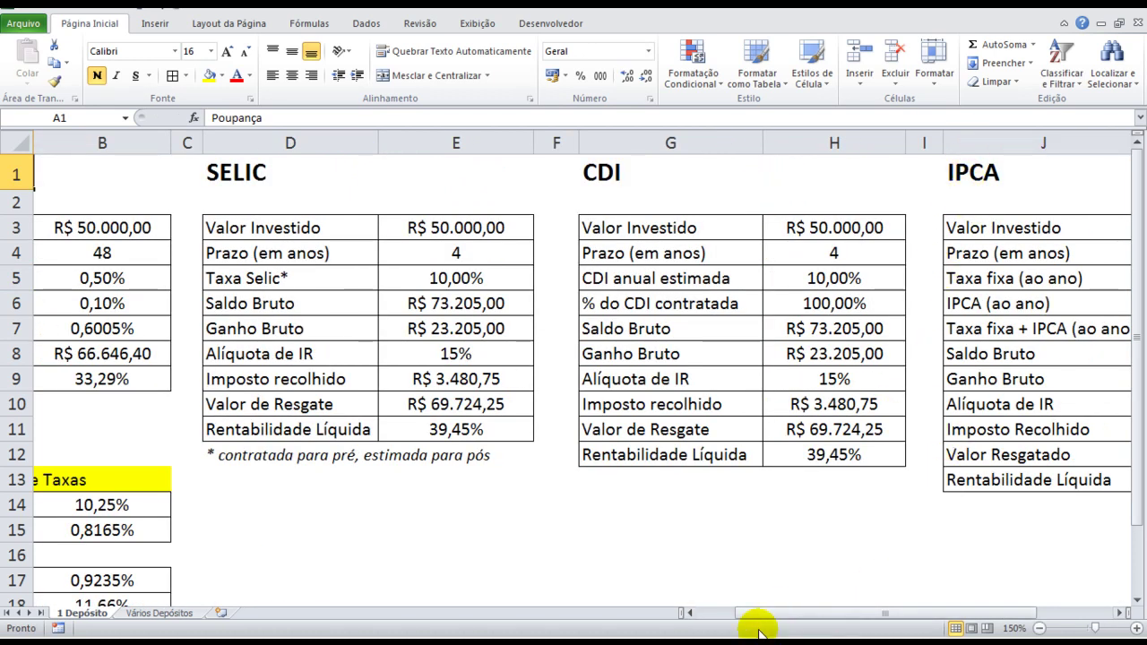
{"action": "left_click", "coordinate": [717, 615]}
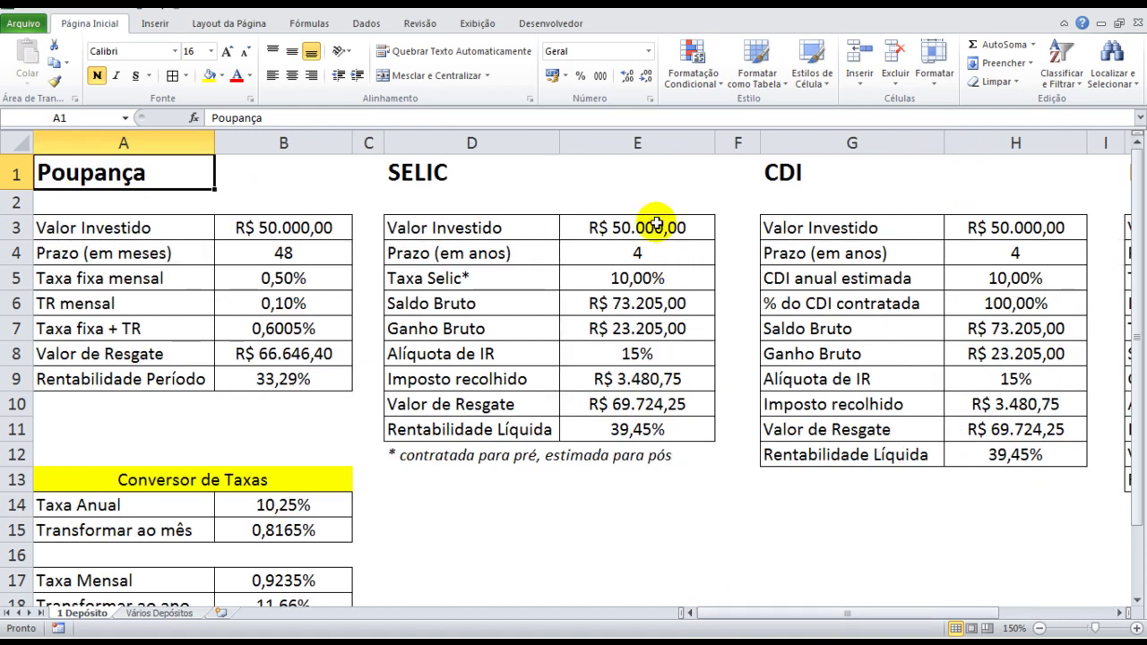
{"action": "left_click", "coordinate": [314, 228]}
{"action": "left_click", "coordinate": [603, 225]}
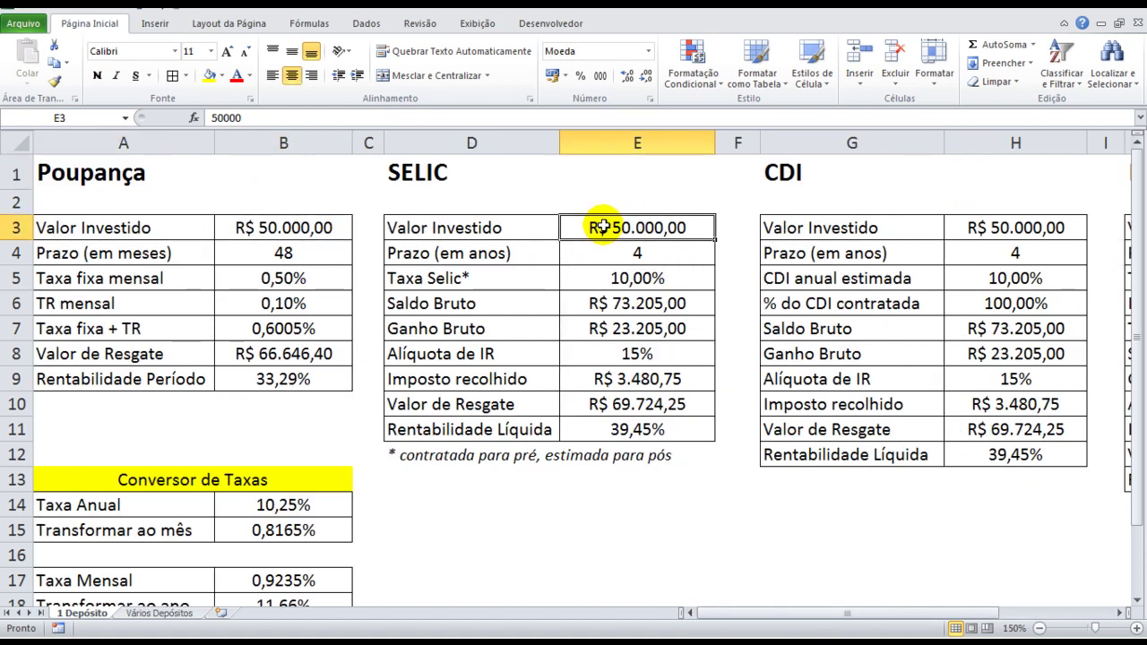
{"action": "left_click", "coordinate": [974, 230]}
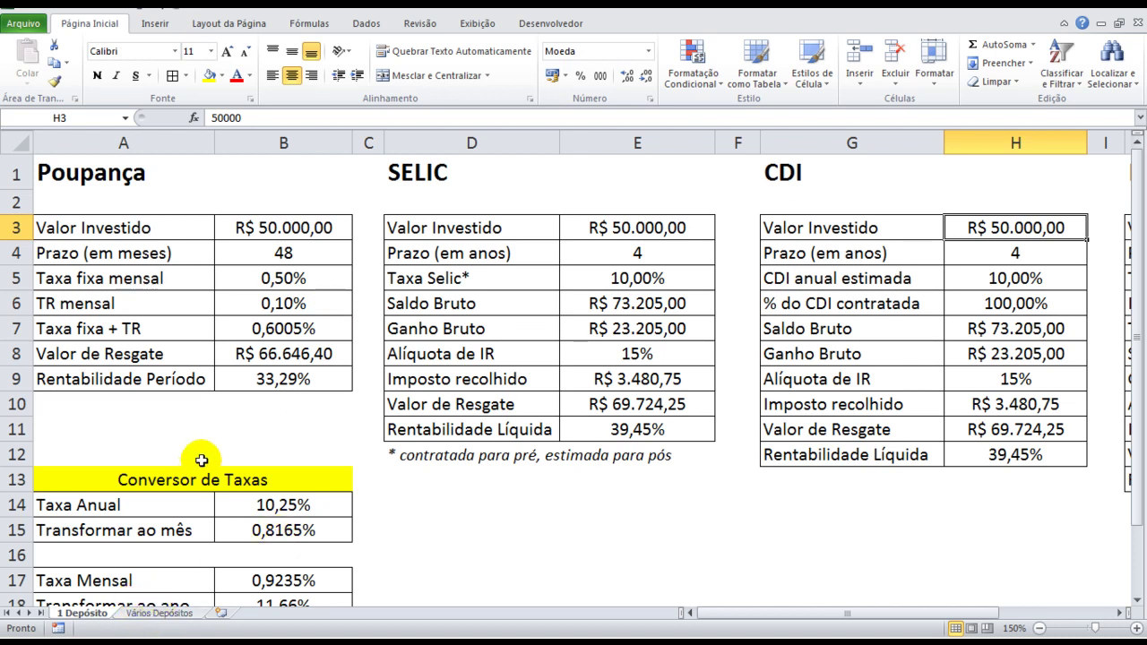
Examine the Poupança table's inputs: invested amount, term in months, fixed monthly rate and monthly TR.
{"action": "left_click", "coordinate": [287, 223]}
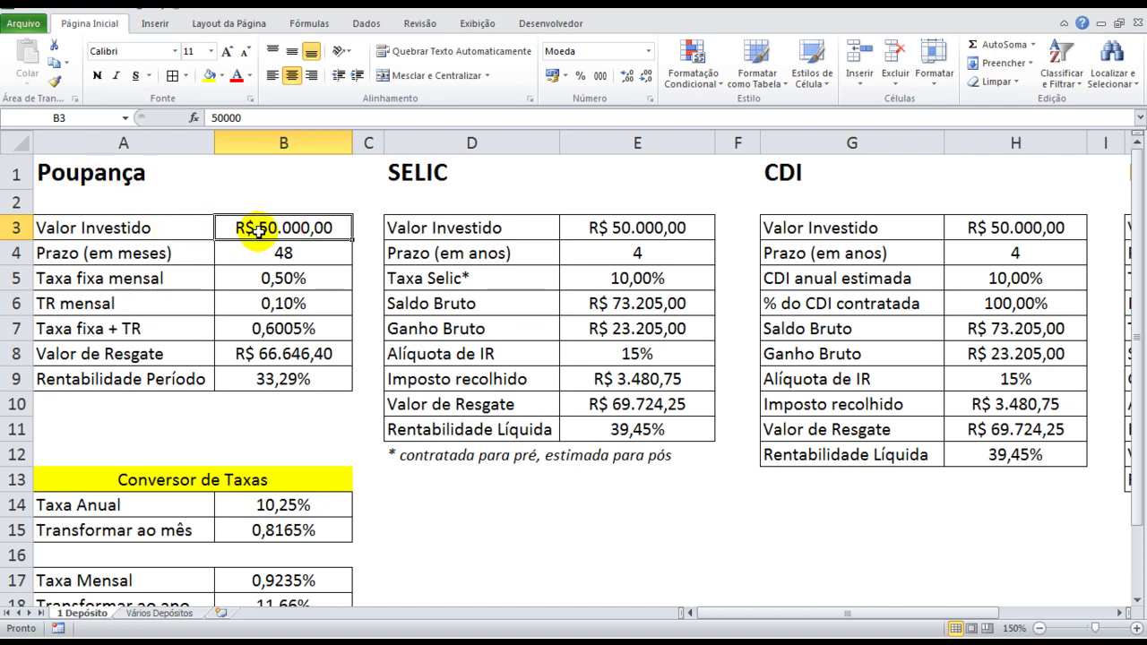
{"action": "left_click", "coordinate": [268, 254]}
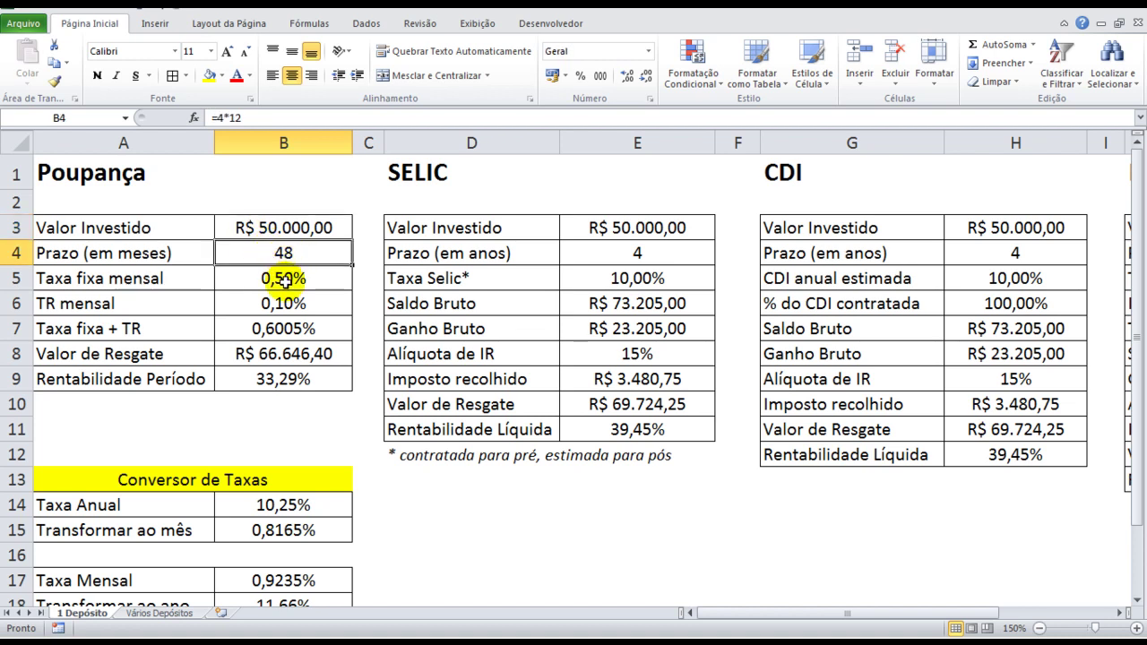
{"action": "left_click", "coordinate": [283, 279]}
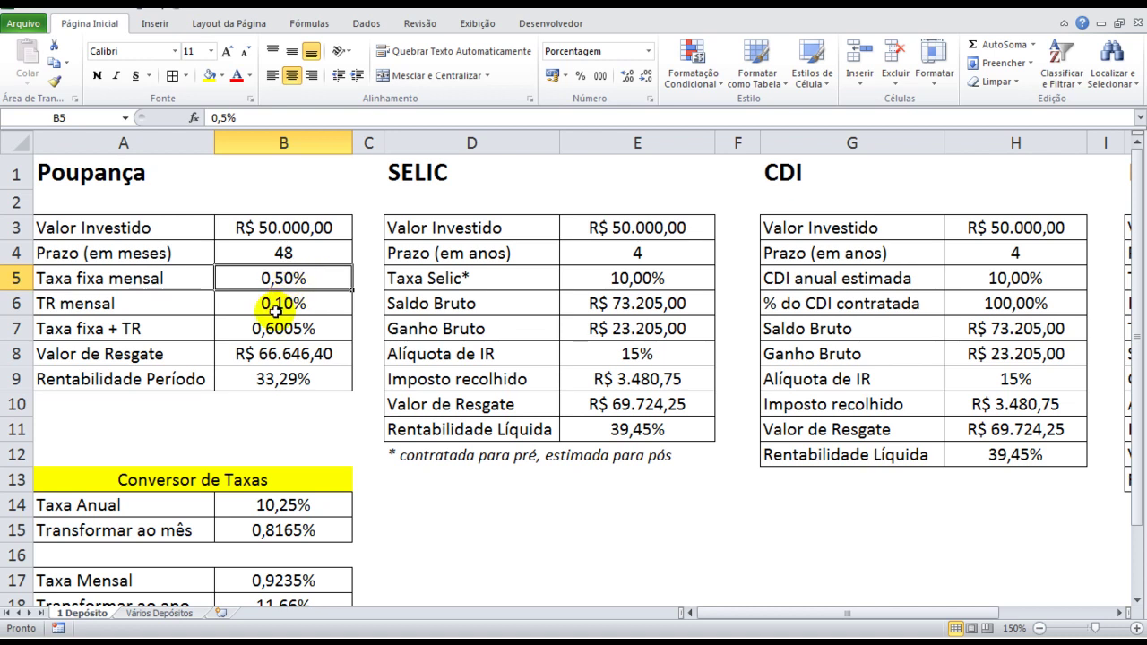
{"action": "left_click", "coordinate": [279, 307]}
{"action": "left_click", "coordinate": [285, 279]}
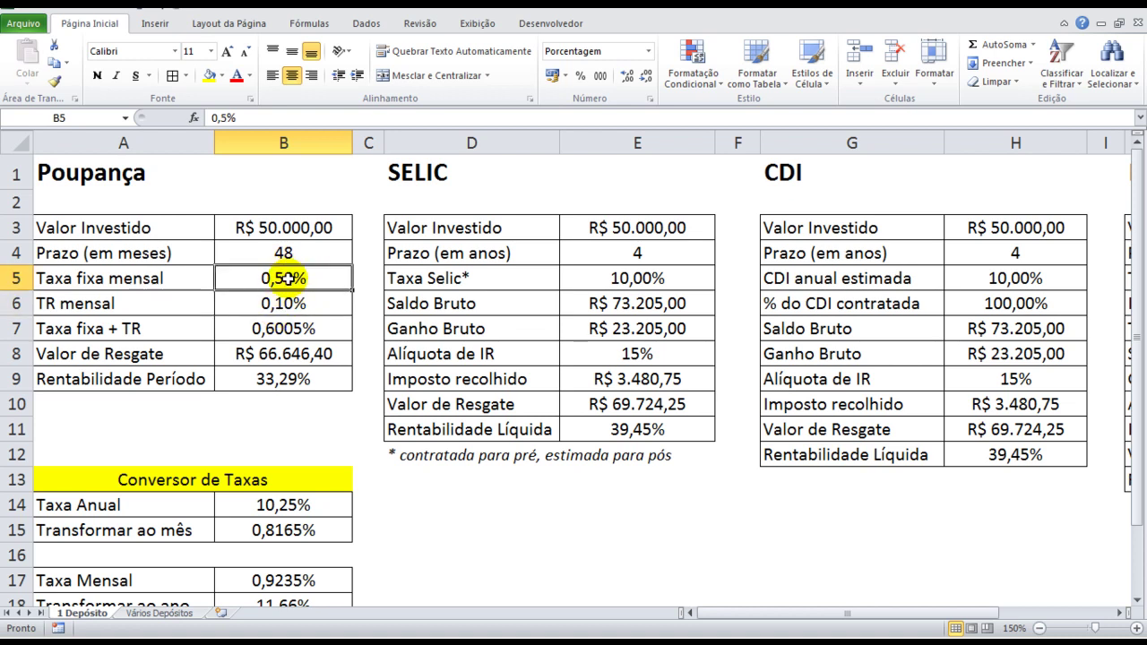
{"action": "left_click", "coordinate": [285, 306]}
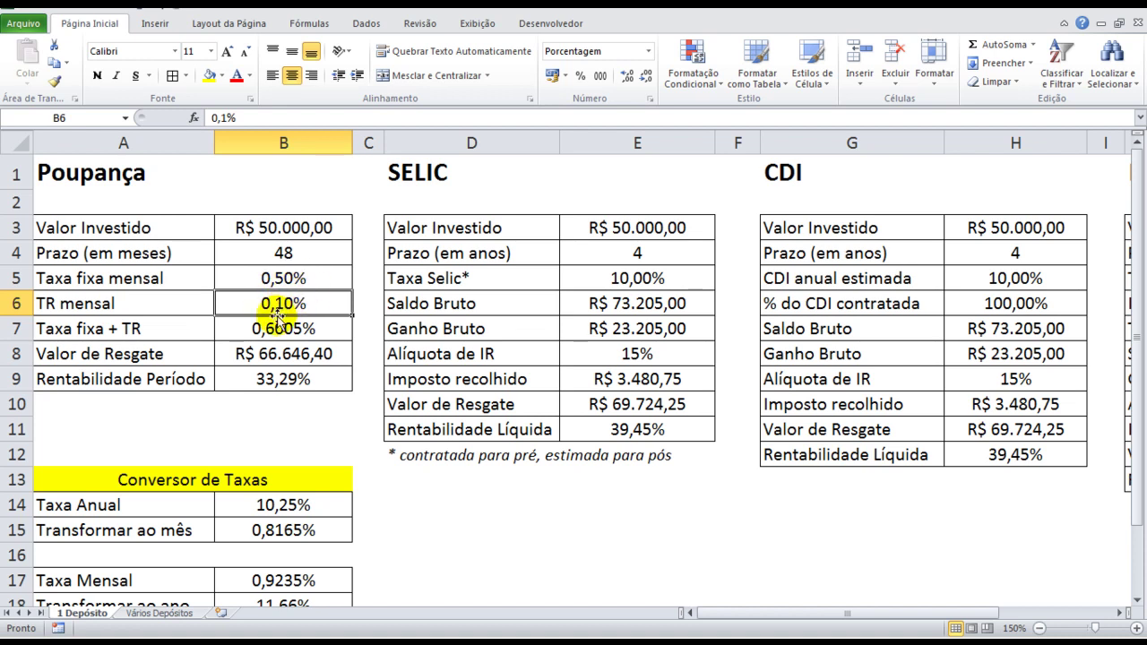
{"action": "left_click", "coordinate": [279, 273]}
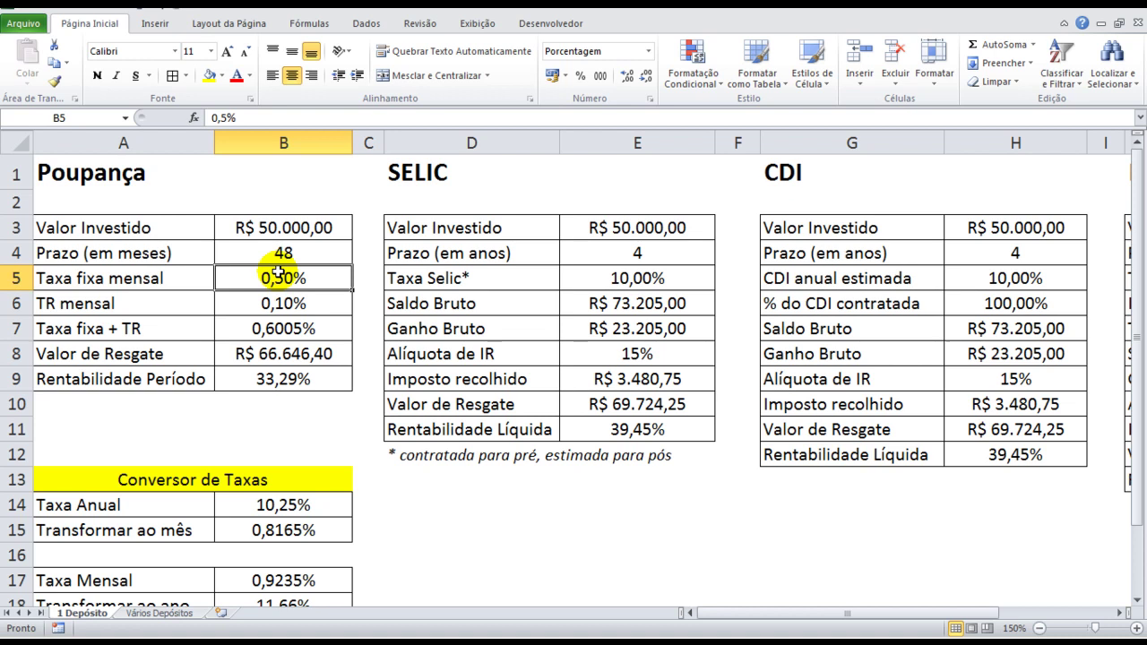
Examine the Poupança formulas for the combined rate, the redemption value and the period's return.
{"action": "left_click", "coordinate": [279, 329]}
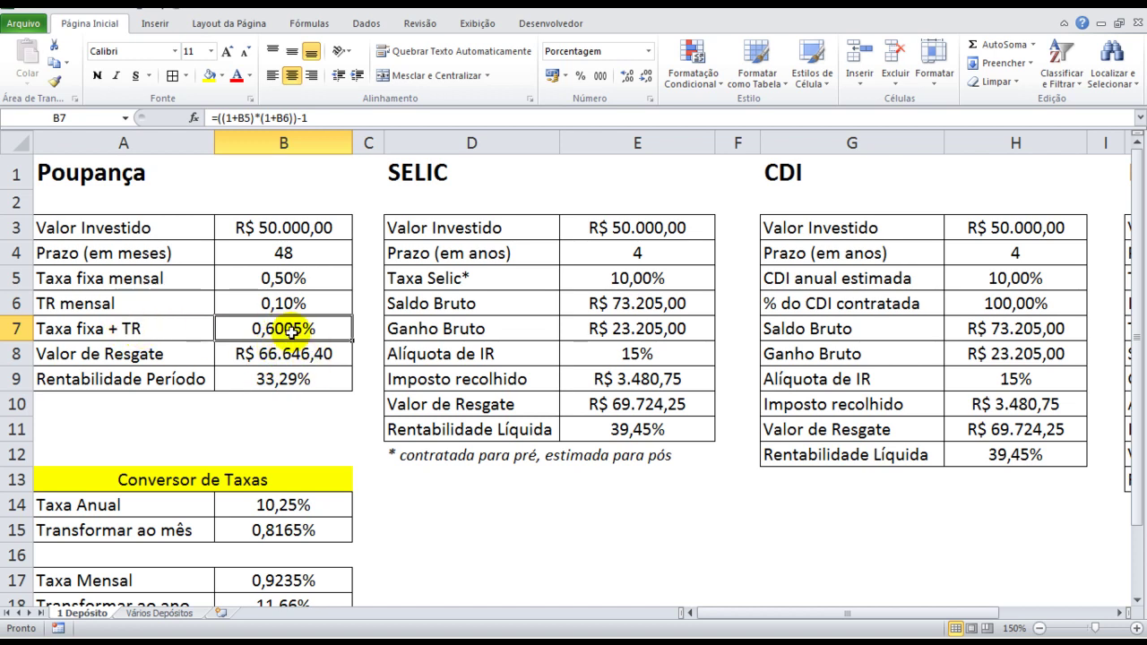
{"action": "left_click", "coordinate": [260, 354]}
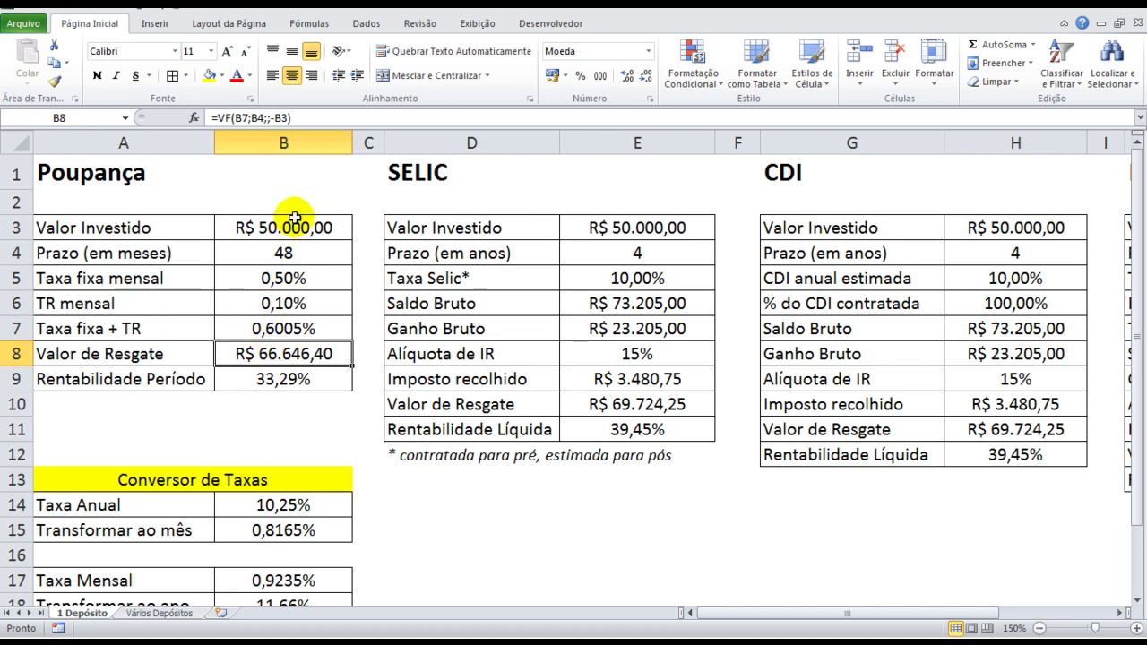
{"action": "left_click", "coordinate": [294, 252]}
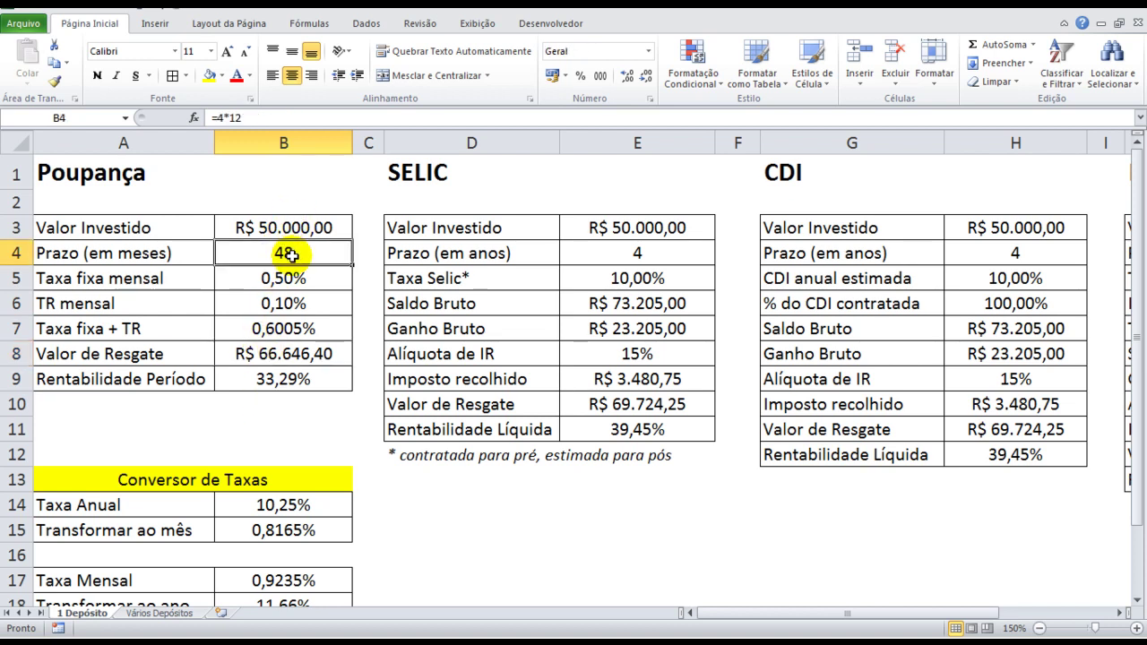
{"action": "left_click", "coordinate": [278, 356]}
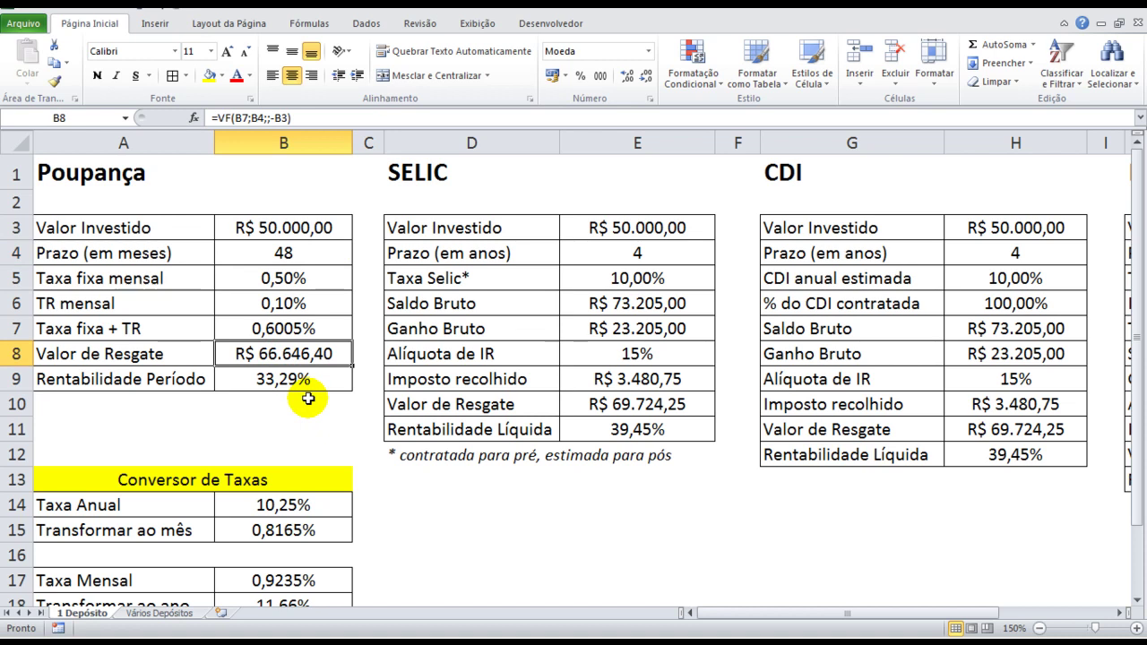
{"action": "left_click", "coordinate": [307, 379]}
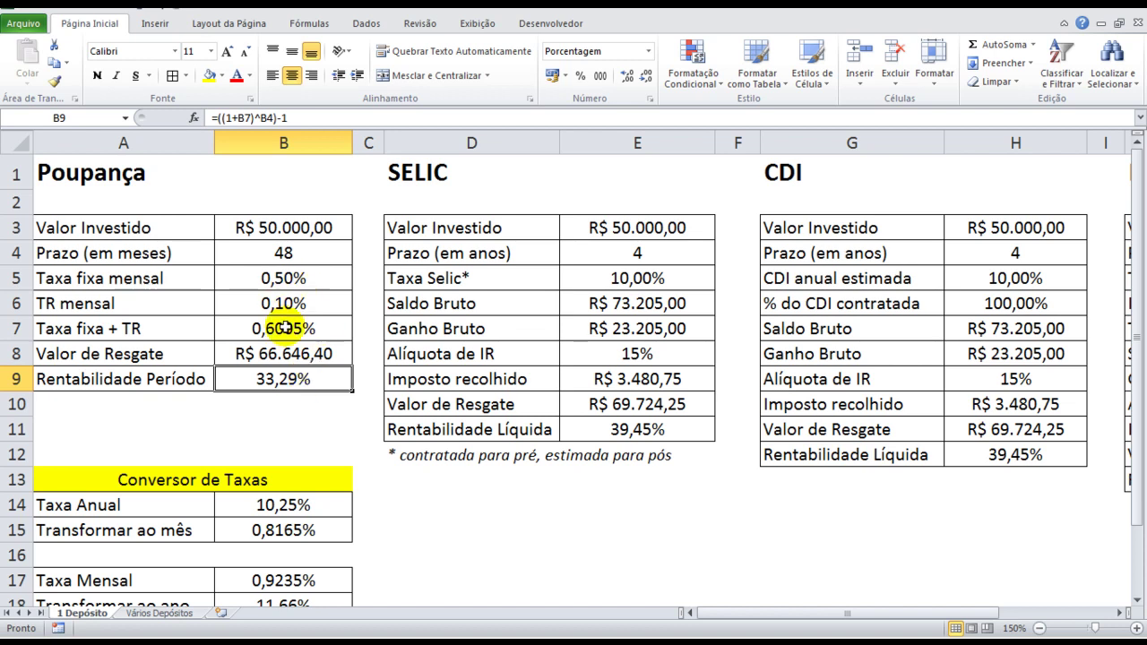
Examine the Conversor de Taxas block, covering both the annual-to-monthly and the monthly-to-annual rate conversions.
{"action": "left_click", "coordinate": [631, 281]}
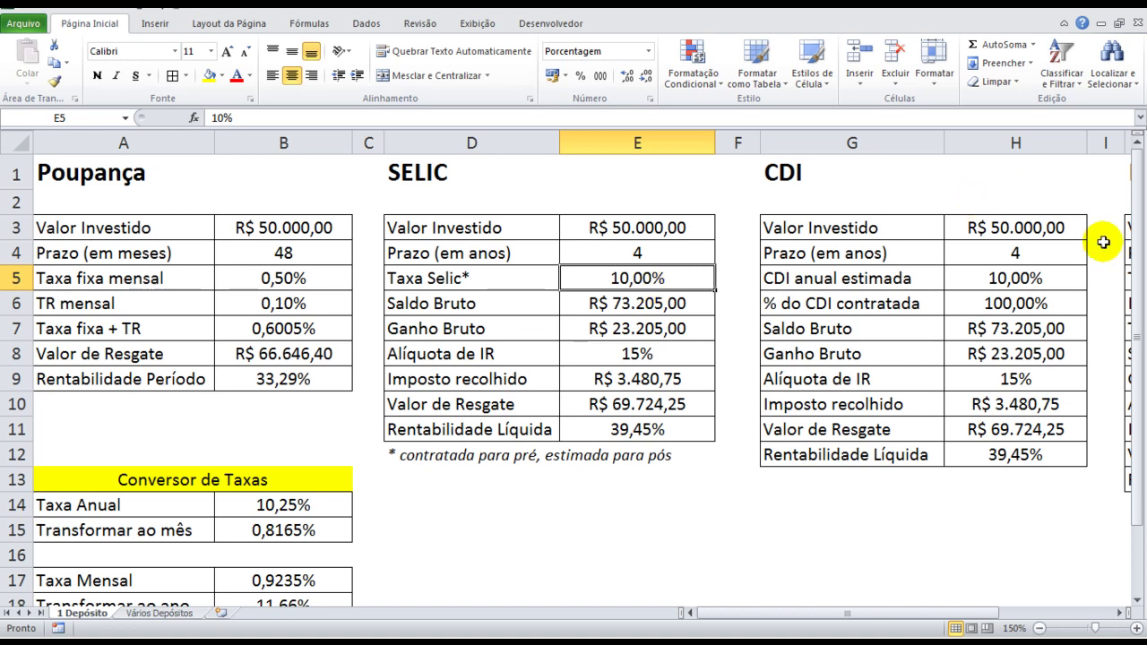
{"action": "left_click_drag", "start_coordinate": [1136, 208], "coordinate": [1133, 248]}
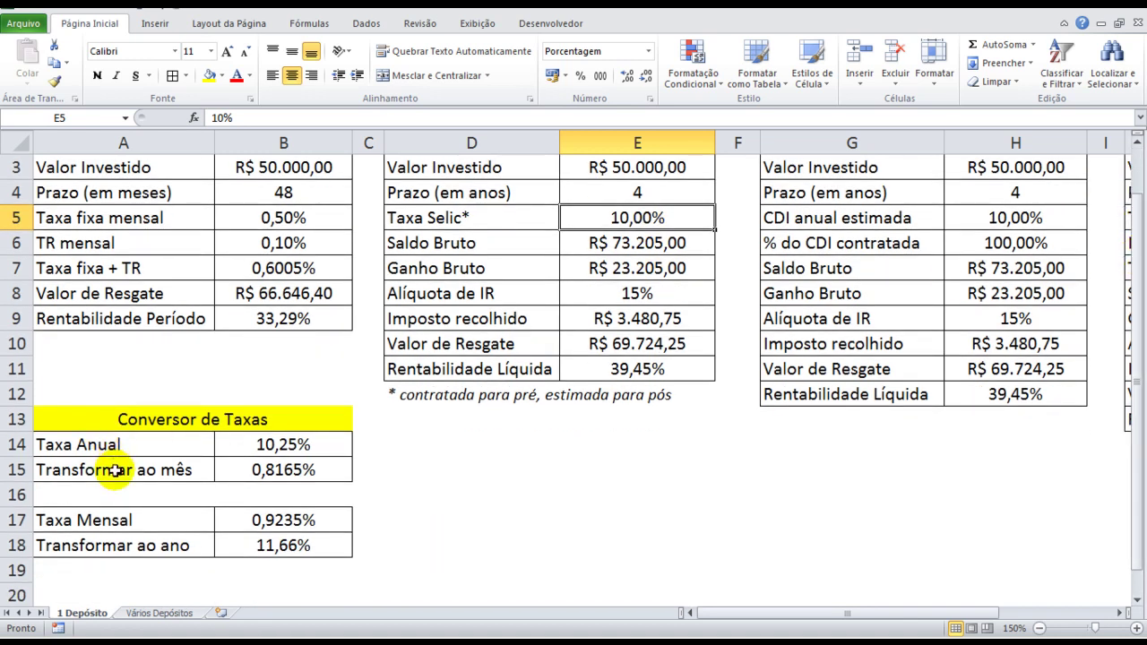
{"action": "left_click", "coordinate": [266, 446]}
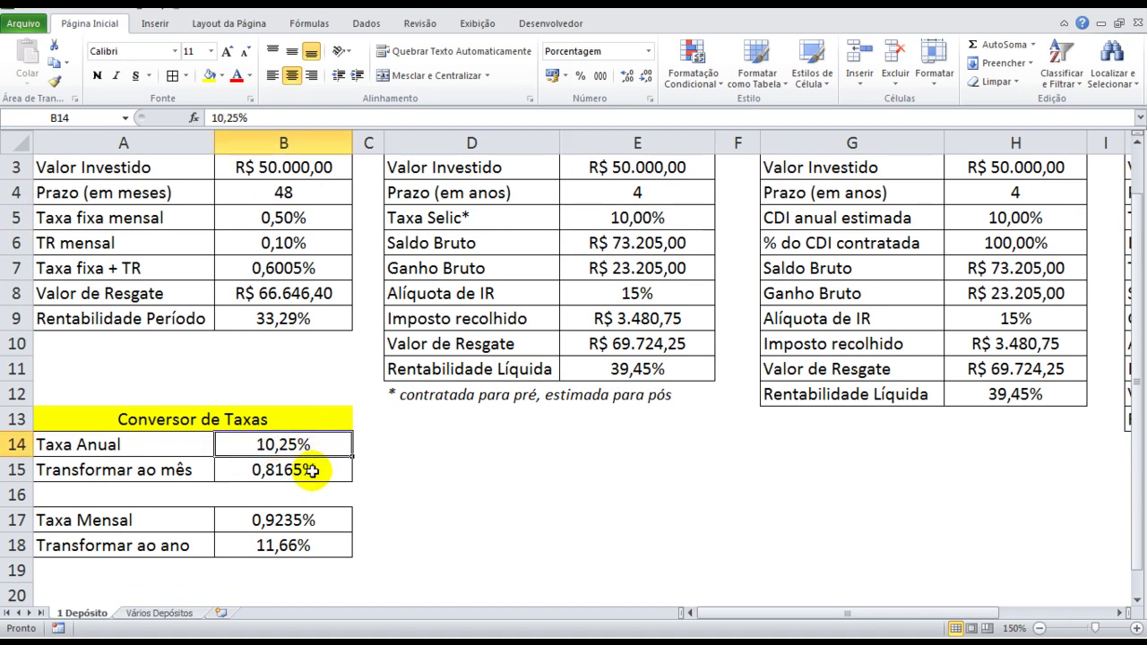
{"action": "left_click", "coordinate": [297, 524]}
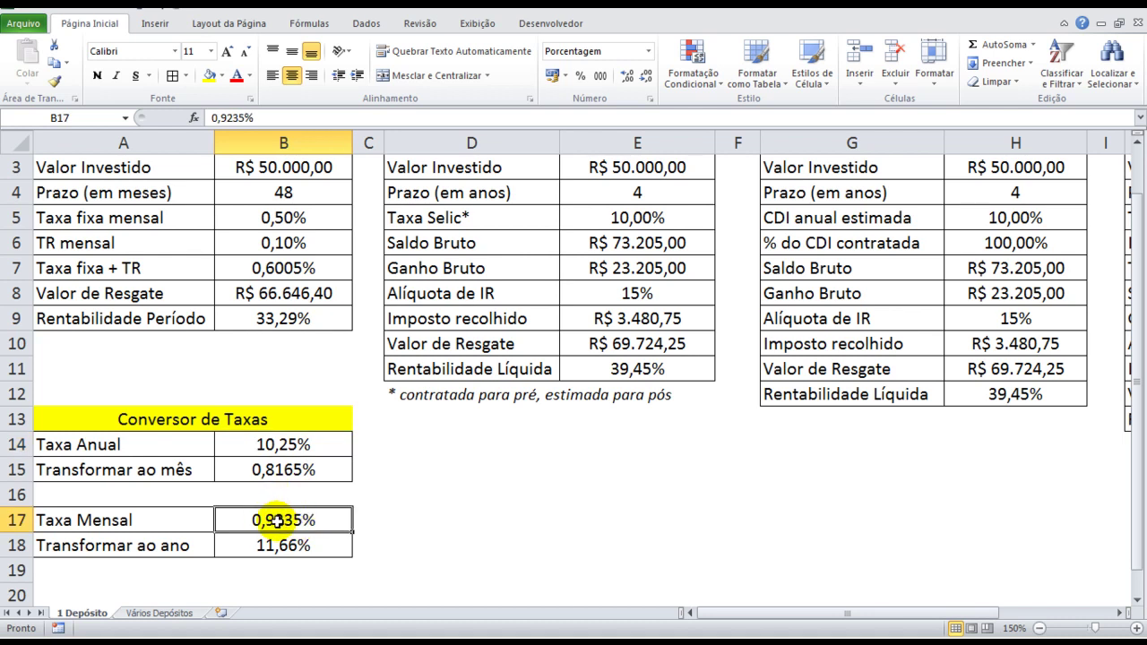
{"action": "left_click", "coordinate": [270, 552]}
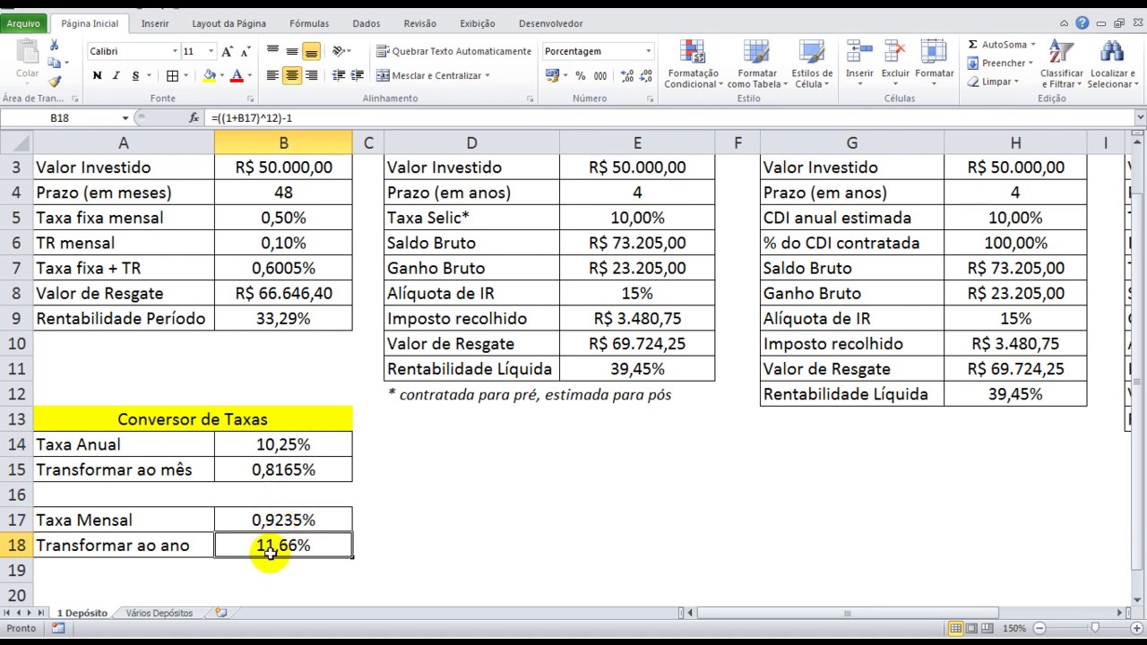
{"action": "left_click", "coordinate": [278, 442]}
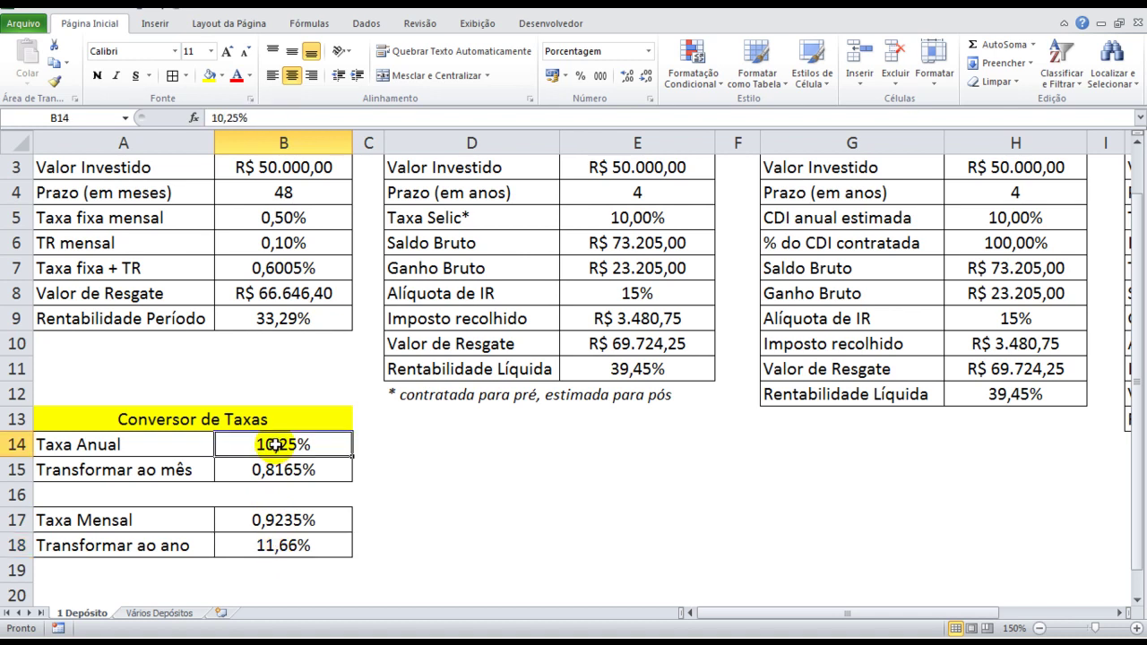
{"action": "left_click", "coordinate": [271, 527]}
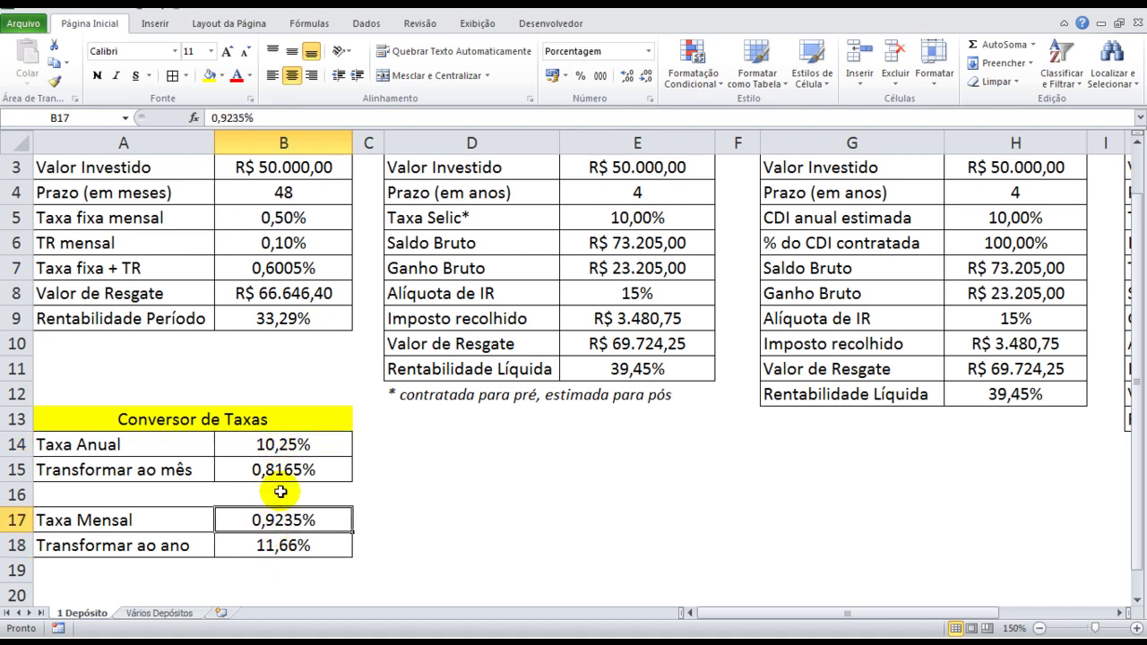
{"action": "left_click", "coordinate": [285, 468]}
{"action": "left_click", "coordinate": [280, 550]}
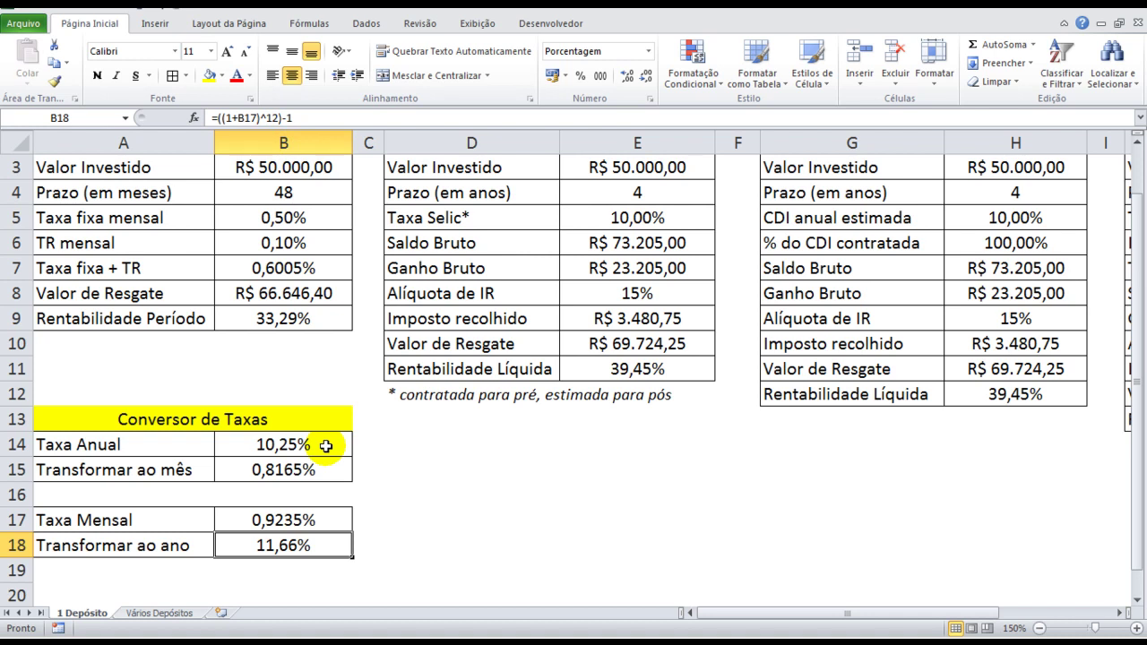
{"action": "left_click", "coordinate": [287, 471]}
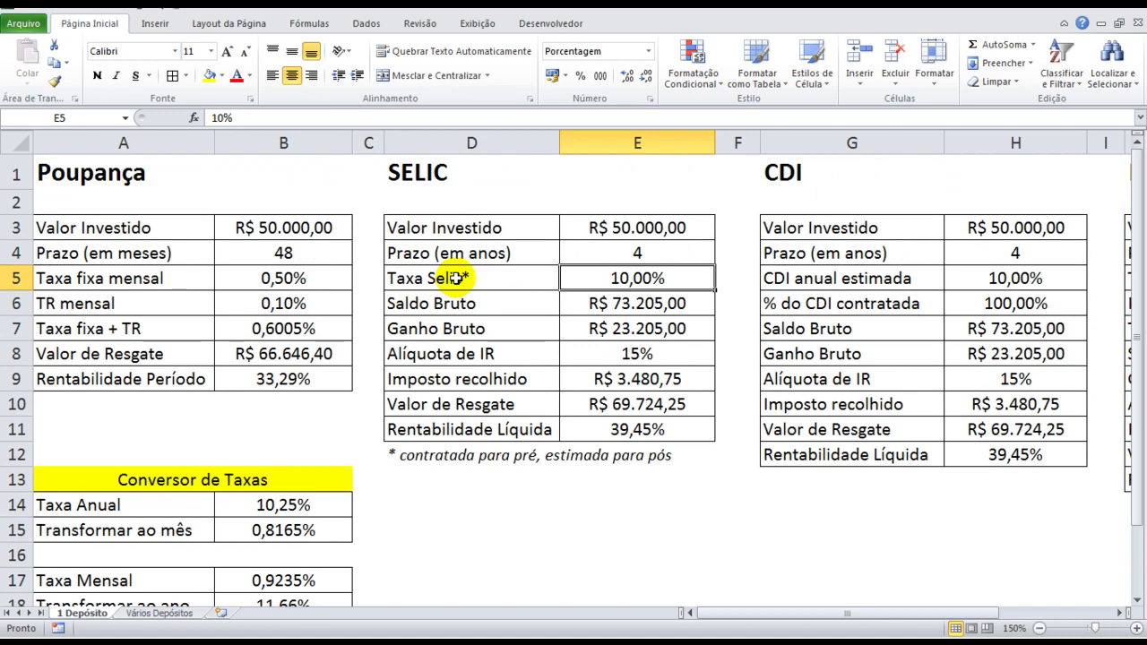
Examine the SELIC table's footnote on the rate and its inputs for invested amount, term in years and Taxa Selic.
{"action": "left_click", "coordinate": [414, 175]}
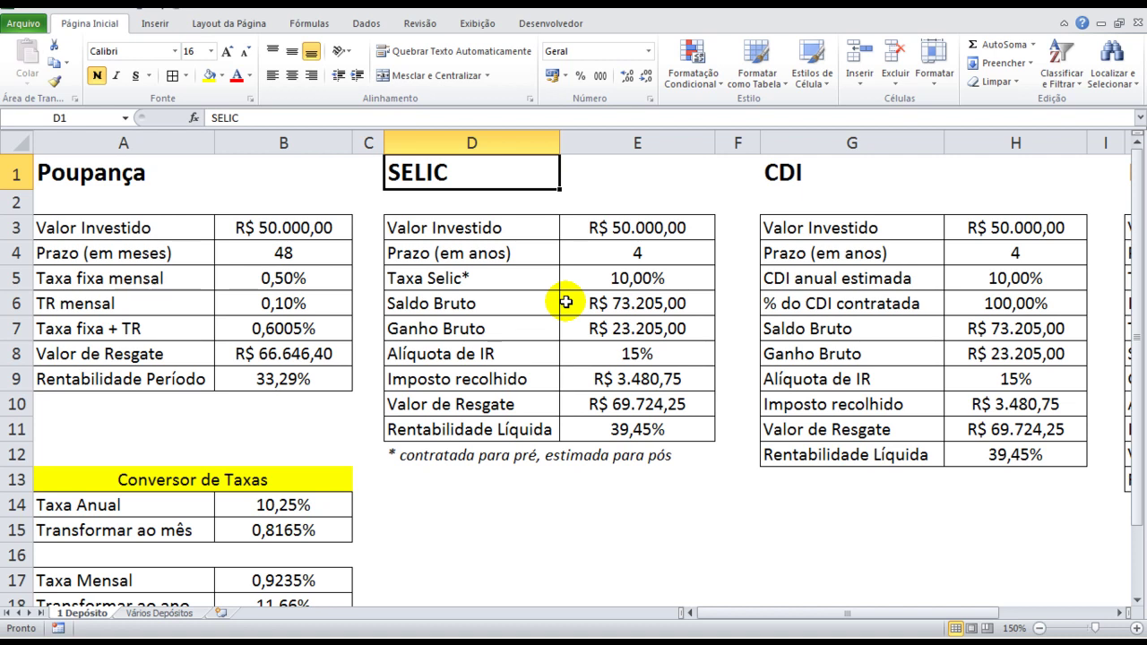
{"action": "left_click", "coordinate": [415, 455]}
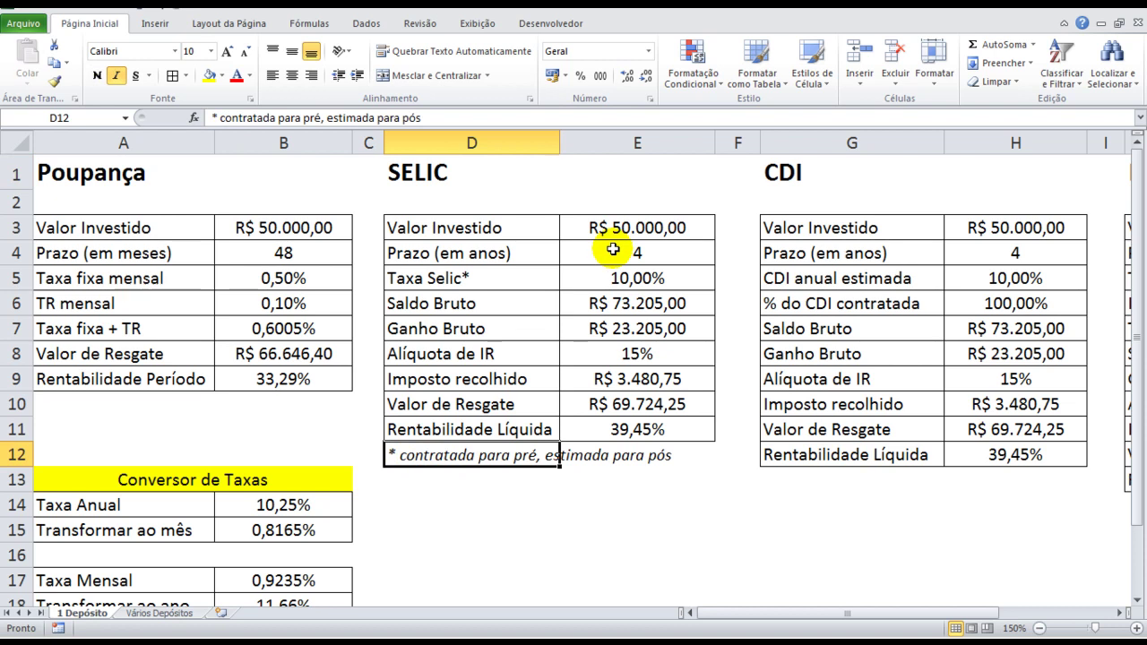
{"action": "left_click", "coordinate": [627, 279]}
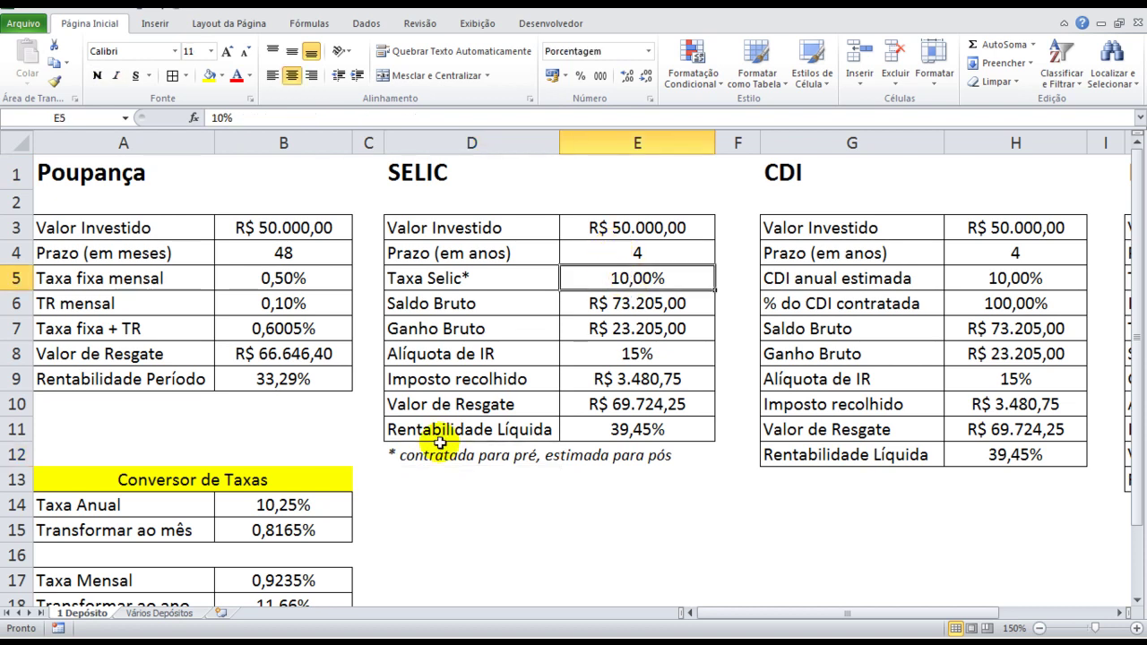
{"action": "left_click", "coordinate": [599, 228]}
{"action": "left_click", "coordinate": [600, 252]}
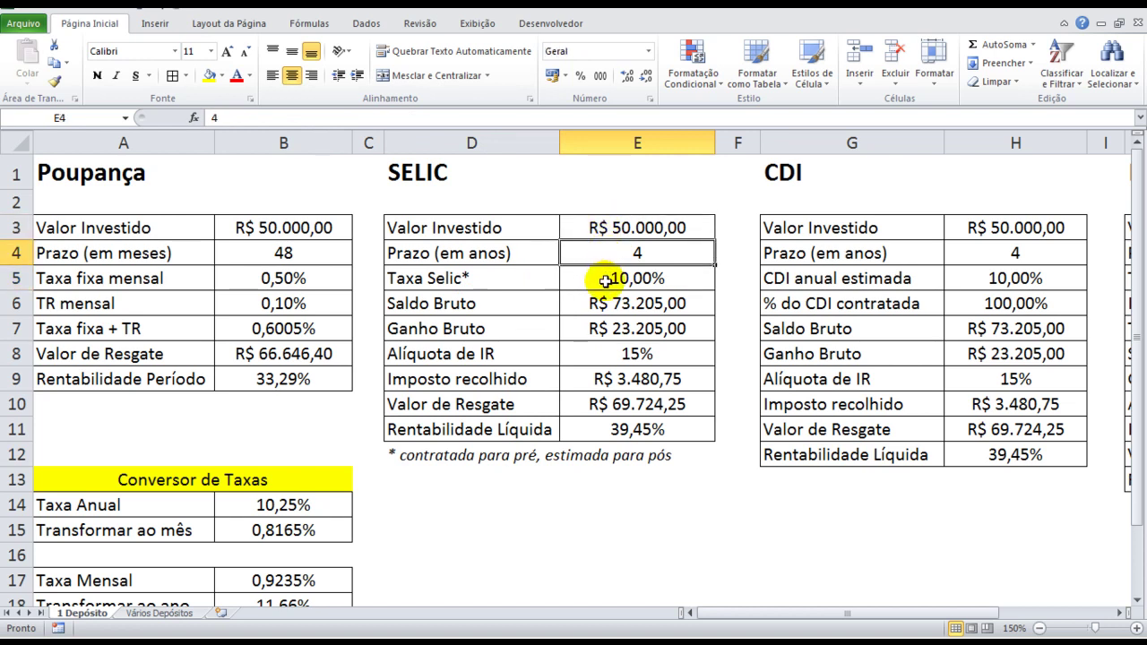
{"action": "left_click", "coordinate": [606, 281]}
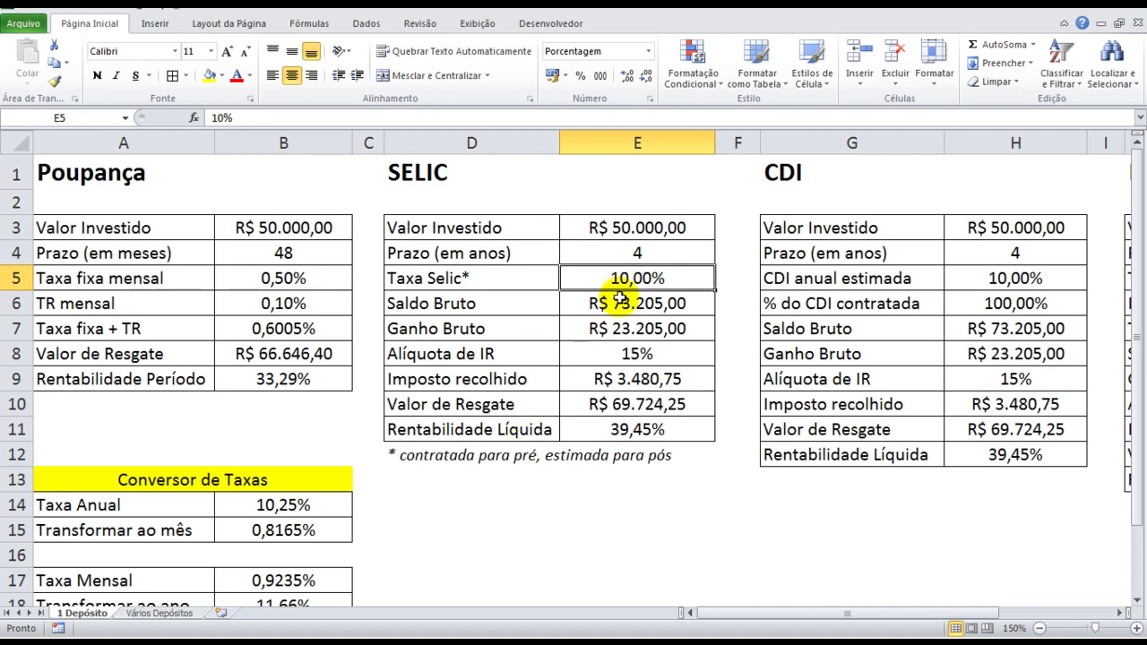
{"action": "left_click", "coordinate": [627, 255]}
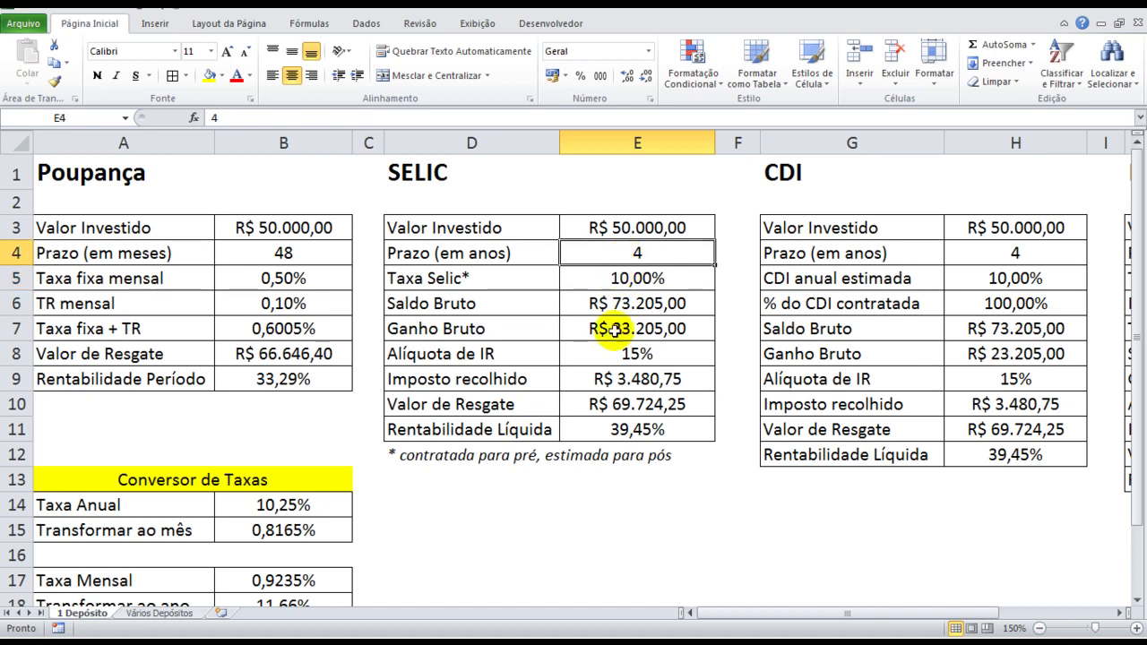
Examine the SELIC table's net return and redemption value, and trace the Saldo Bruto formula from its three inputs.
{"action": "left_click", "coordinate": [604, 427]}
{"action": "left_click", "coordinate": [606, 407]}
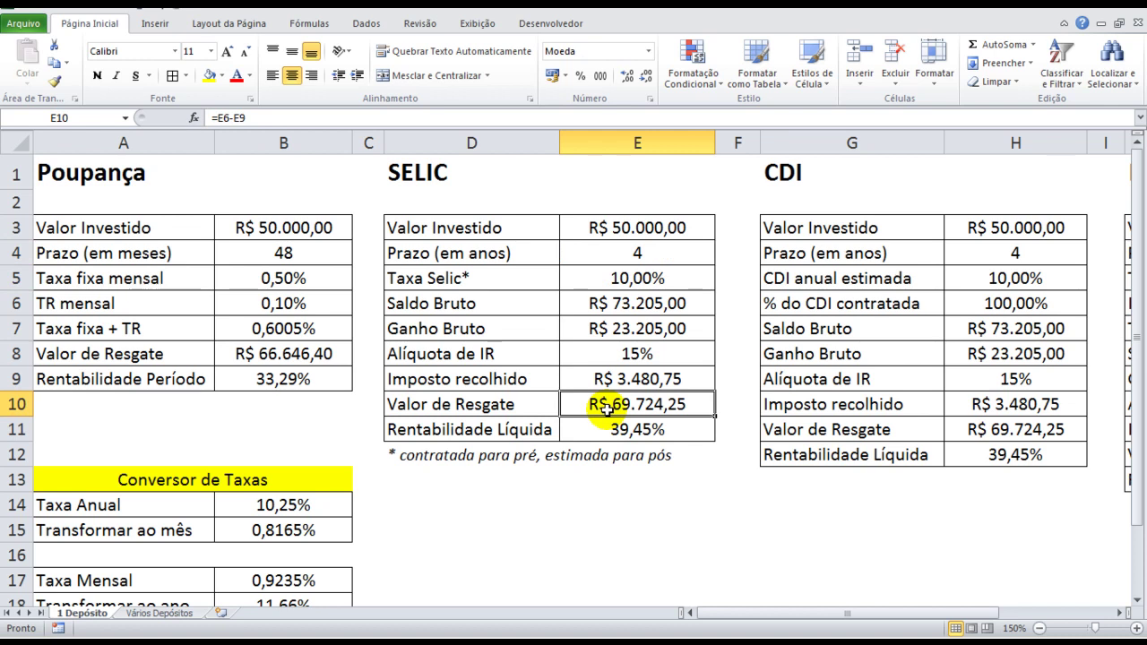
{"action": "left_click", "coordinate": [637, 282]}
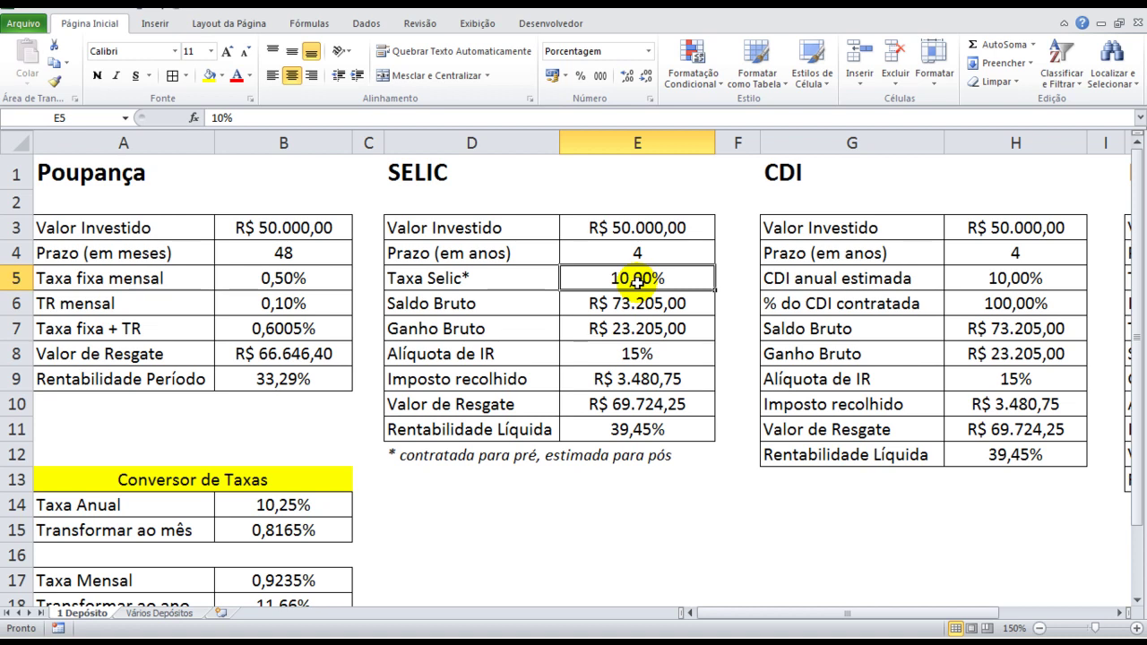
{"action": "left_click", "coordinate": [643, 227]}
{"action": "left_click", "coordinate": [640, 252]}
{"action": "left_click", "coordinate": [637, 279]}
{"action": "left_click", "coordinate": [627, 307]}
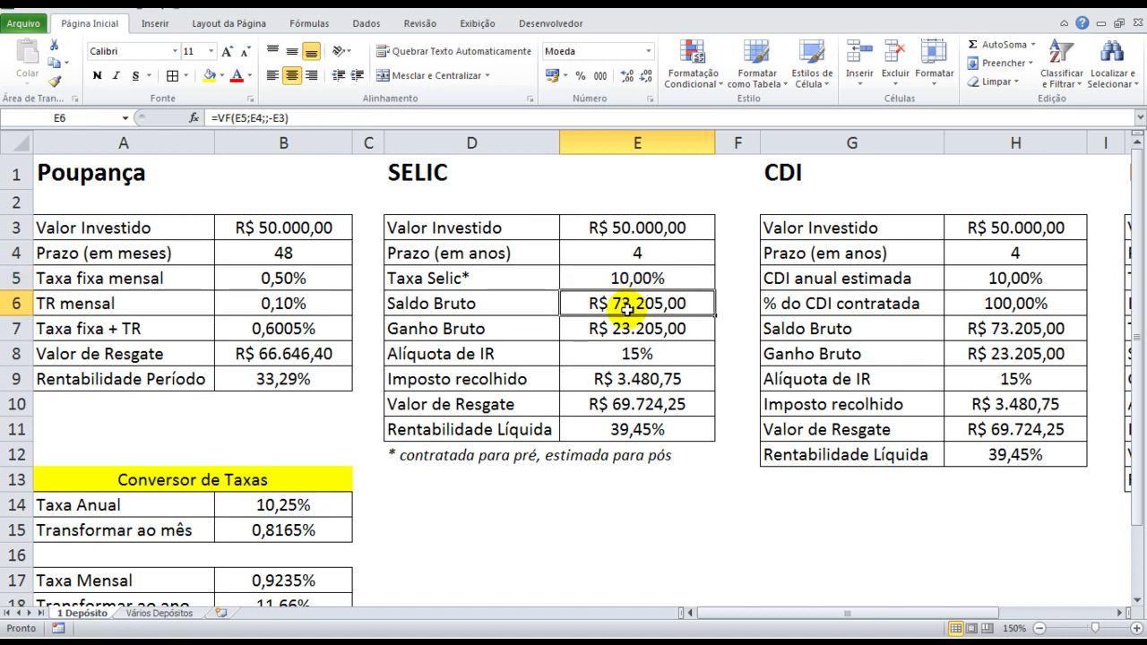
Examine the SELIC table's Ganho Bruto formula against Saldo Bruto, along with the Alíquota de IR and Imposto recolhido cells.
{"action": "left_click", "coordinate": [627, 330]}
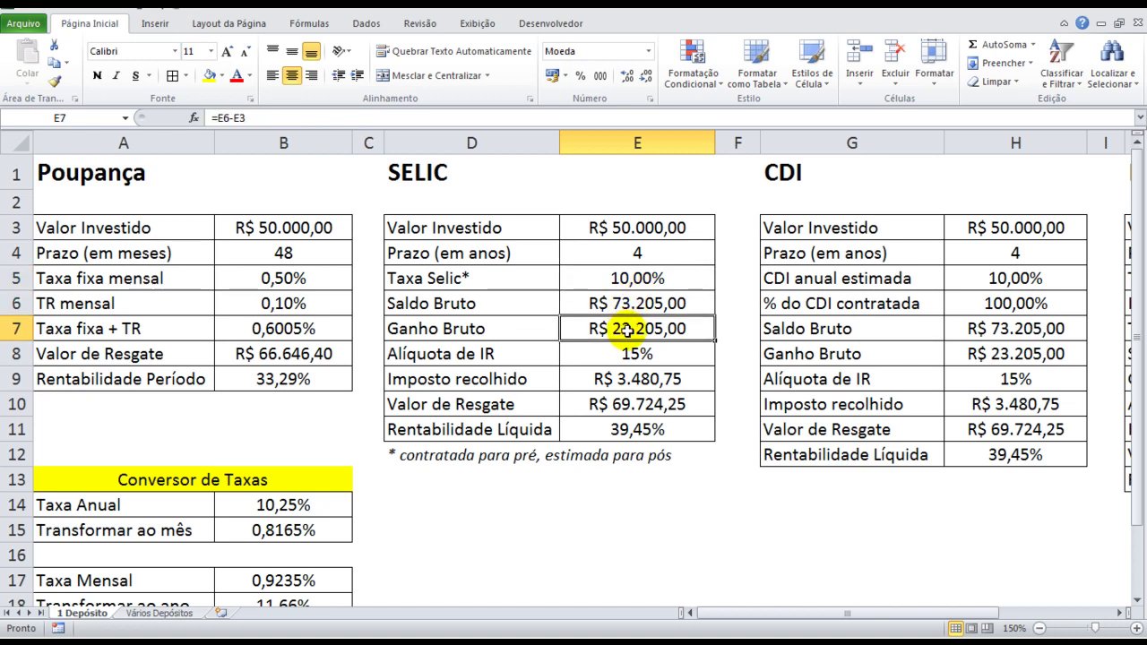
{"action": "left_click", "coordinate": [629, 302]}
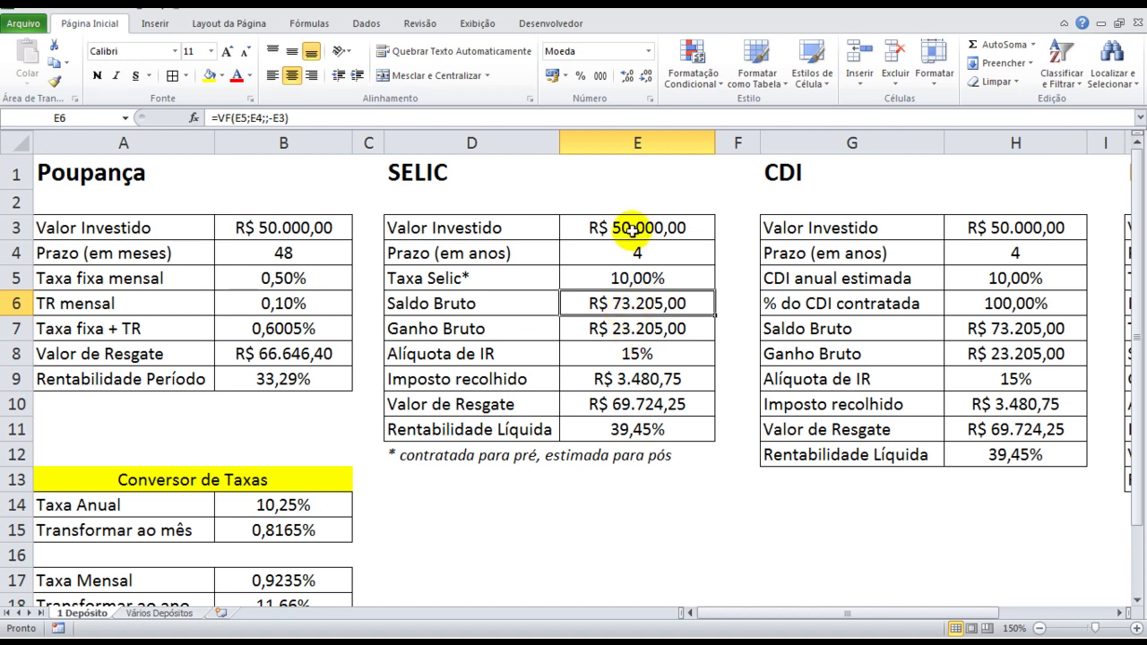
{"action": "left_click", "coordinate": [632, 329]}
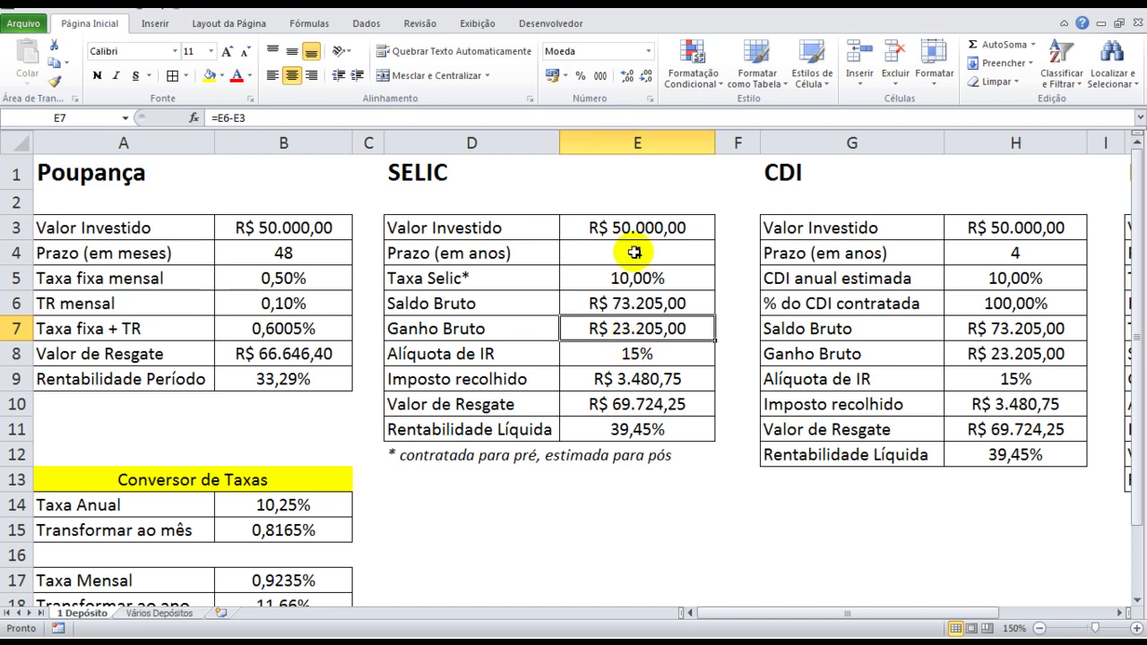
{"action": "left_click", "coordinate": [633, 353]}
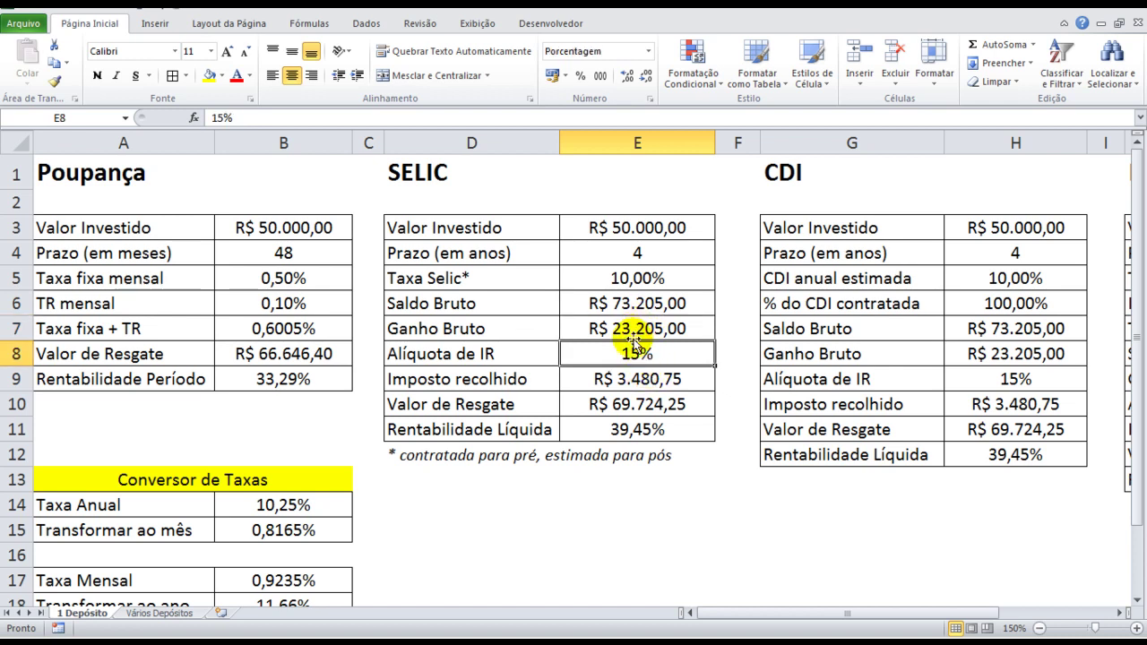
{"action": "left_click", "coordinate": [632, 379]}
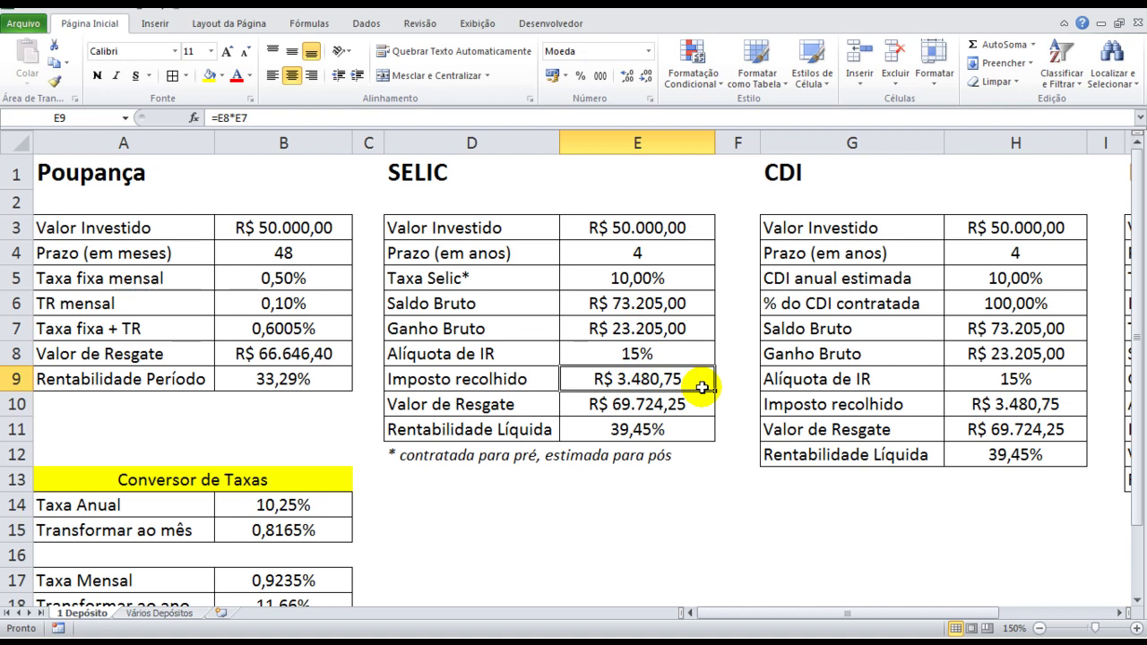
Trace the SELIC Valor de Resgate through the gross gain and tax, and examine the Rentabilidade Líquida formula and Taxa Selic input.
{"action": "left_click", "coordinate": [677, 406]}
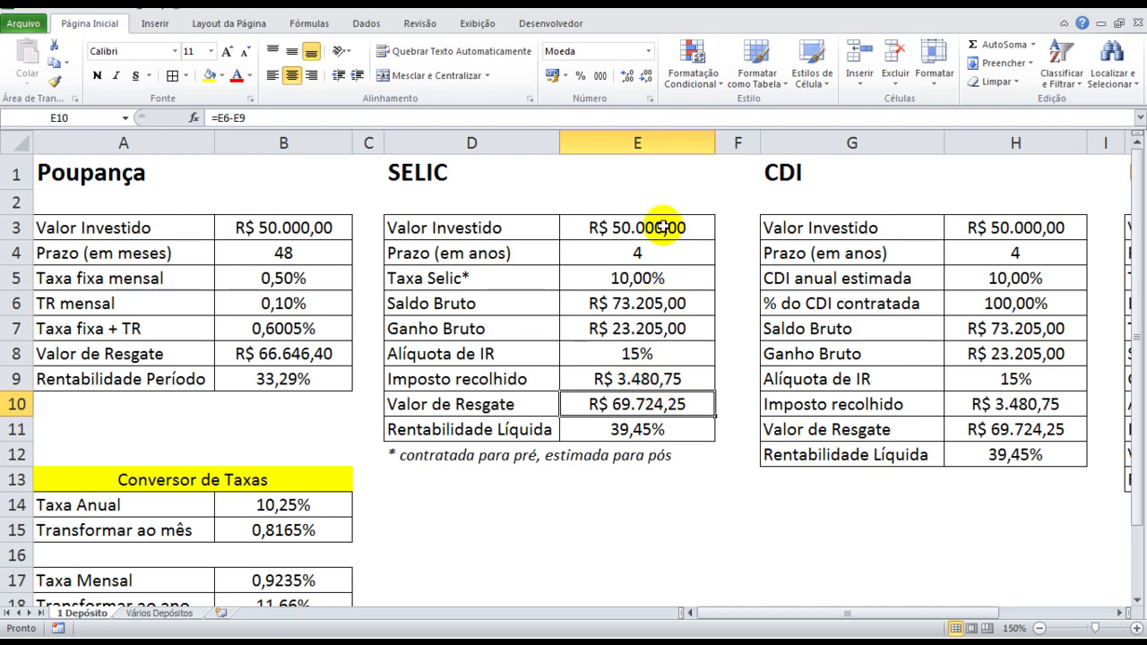
{"action": "left_click", "coordinate": [649, 330]}
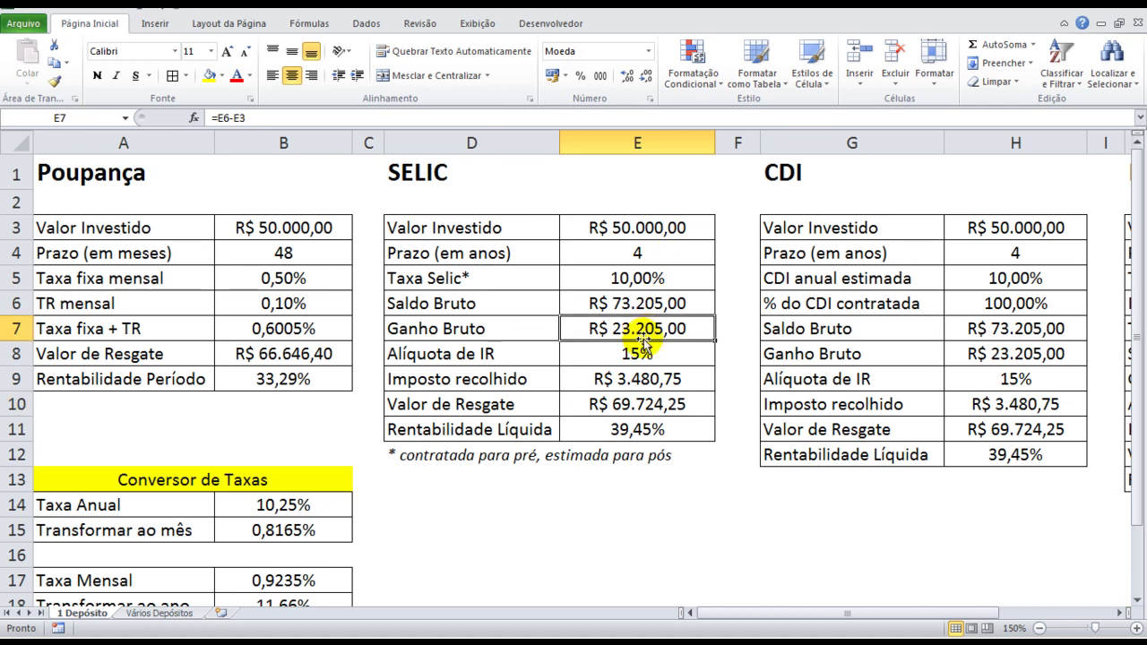
{"action": "left_click", "coordinate": [635, 380]}
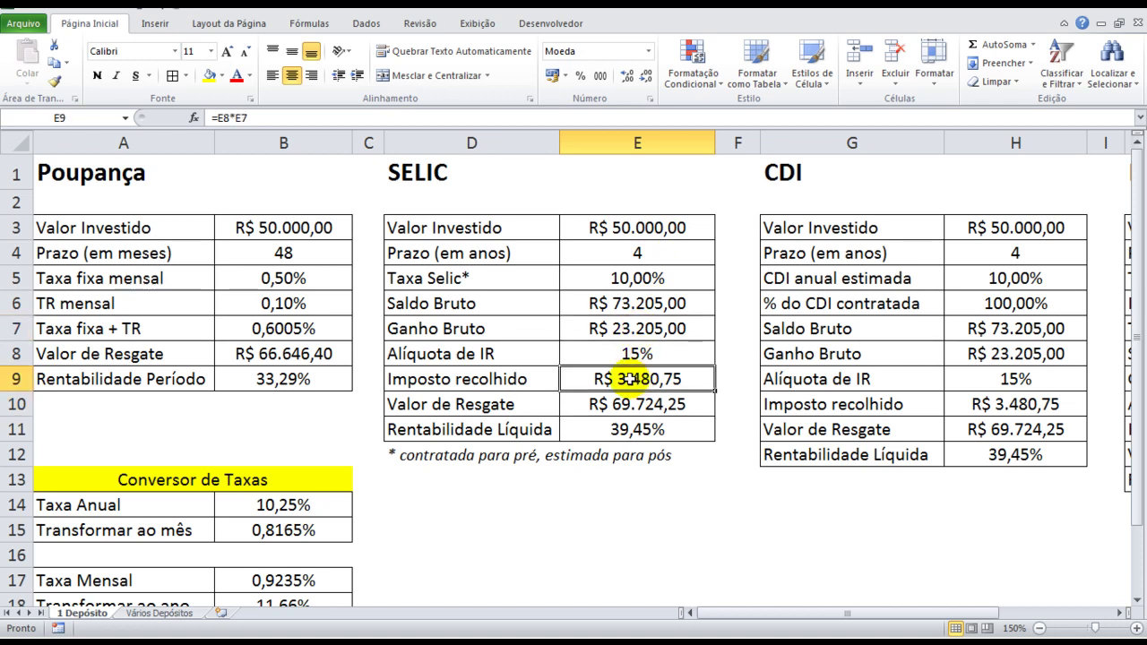
{"action": "left_click", "coordinate": [627, 405]}
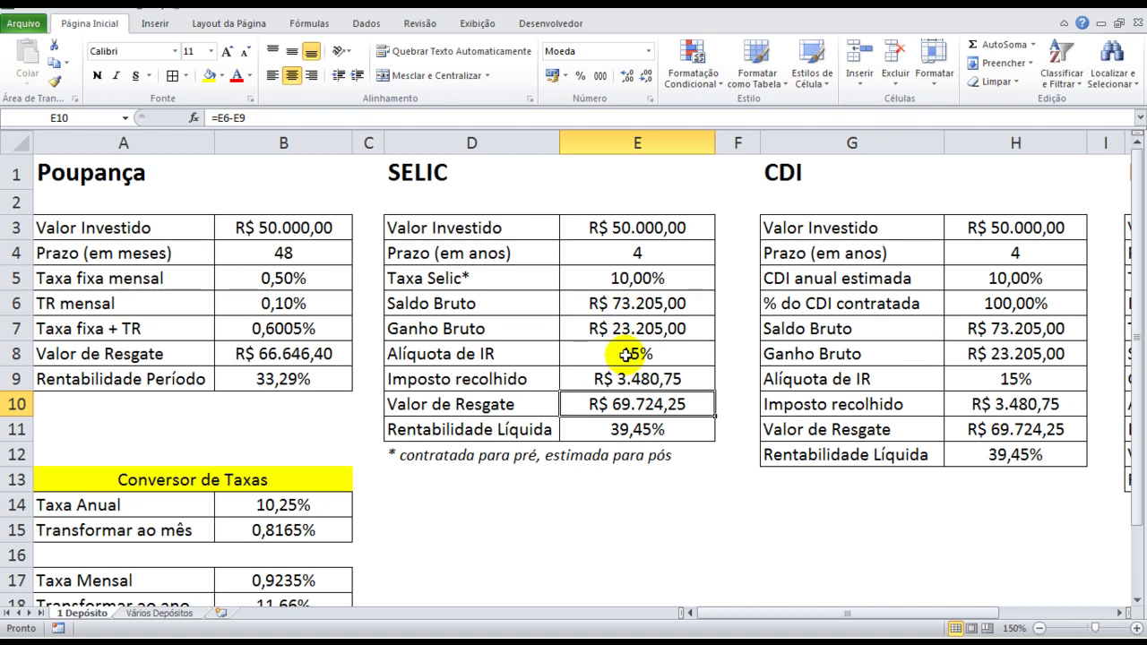
{"action": "left_click", "coordinate": [627, 429]}
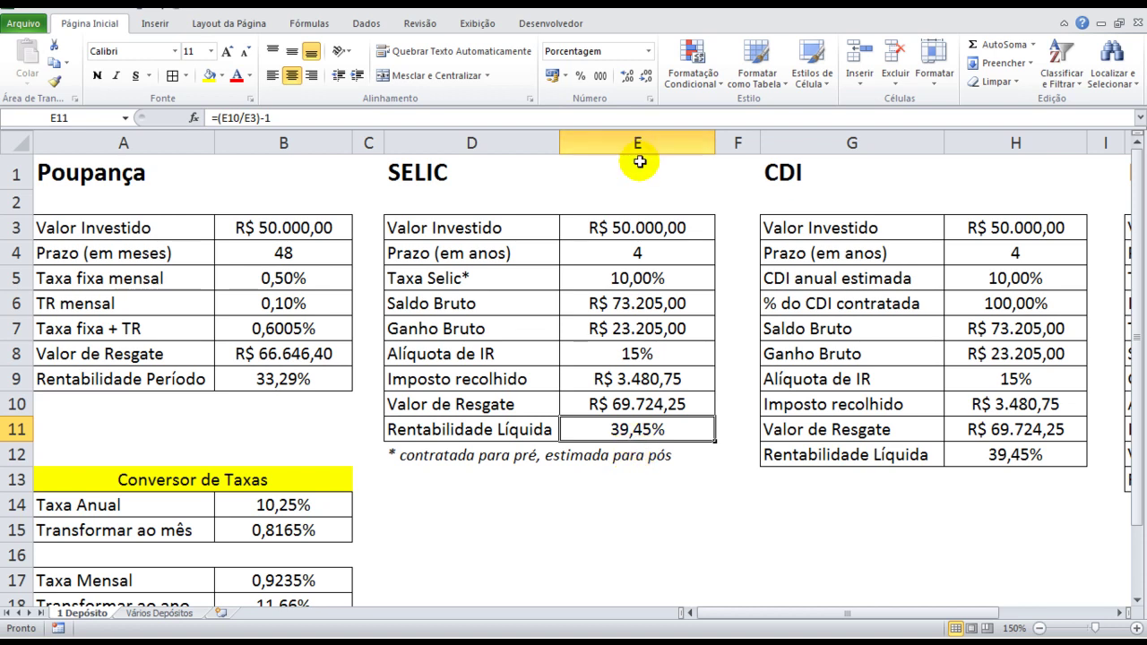
{"action": "left_click", "coordinate": [641, 278]}
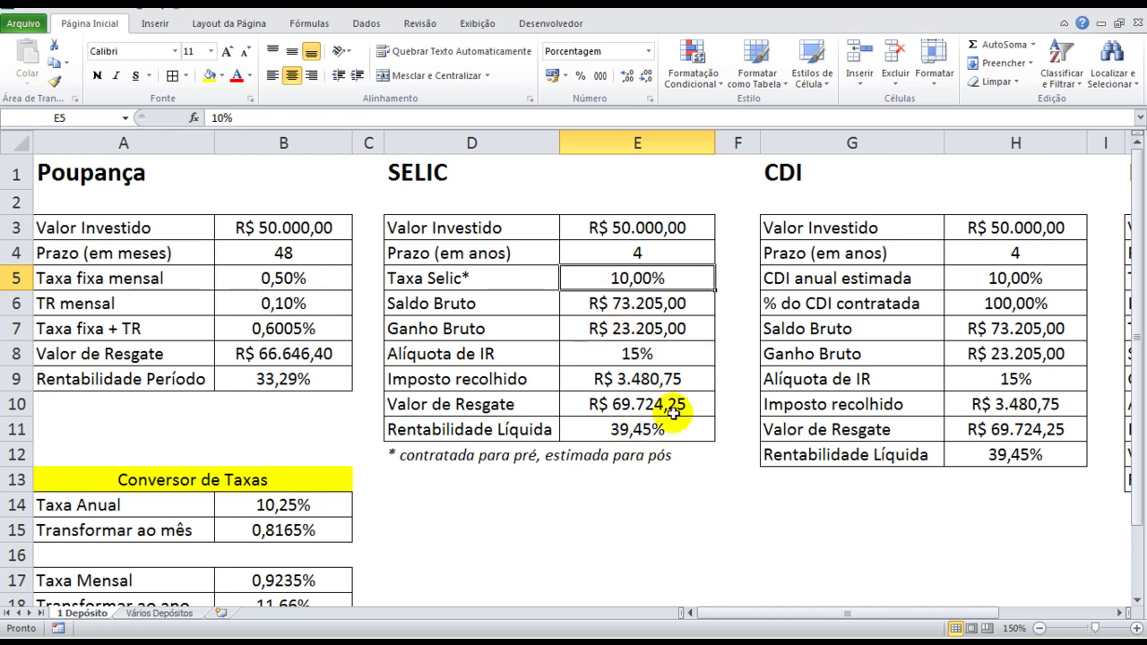
Examine the CDI table's inputs for invested amount, term in years and estimated annual CDI.
{"action": "left_click_drag", "start_coordinate": [845, 615], "coordinate": [901, 594]}
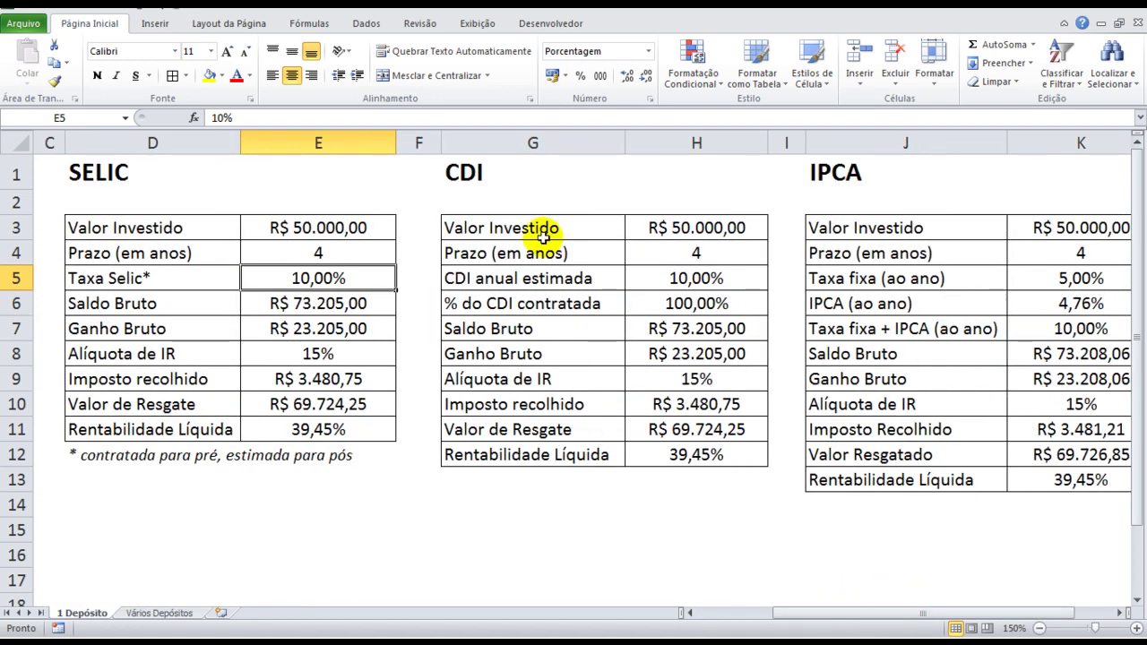
{"action": "left_click", "coordinate": [462, 172]}
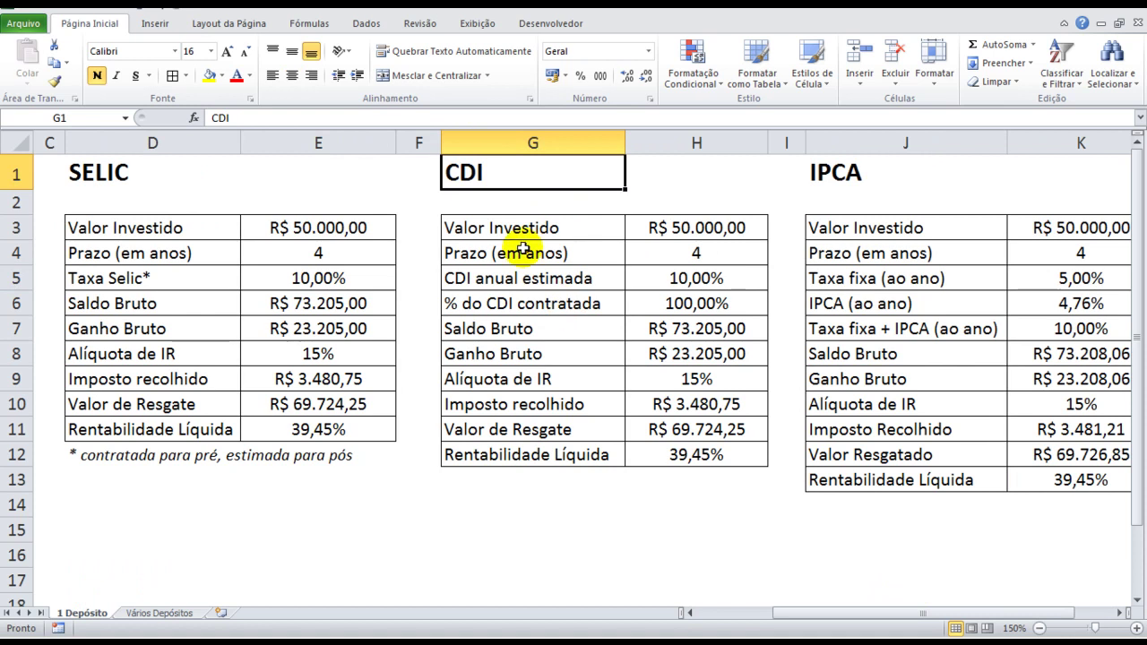
{"action": "left_click", "coordinate": [679, 231]}
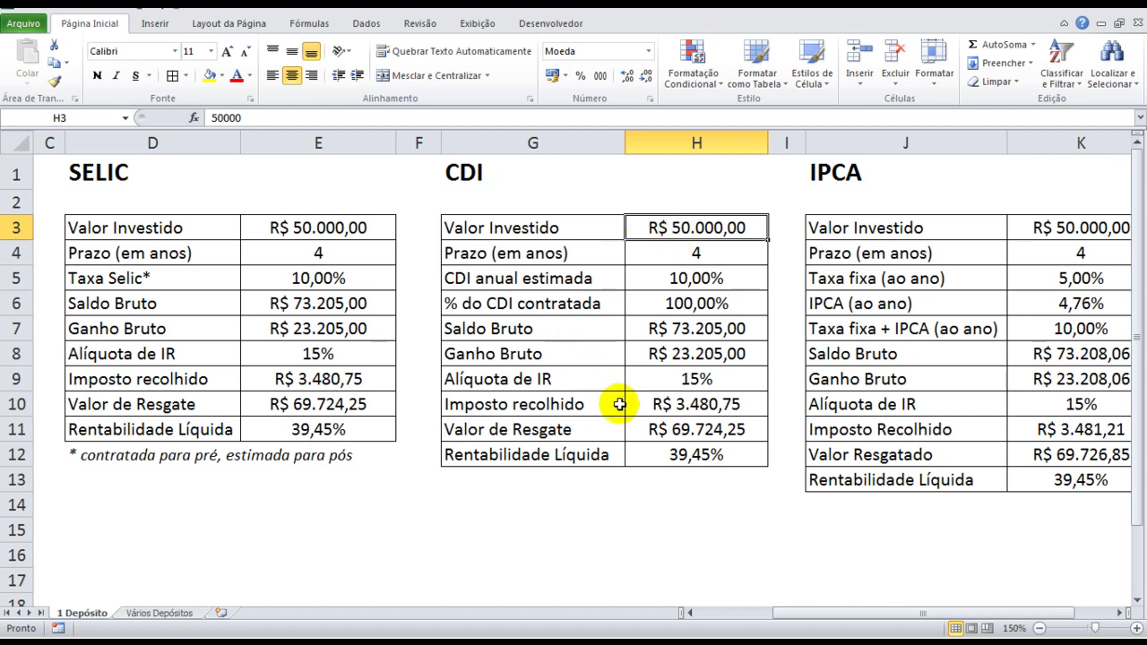
{"action": "left_click", "coordinate": [670, 255]}
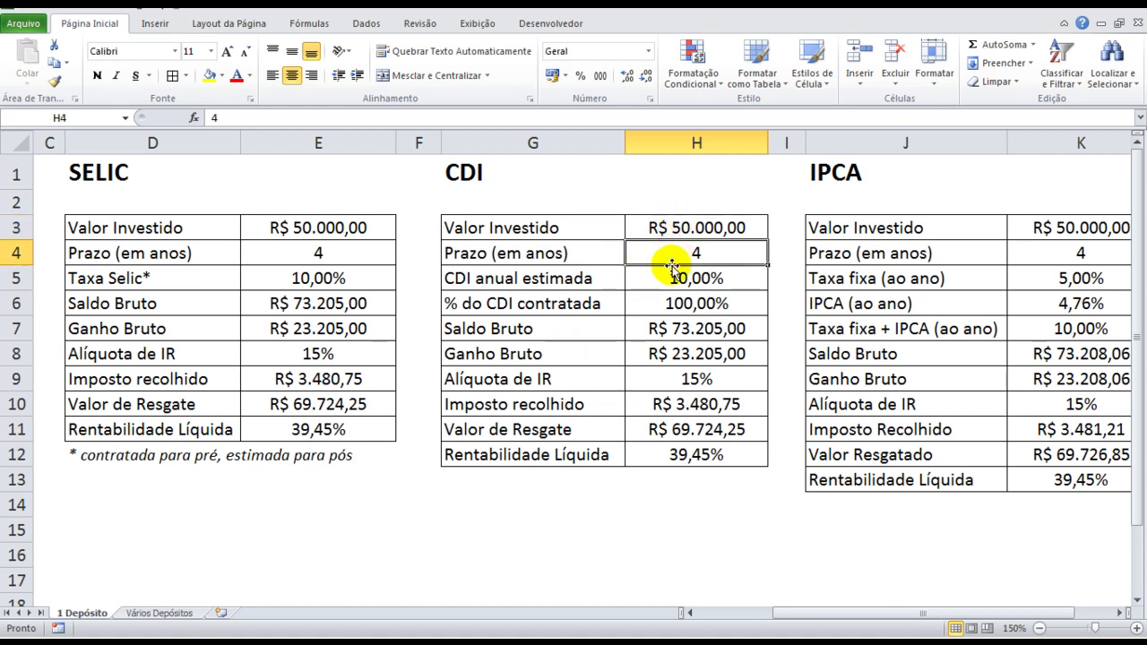
{"action": "left_click", "coordinate": [673, 281]}
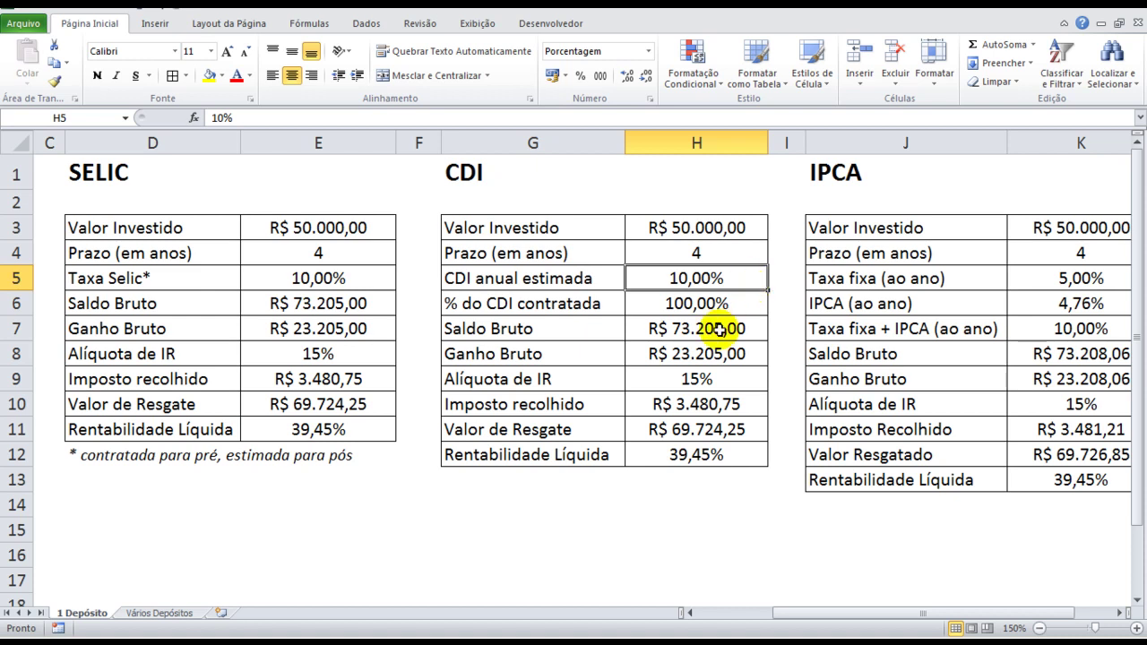
Test a contracted CDI percentage of 93% in the CDI table, and restore it to 100%.
{"action": "left_click", "coordinate": [714, 302]}
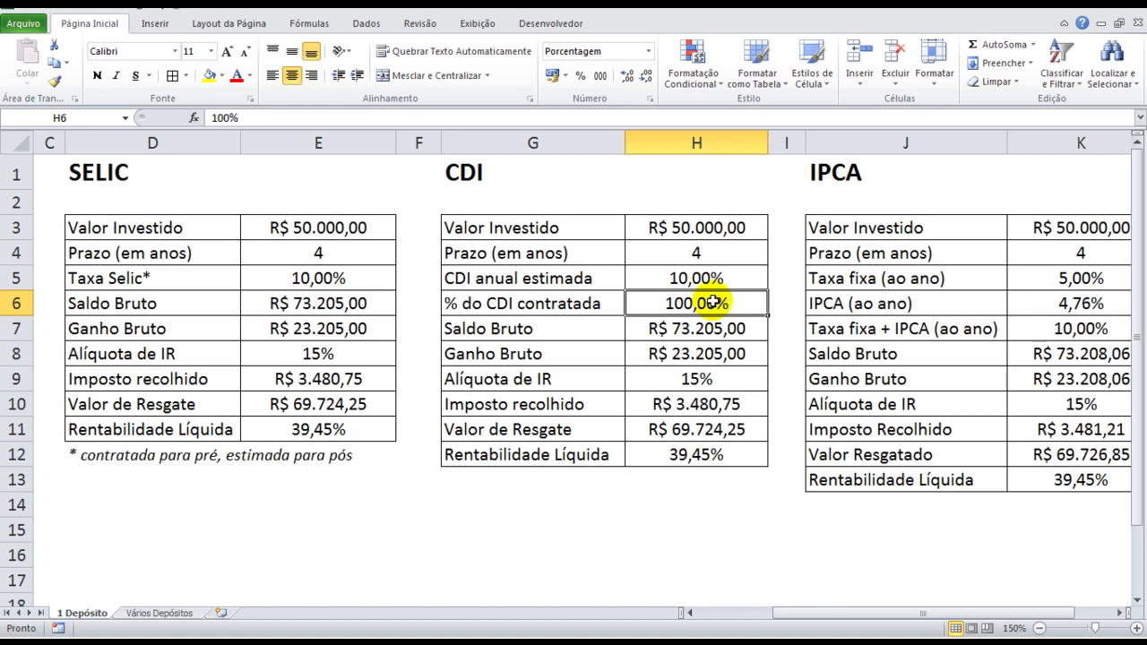
{"action": "type", "text": "93"}
{"action": "key", "text": "Return"}
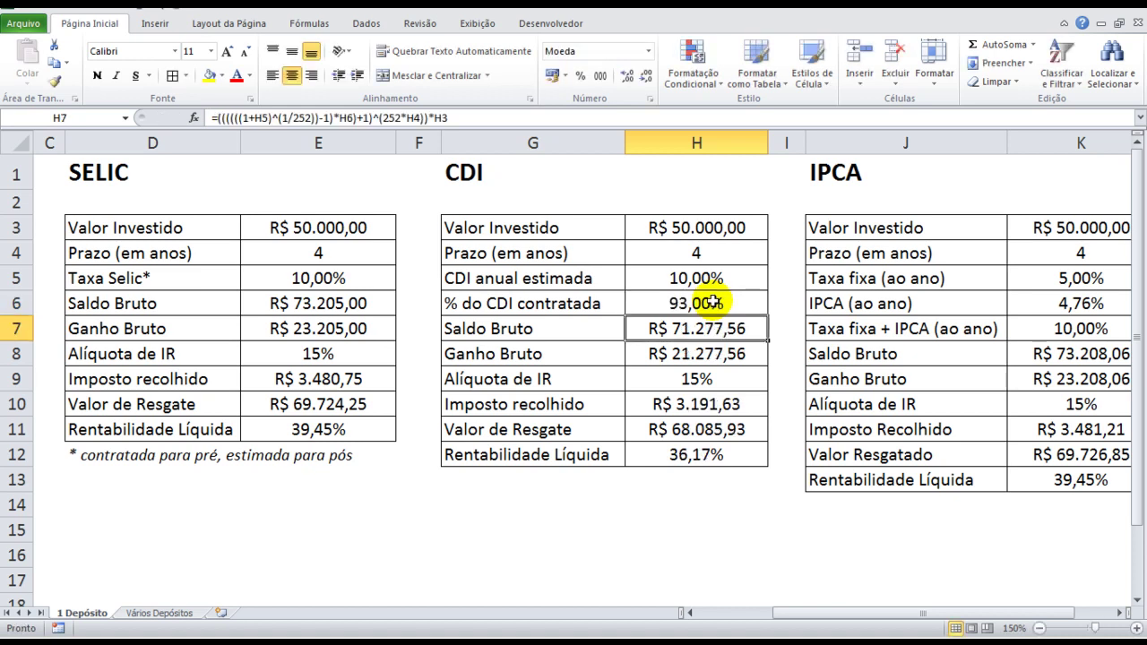
{"action": "left_click", "coordinate": [712, 302]}
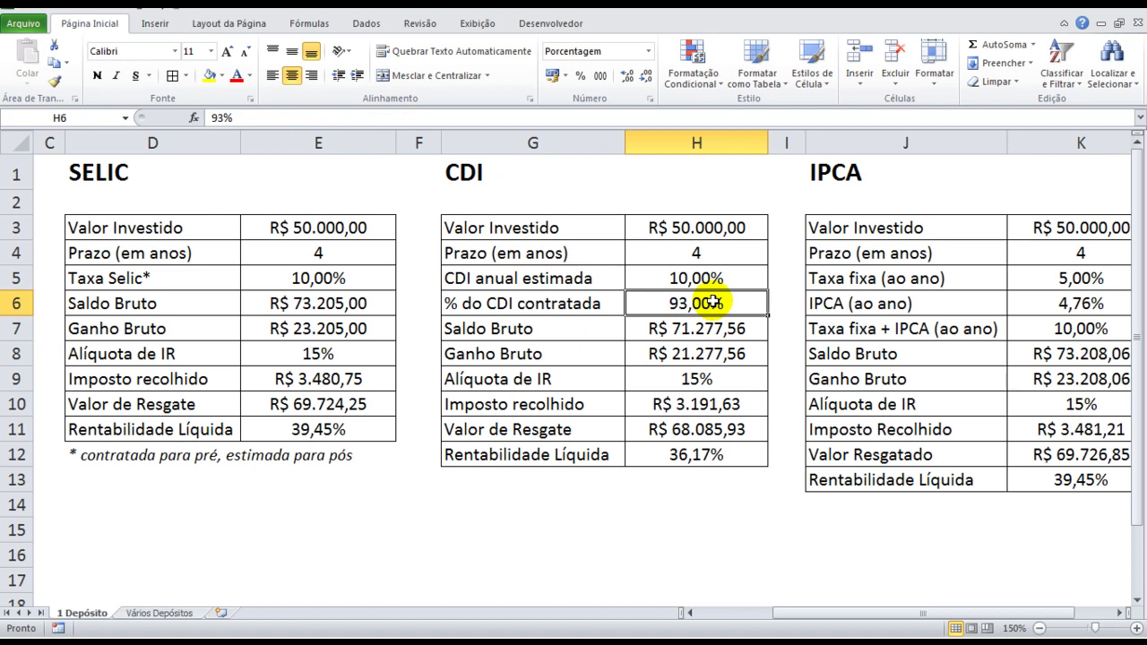
{"action": "type", "text": "100"}
{"action": "key", "text": "Return"}
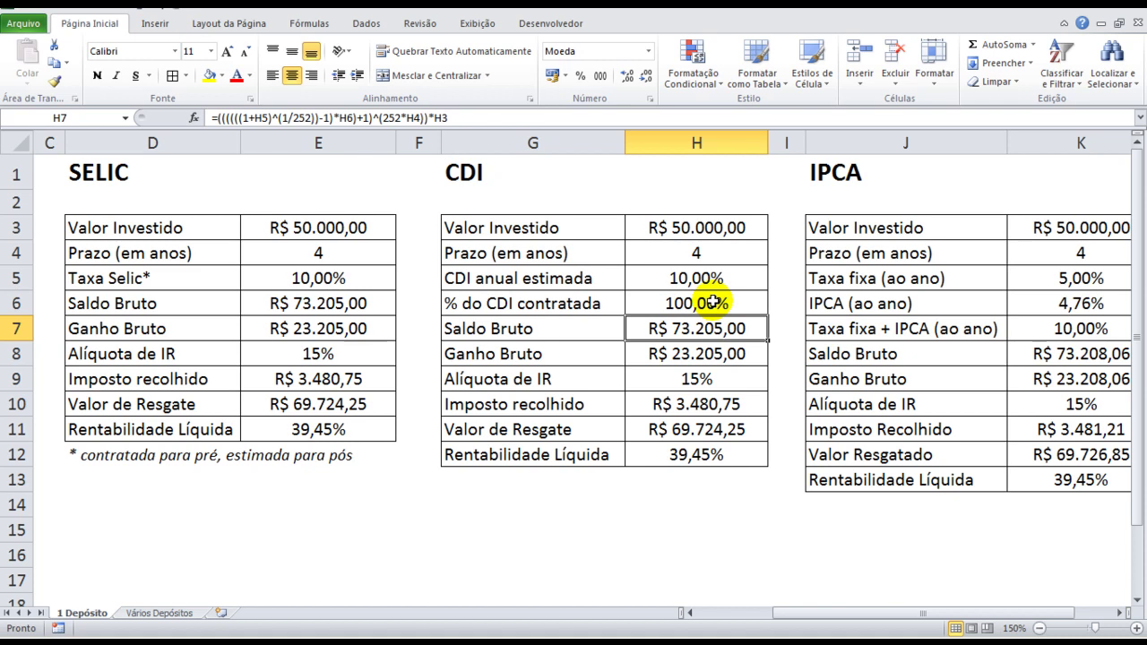
Test a contracted CDI percentage of 120% in the CDI table, and set it back to 100%.
{"action": "left_click", "coordinate": [712, 302]}
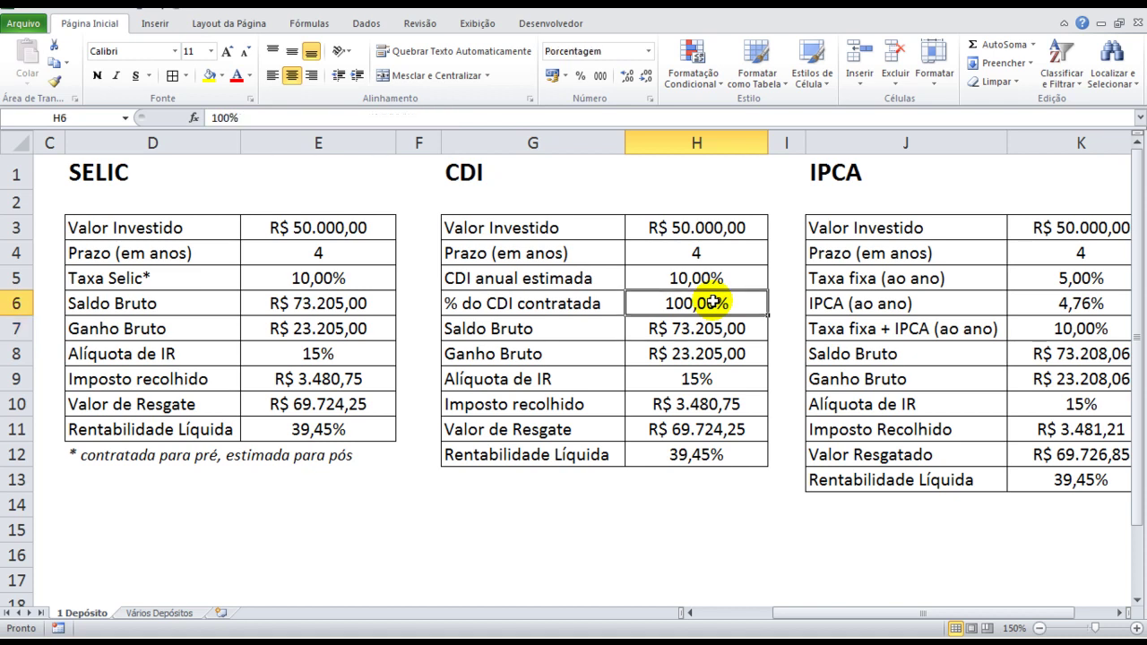
{"action": "type", "text": "120"}
{"action": "key", "text": "Return"}
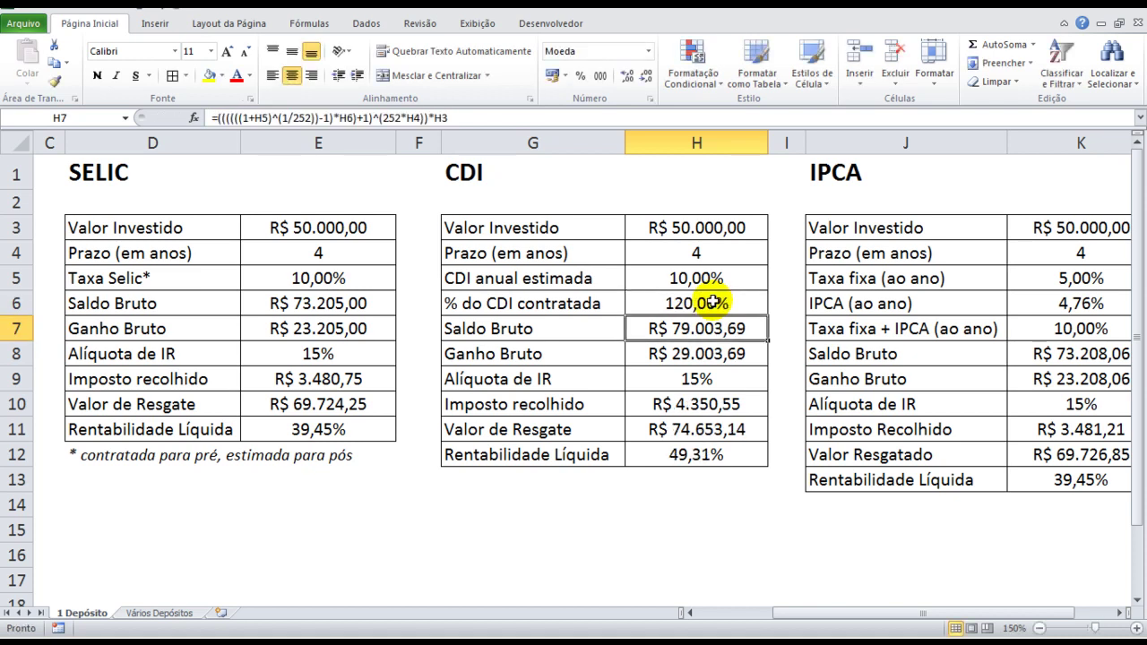
{"action": "left_click", "coordinate": [712, 302]}
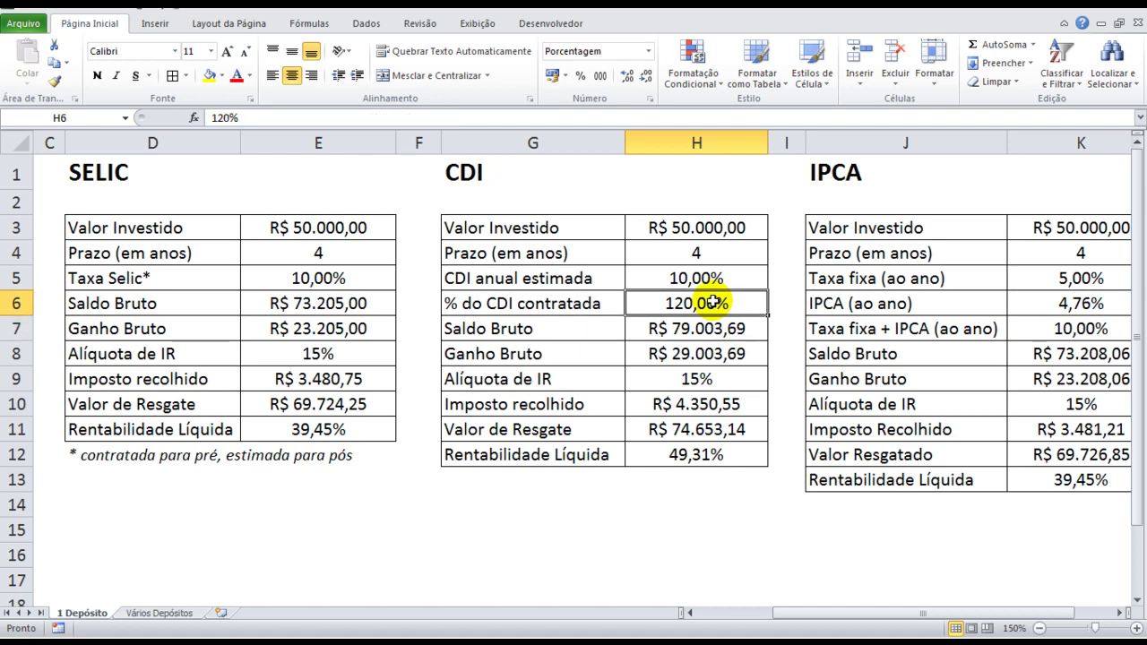
{"action": "type", "text": "100"}
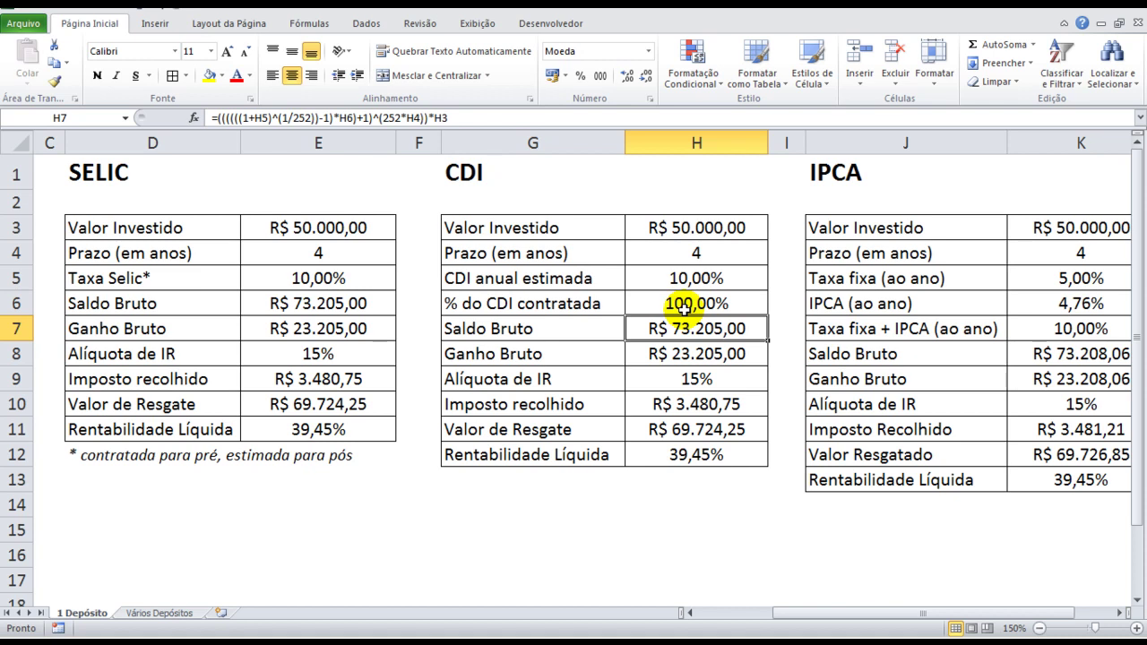
Examine the CDI table's cells for gross gain, IR rate, tax collected, redemption value and net return.
{"action": "left_click", "coordinate": [683, 356]}
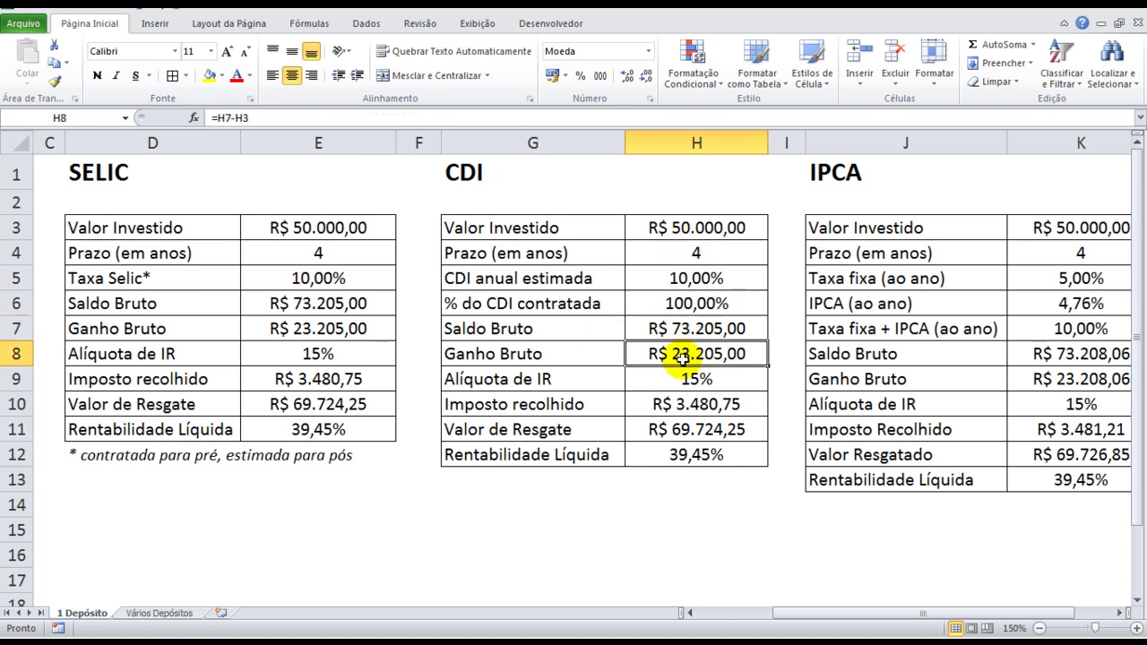
{"action": "left_click", "coordinate": [683, 379]}
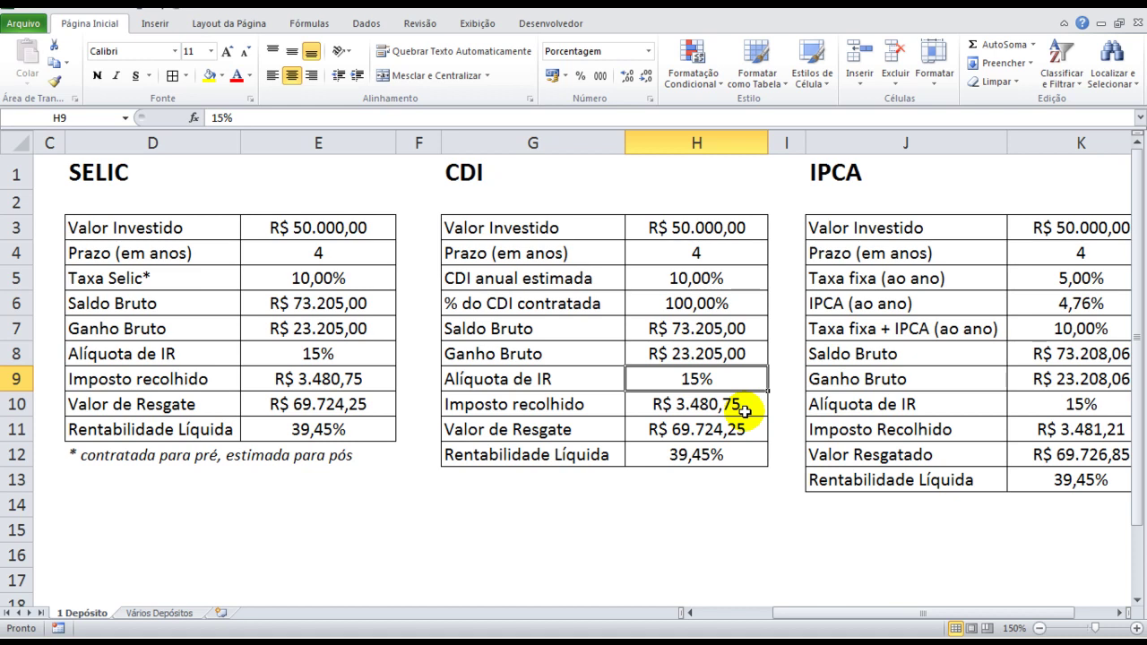
{"action": "left_click", "coordinate": [698, 404]}
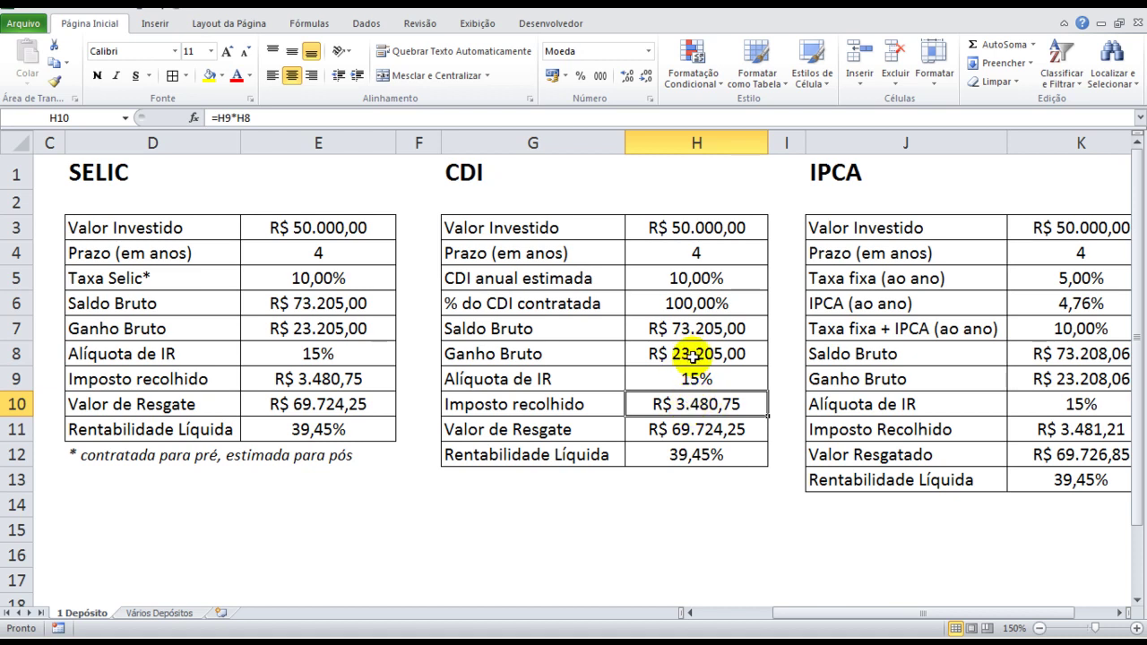
{"action": "left_click", "coordinate": [701, 430]}
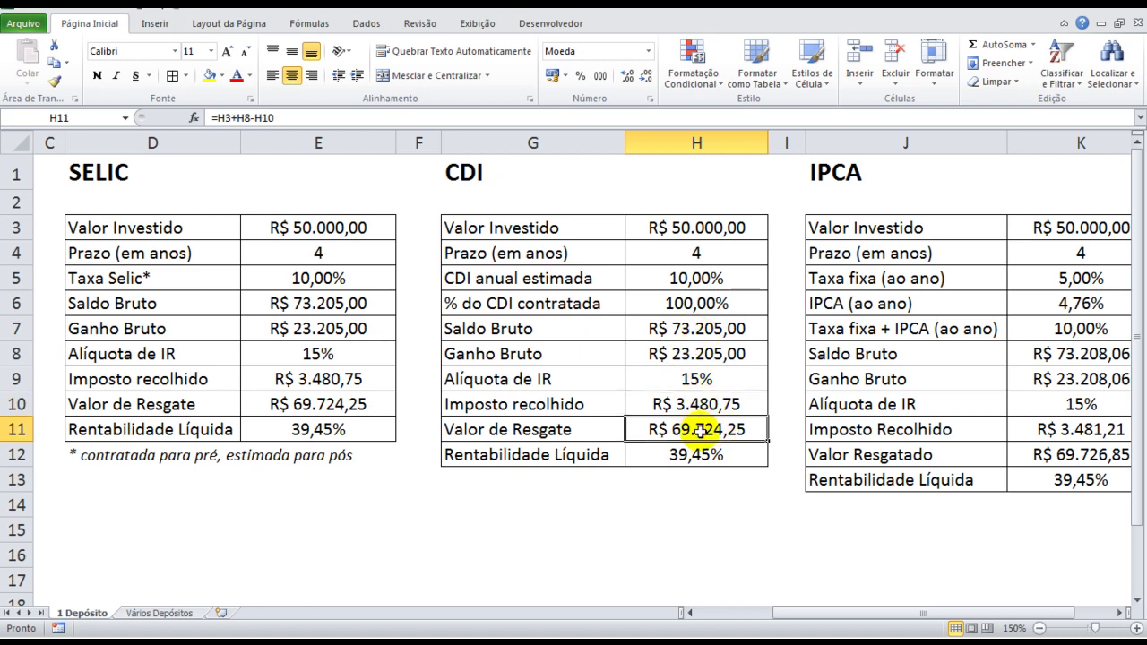
{"action": "left_click", "coordinate": [697, 459]}
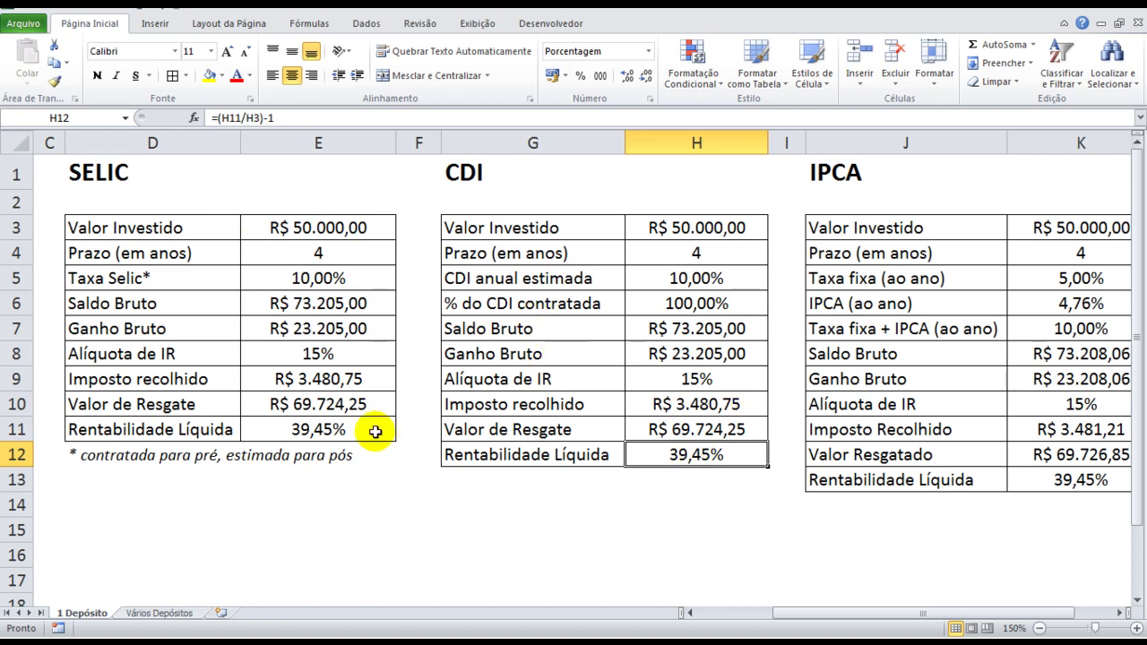
Compare the SELIC table's Rentabilidade Líquida with the CDI table's, and check the CDI Alíquota de IR.
{"action": "left_click", "coordinate": [339, 444]}
{"action": "left_click", "coordinate": [345, 430]}
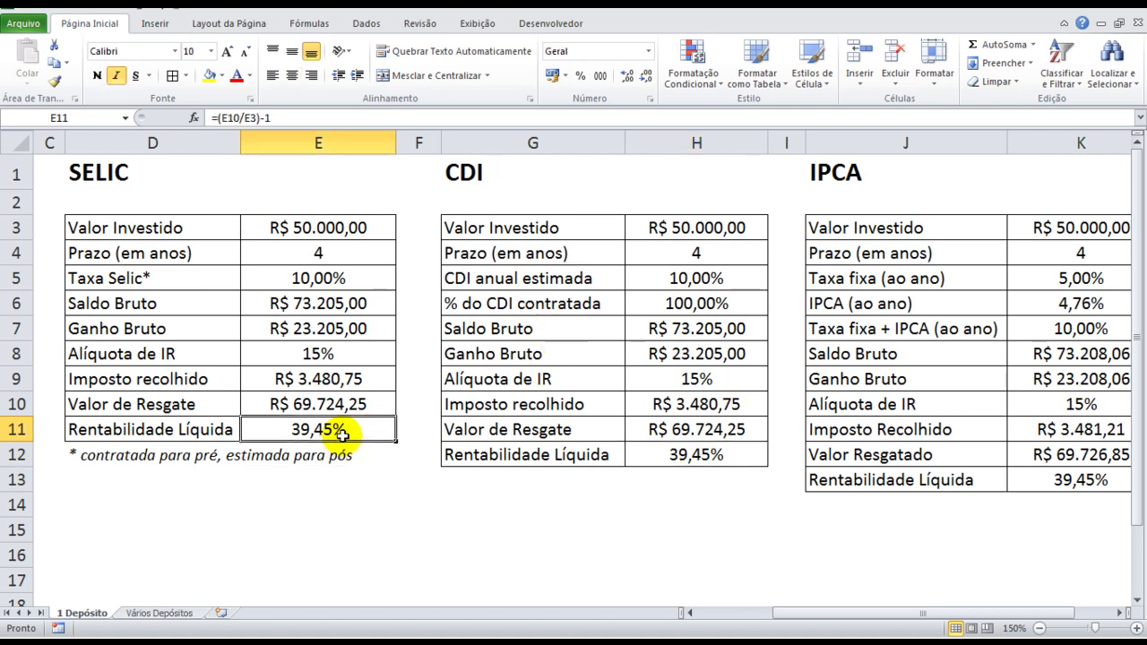
{"action": "left_click", "coordinate": [659, 444]}
{"action": "left_click", "coordinate": [690, 379]}
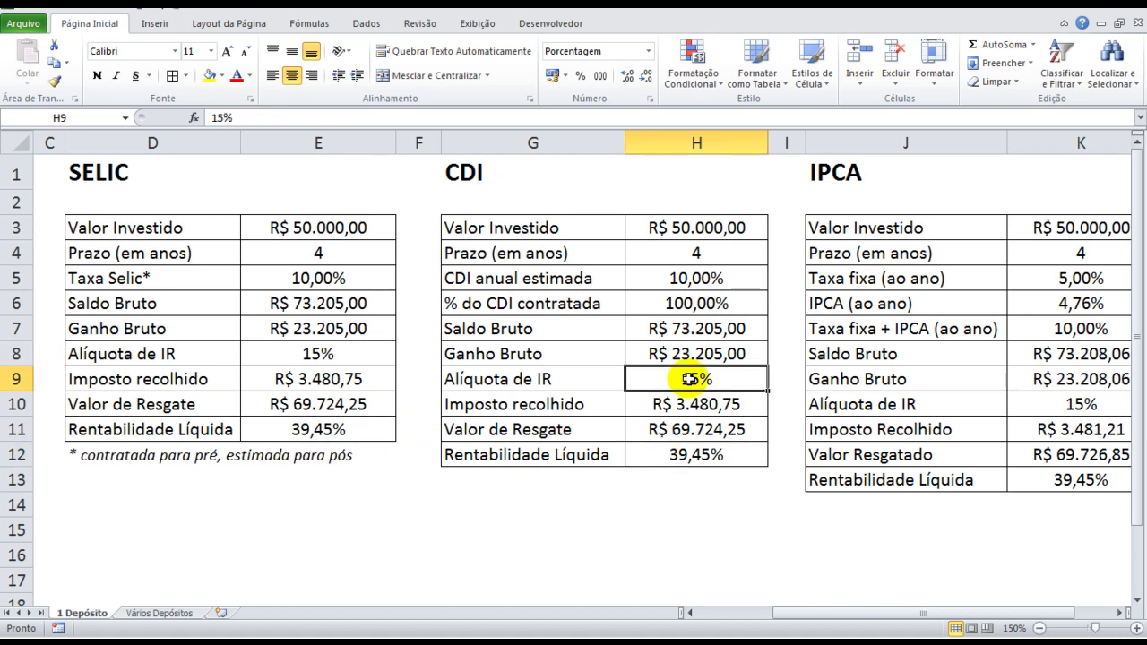
Examine the IPCA table's input cells for Valor Investido, Prazo, Taxa fixa and annual IPCA.
{"action": "left_click", "coordinate": [1119, 613]}
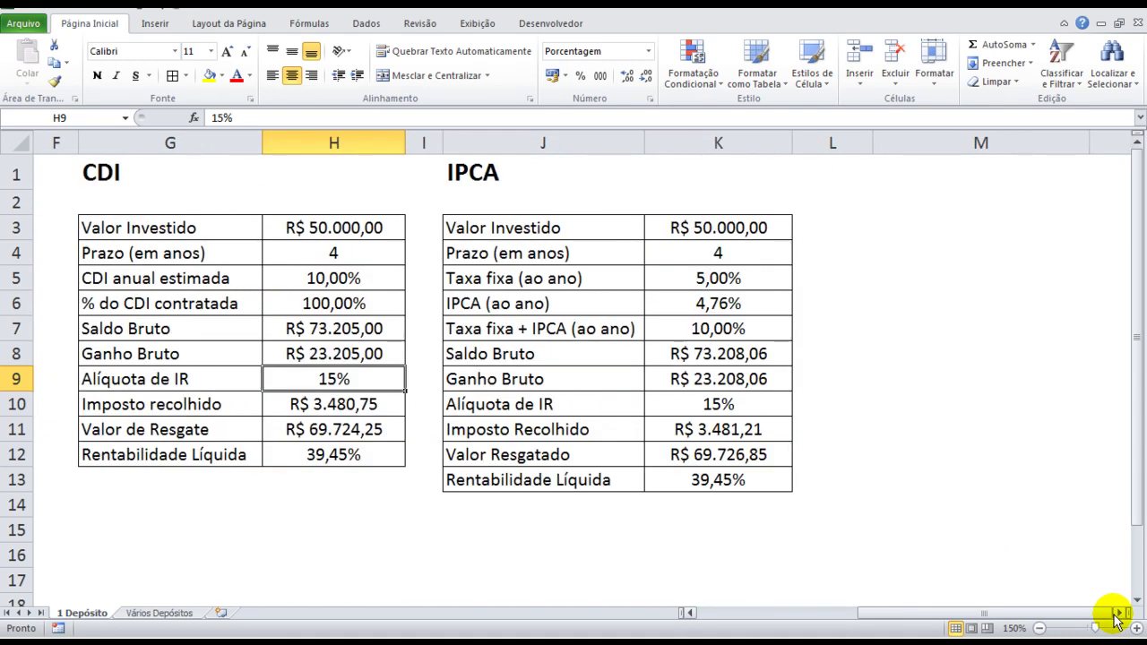
{"action": "left_click", "coordinate": [484, 172]}
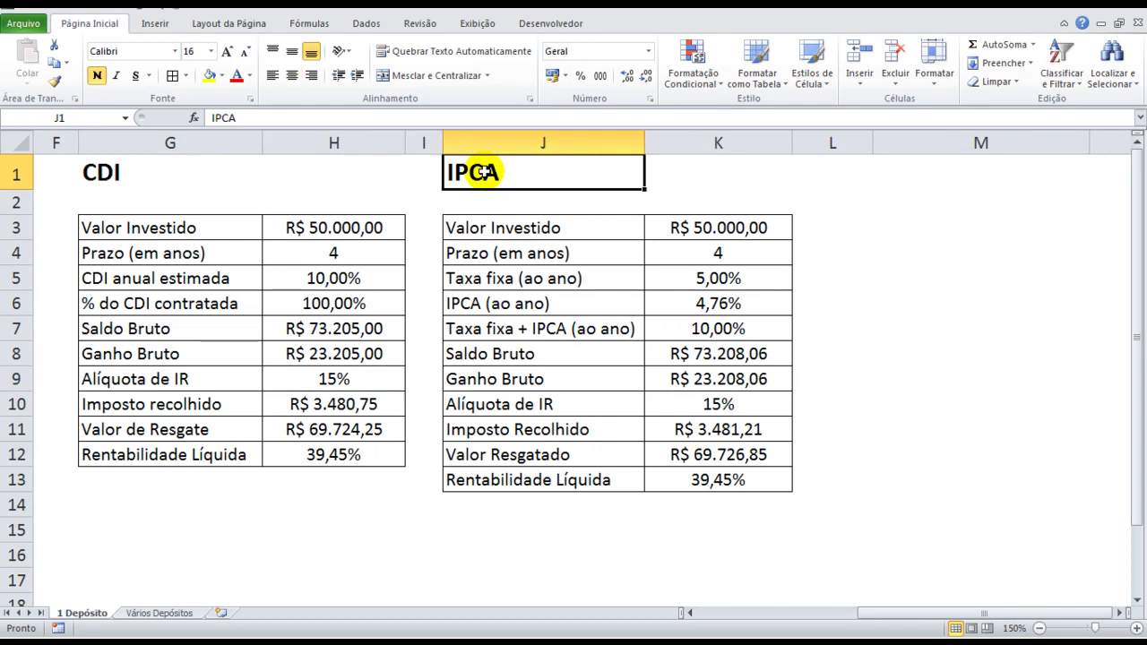
{"action": "left_click", "coordinate": [718, 230]}
{"action": "left_click", "coordinate": [716, 254]}
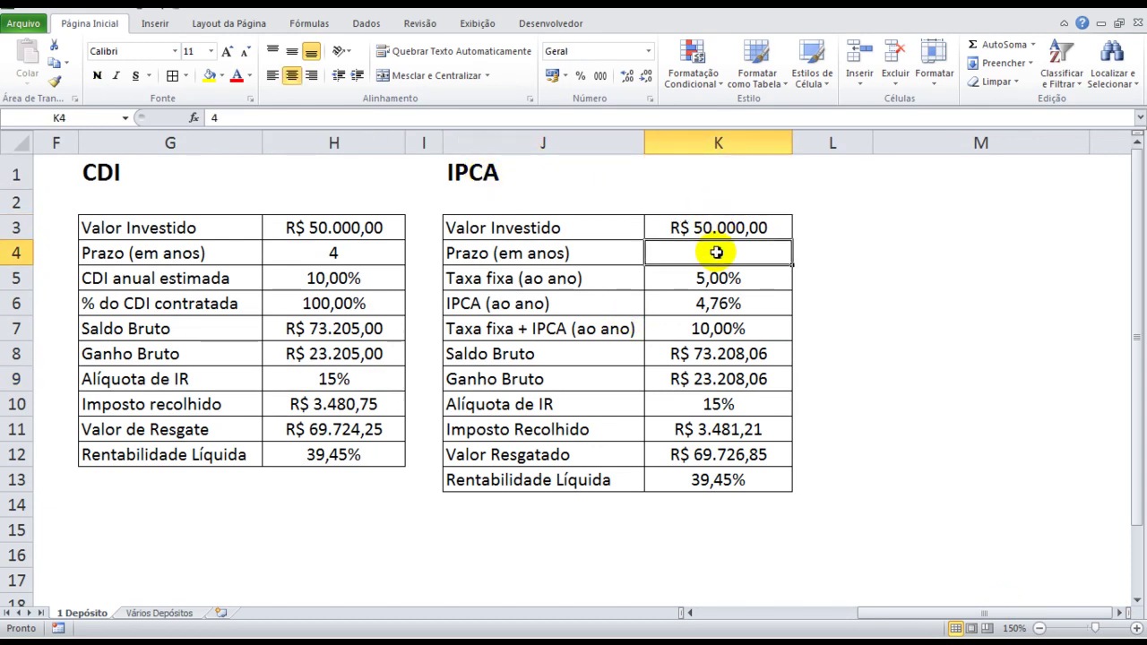
{"action": "left_click", "coordinate": [717, 278]}
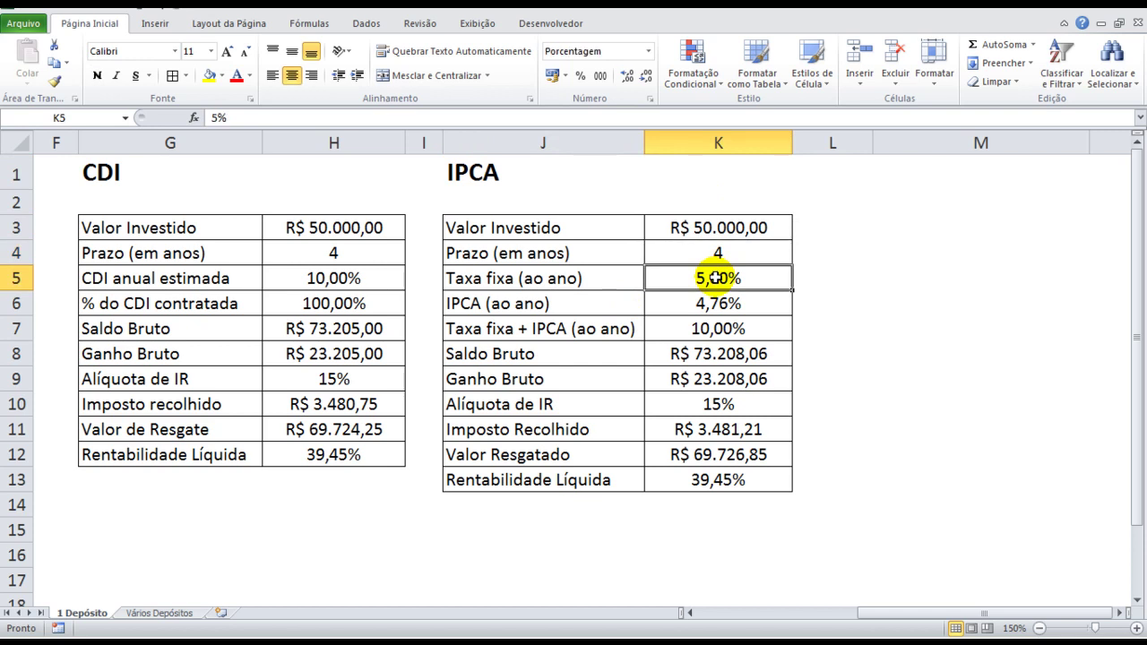
{"action": "left_click", "coordinate": [751, 303]}
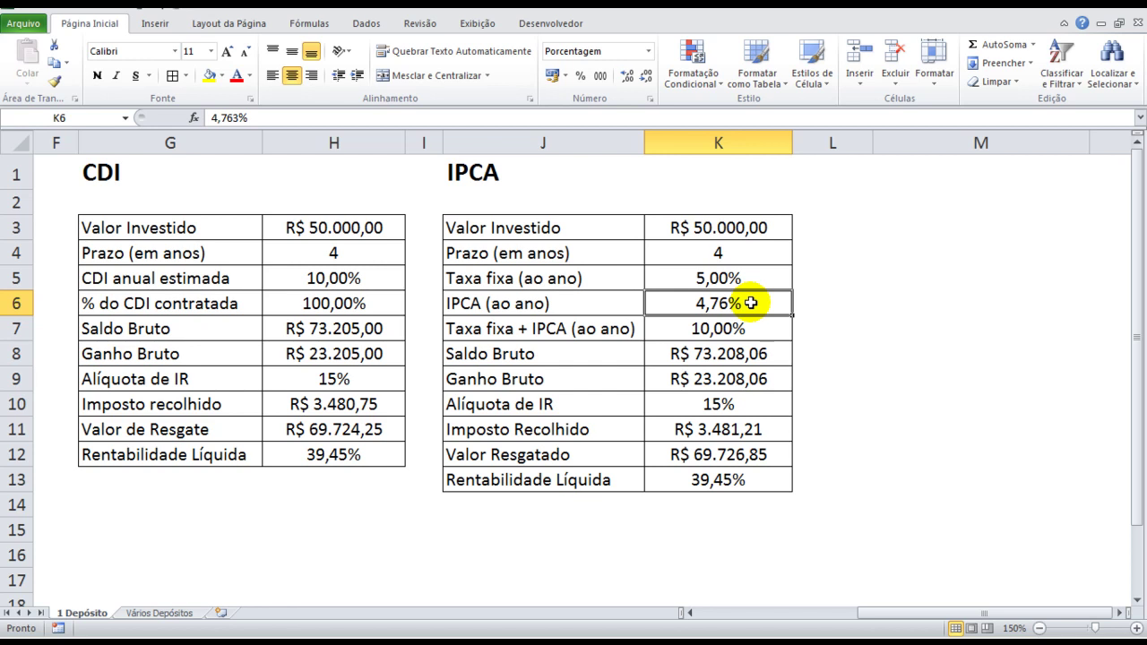
Examine how the IPCA table's Taxa fixa + IPCA formula combines the fixed rate with the annual IPCA.
{"action": "key", "text": "Down"}
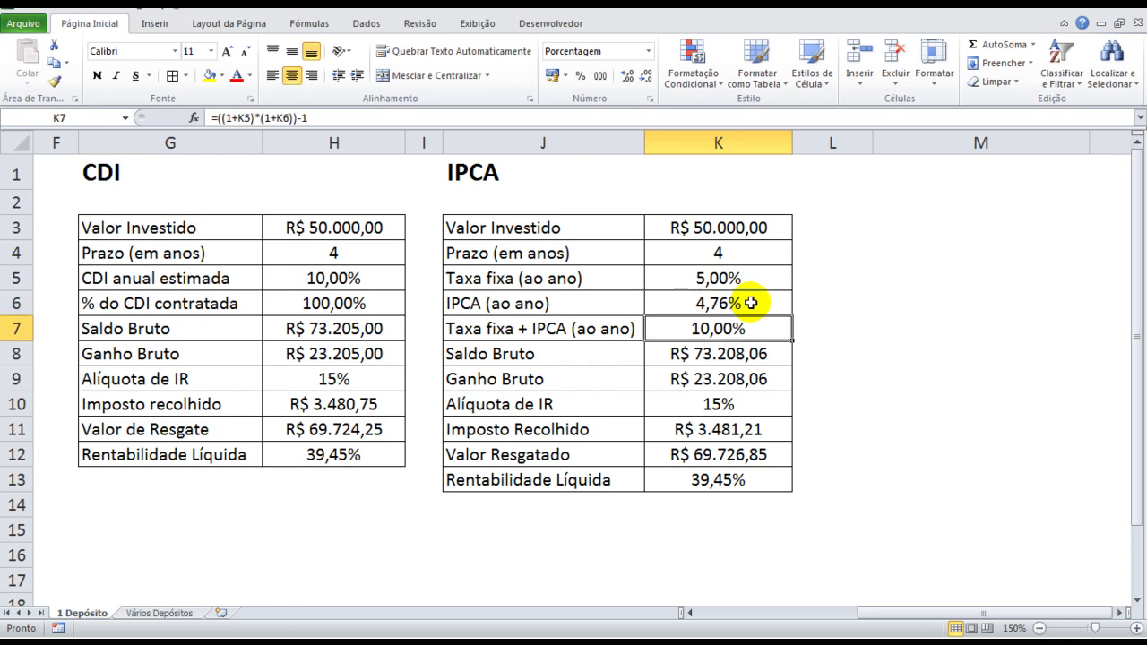
{"action": "key", "text": "Up"}
{"action": "key", "text": "Up"}
{"action": "key", "text": "Down"}
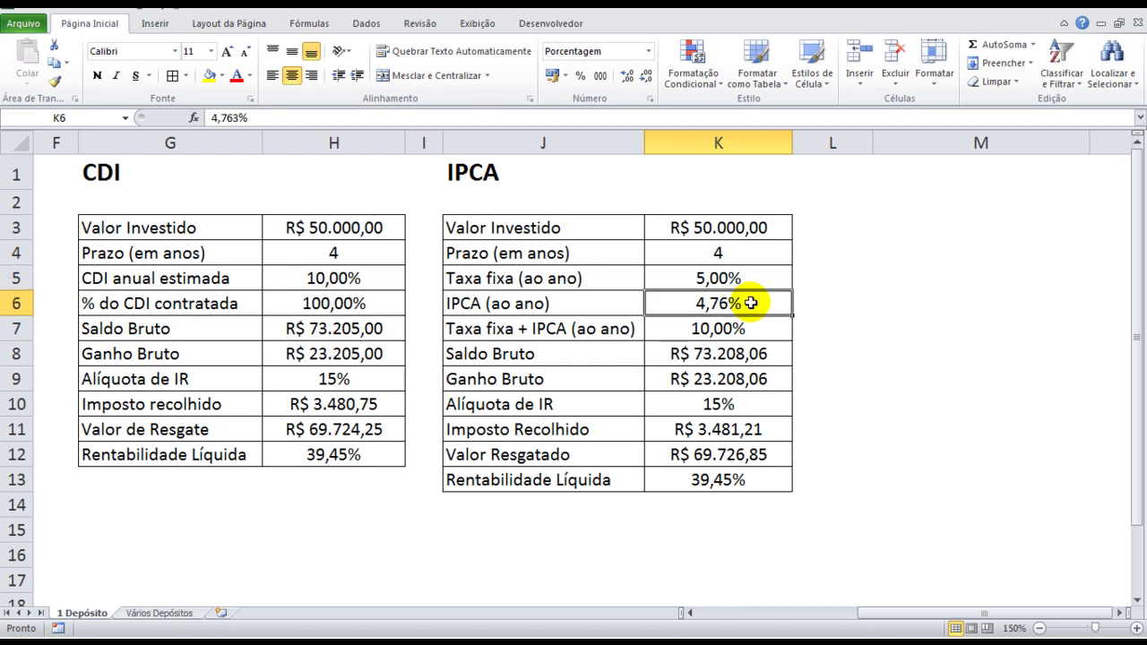
{"action": "key", "text": "Down"}
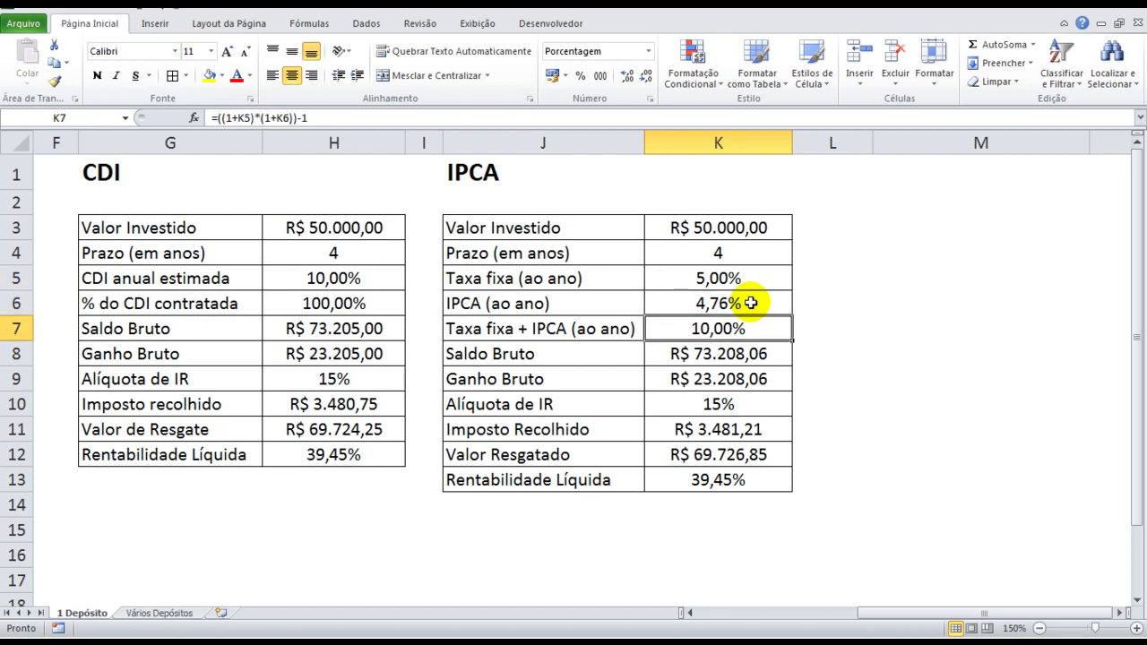
{"action": "key", "text": "Up"}
{"action": "key", "text": "Up"}
{"action": "key", "text": "Down"}
{"action": "key", "text": "Up"}
{"action": "key", "text": "Down"}
{"action": "key", "text": "Down"}
{"action": "left_click", "coordinate": [749, 273]}
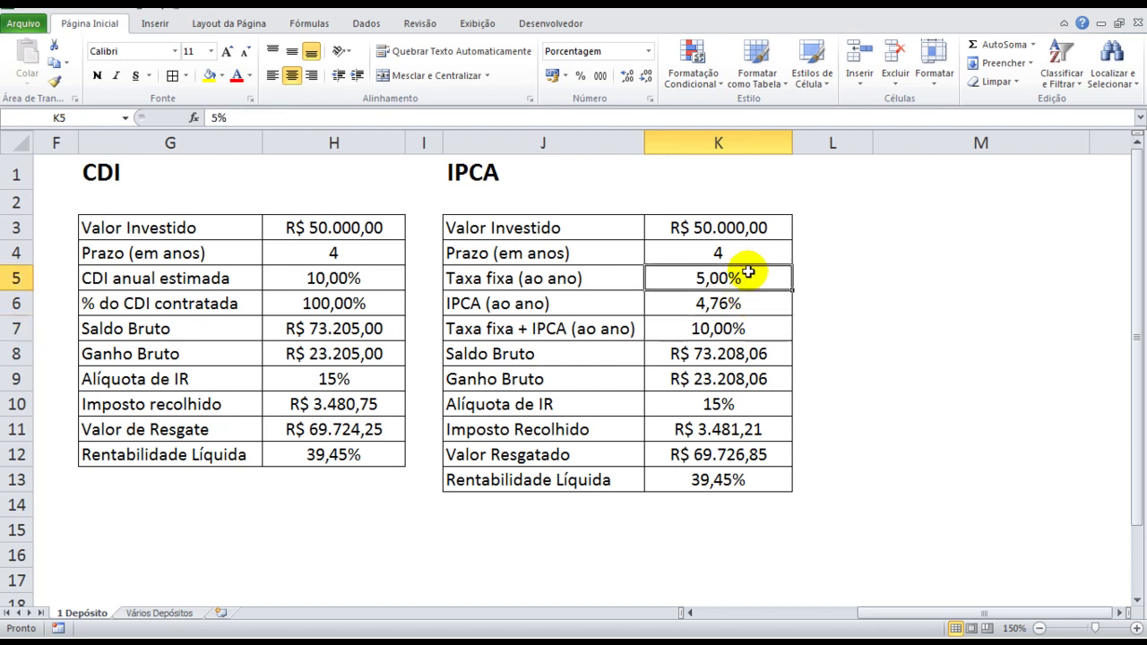
{"action": "left_click", "coordinate": [740, 303]}
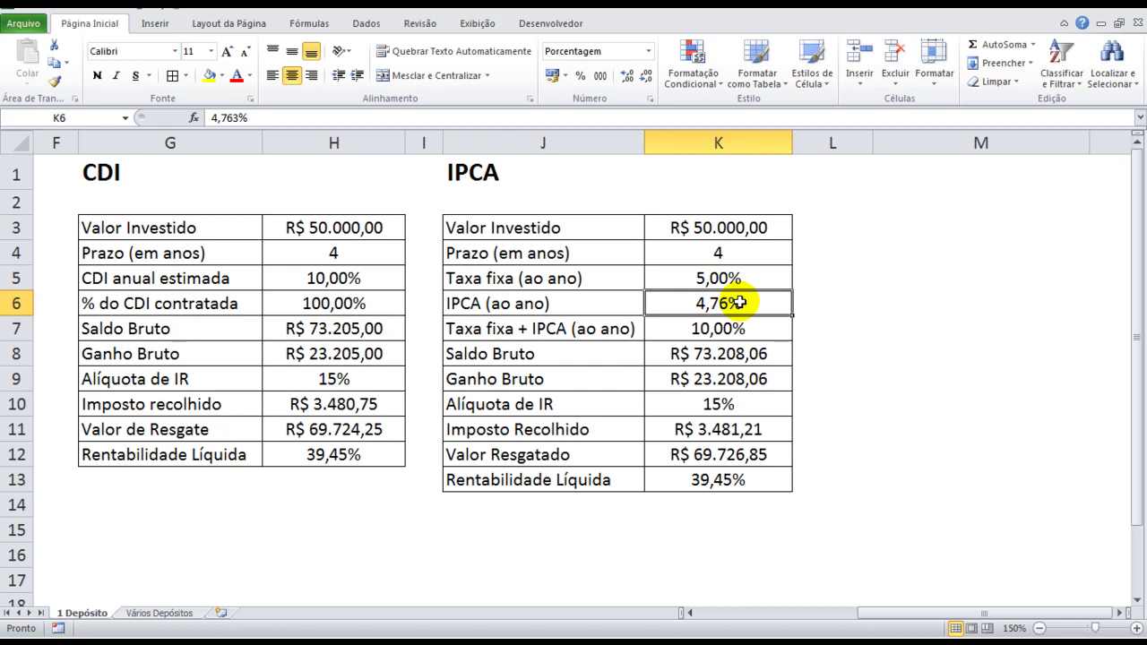
{"action": "left_click", "coordinate": [733, 328]}
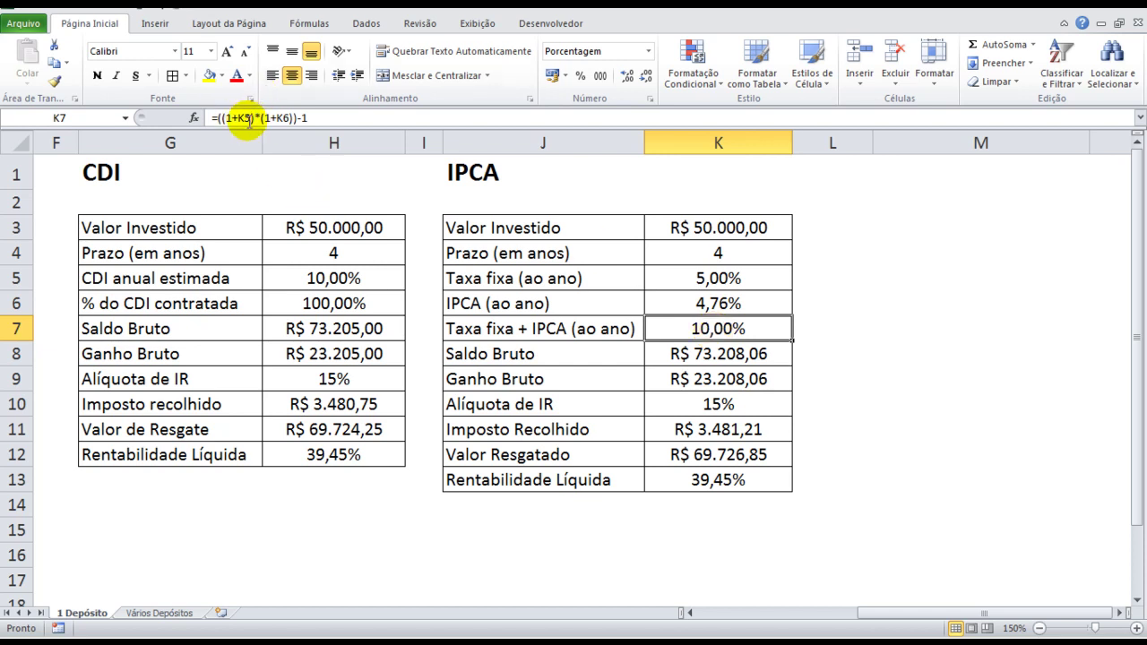
Examine the IPCA table's result cells from Saldo Bruto and Ganho Bruto through Alíquota de IR to Rentabilidade Líquida.
{"action": "left_click", "coordinate": [699, 360]}
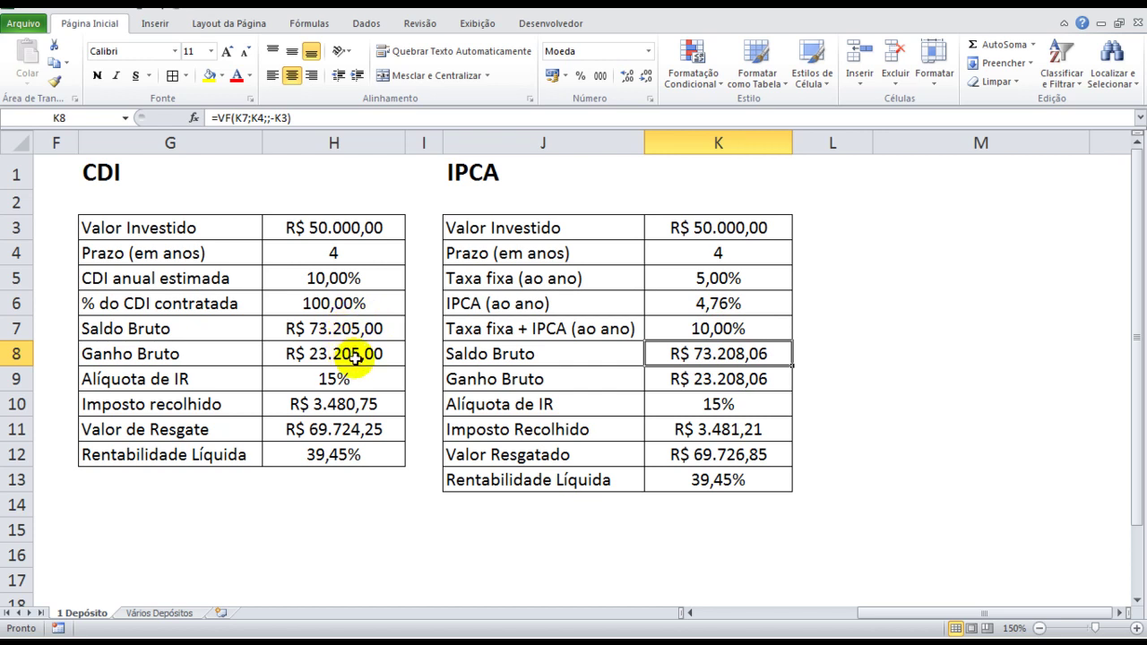
{"action": "left_click", "coordinate": [703, 376]}
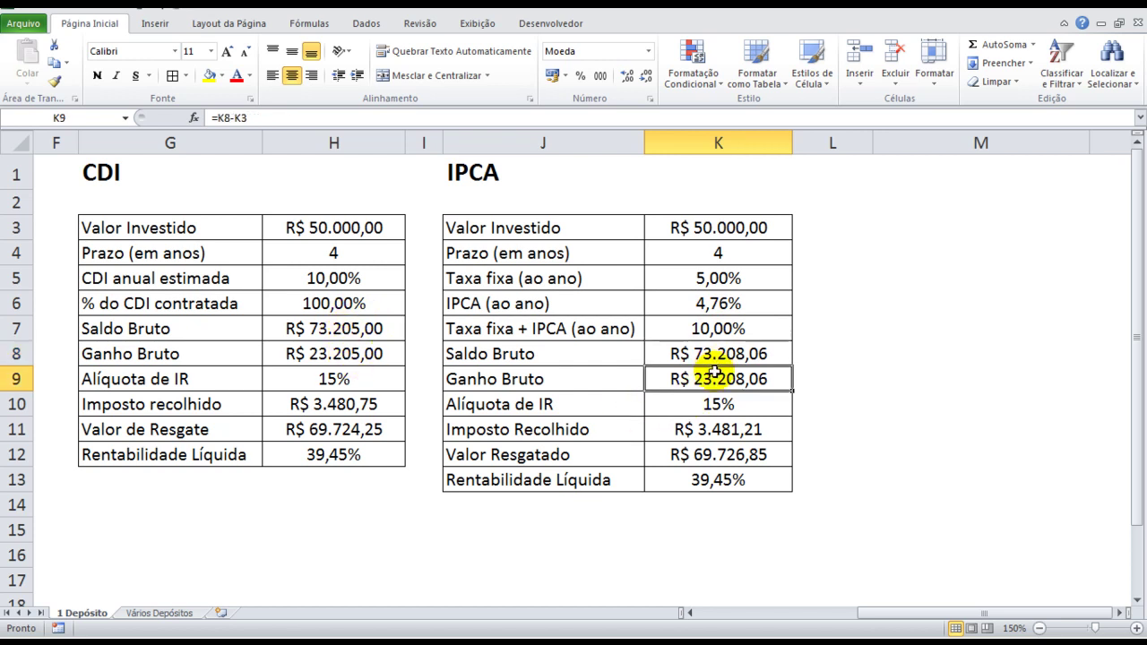
{"action": "left_click", "coordinate": [700, 405]}
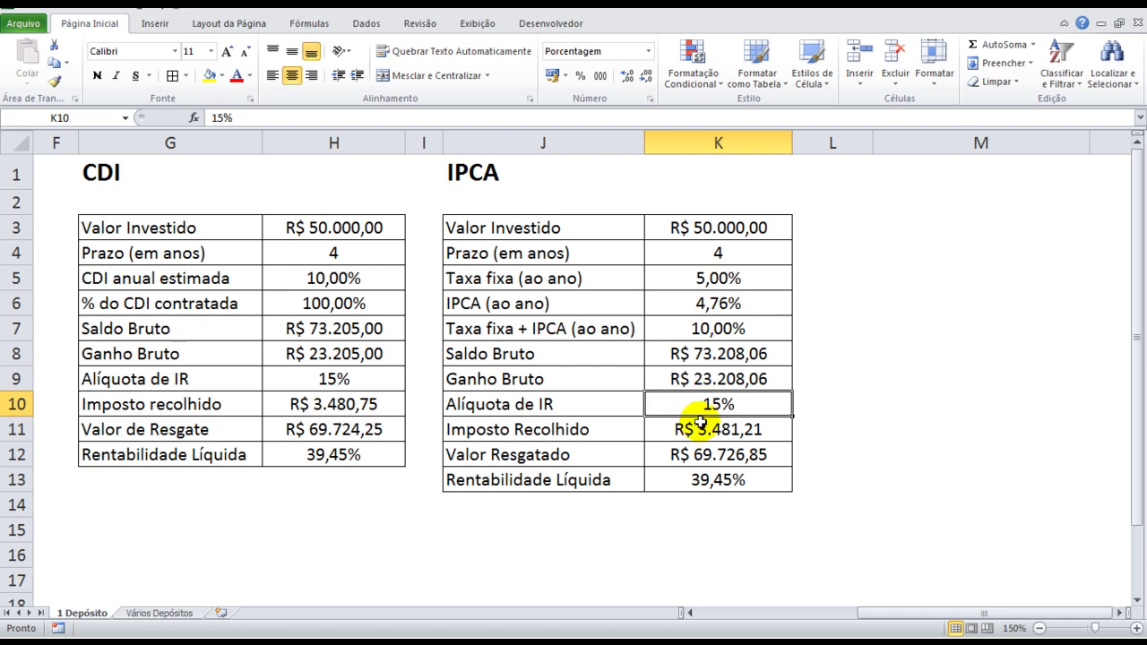
{"action": "left_click", "coordinate": [702, 436]}
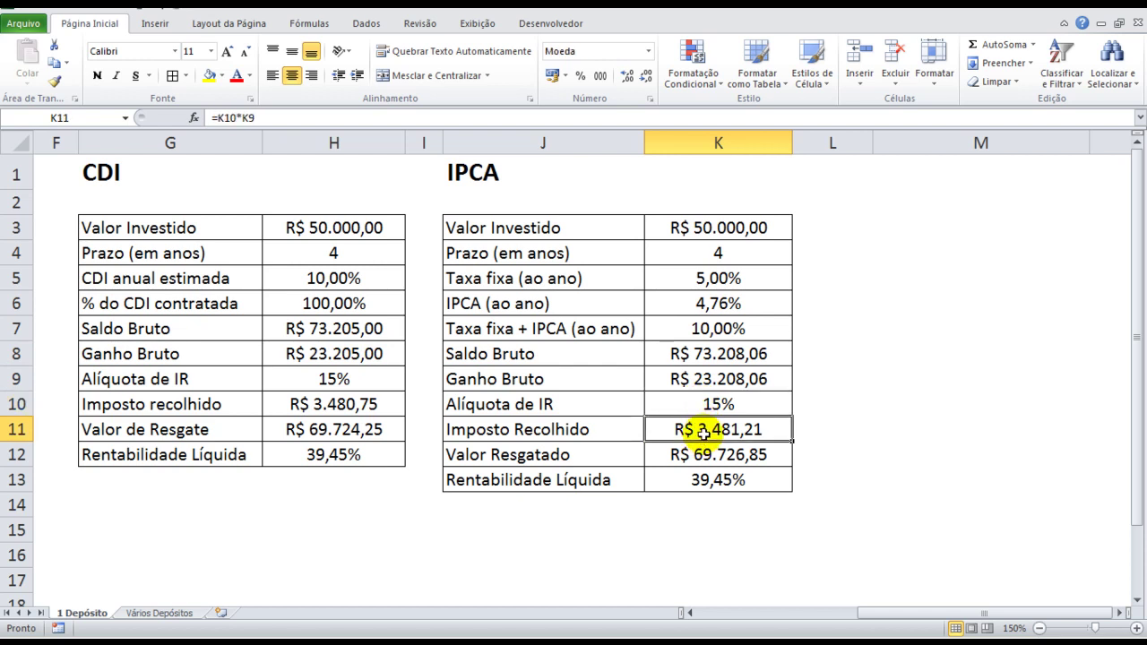
{"action": "left_click", "coordinate": [701, 454]}
{"action": "left_click", "coordinate": [700, 480]}
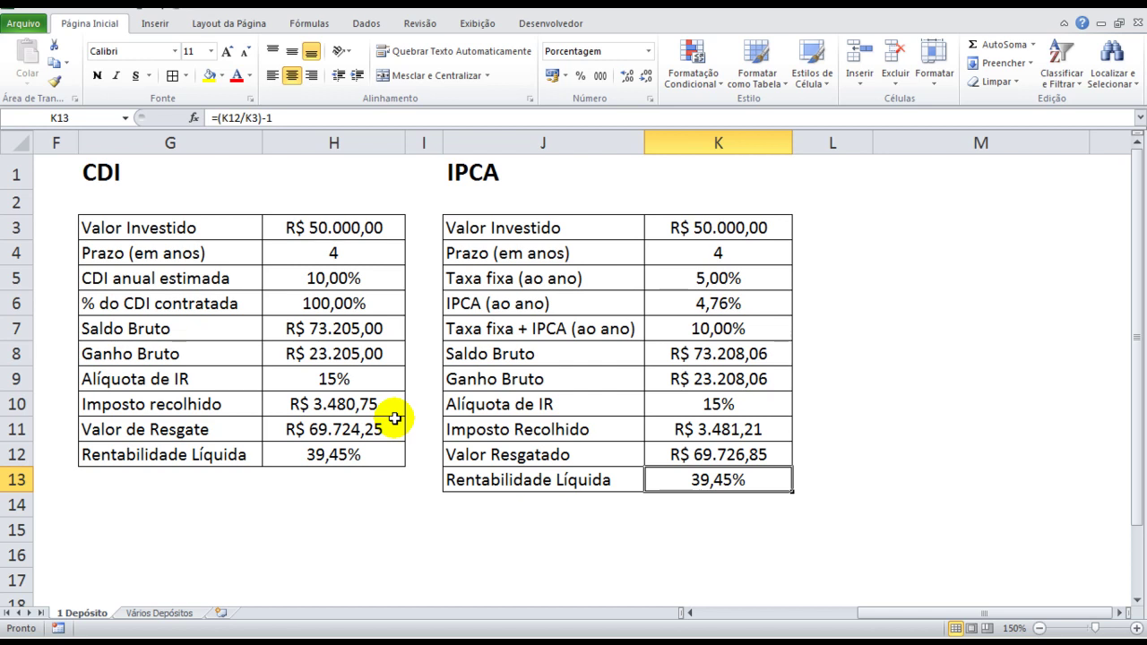
Check the Depósitos Mensais value on the Vários Depósitos sheet, and review the IPCA and CDI inputs on the 1 Depósito sheet.
{"action": "left_click", "coordinate": [159, 614]}
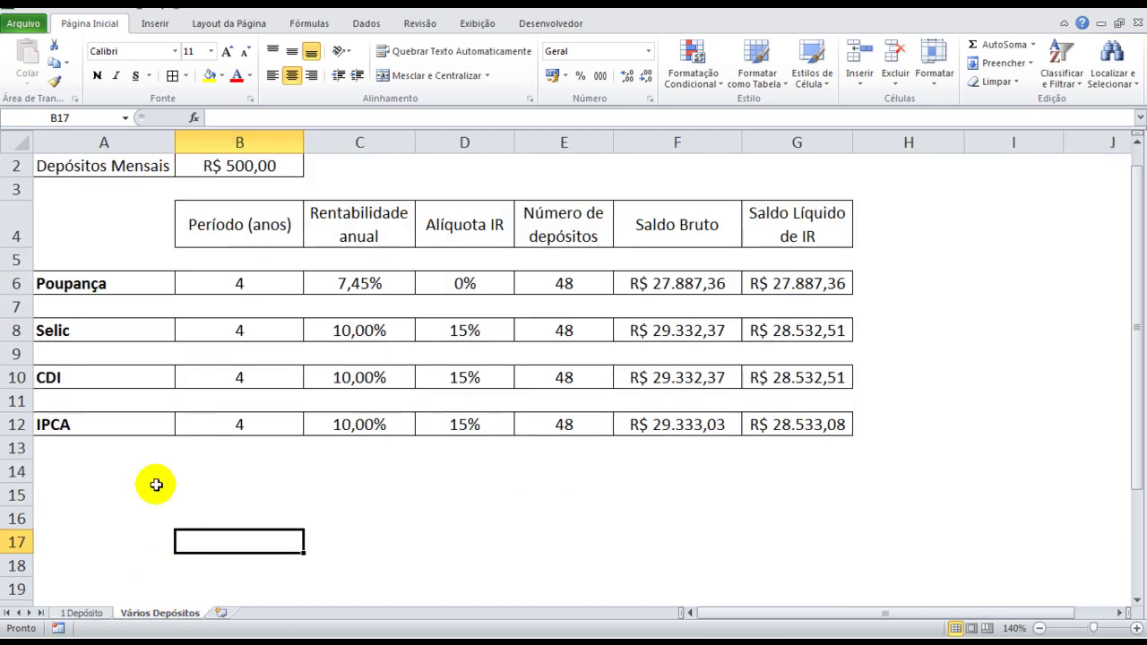
{"action": "left_click", "coordinate": [231, 172]}
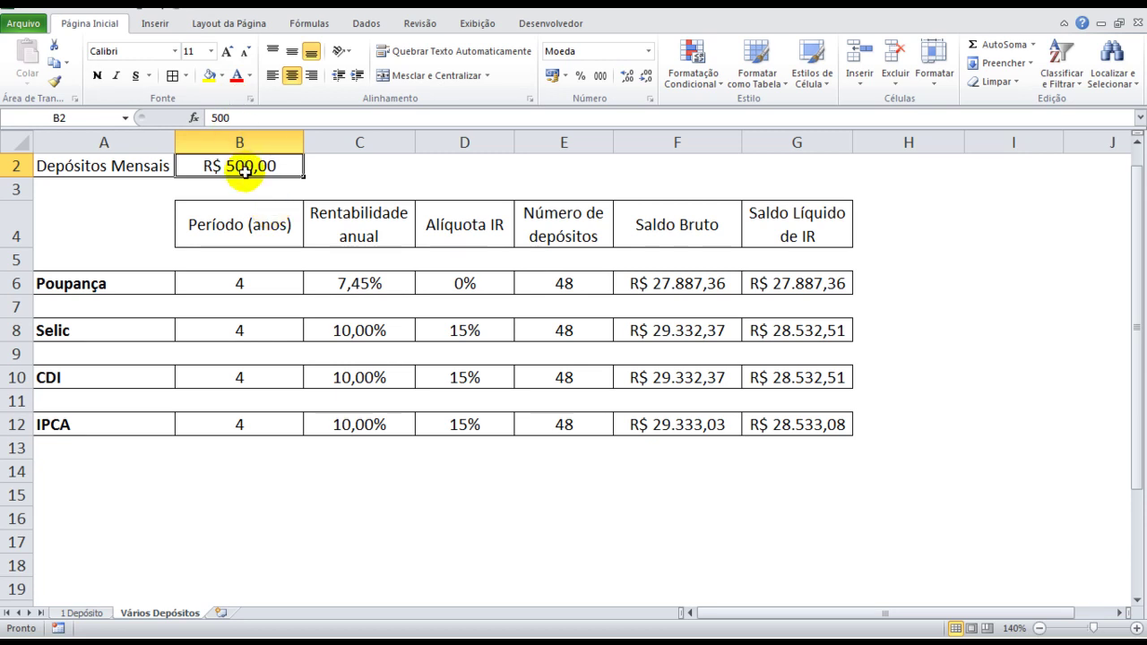
{"action": "left_click", "coordinate": [93, 613]}
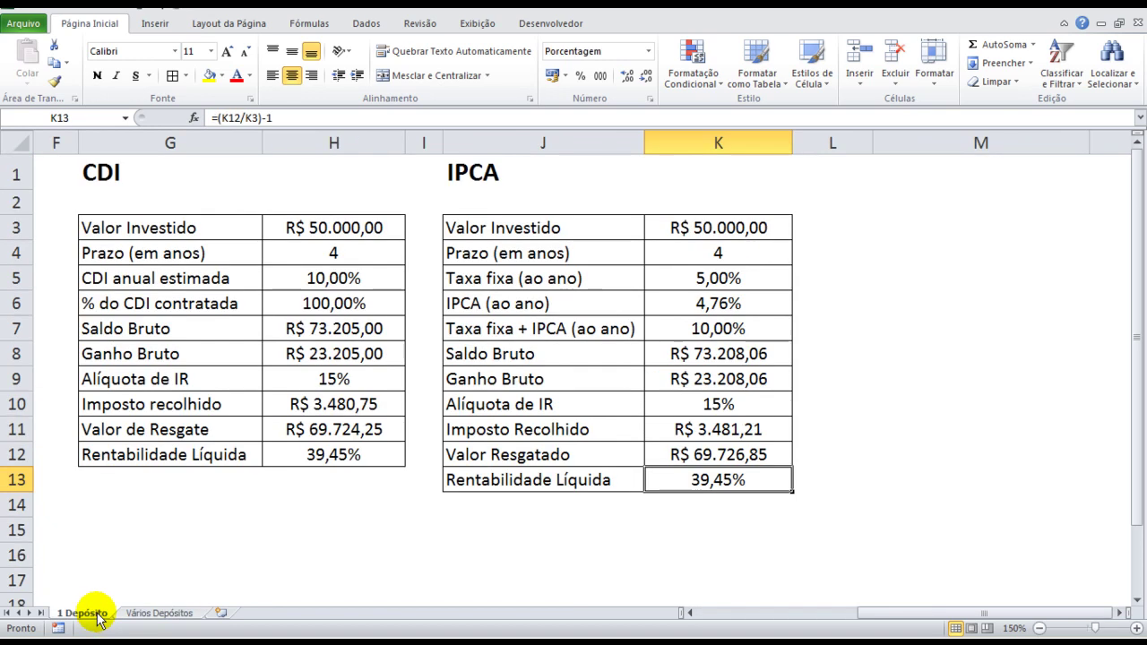
{"action": "left_click", "coordinate": [671, 227]}
{"action": "left_click", "coordinate": [670, 252]}
{"action": "left_click_drag", "start_coordinate": [671, 278], "coordinate": [672, 301]}
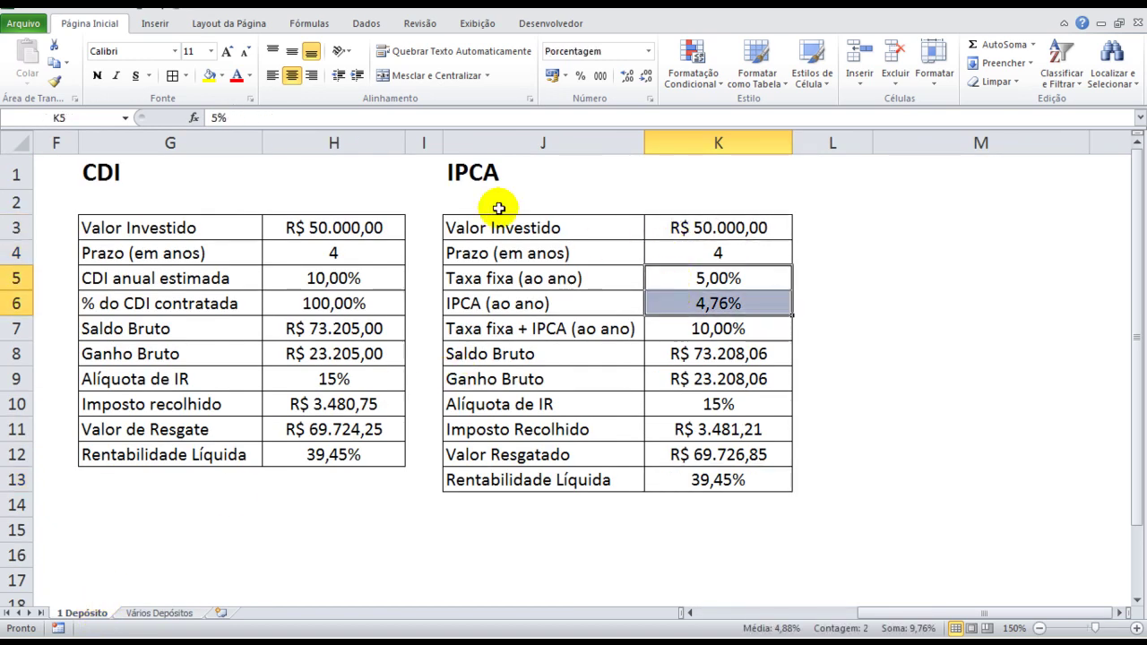
{"action": "left_click_drag", "start_coordinate": [346, 228], "coordinate": [346, 277]}
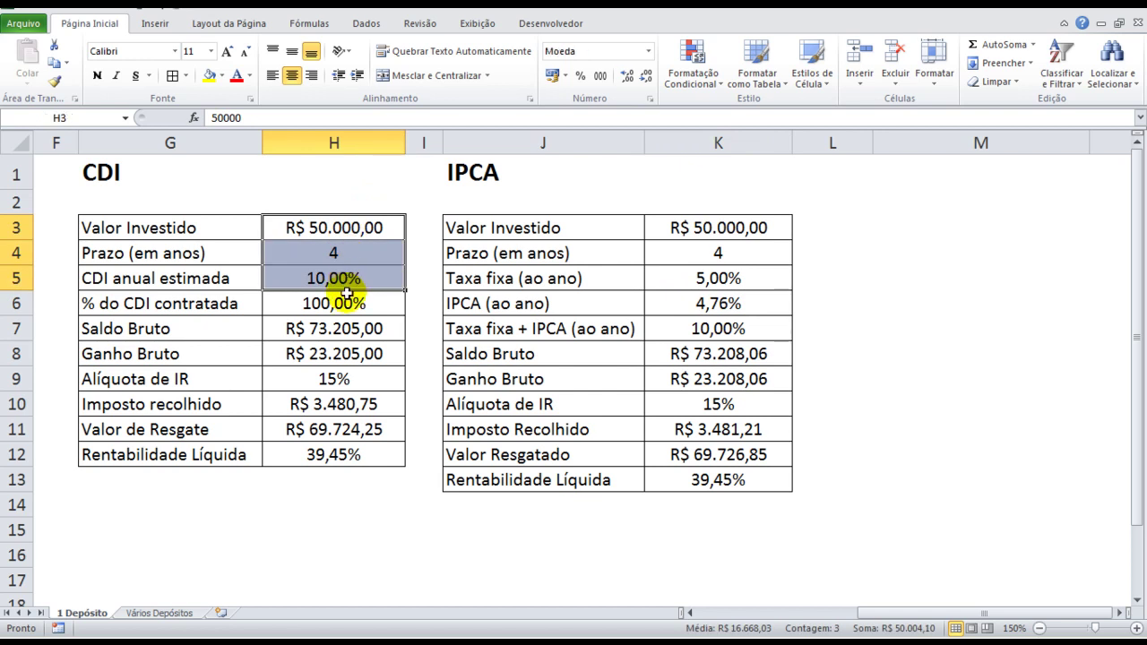
{"action": "left_click", "coordinate": [346, 303]}
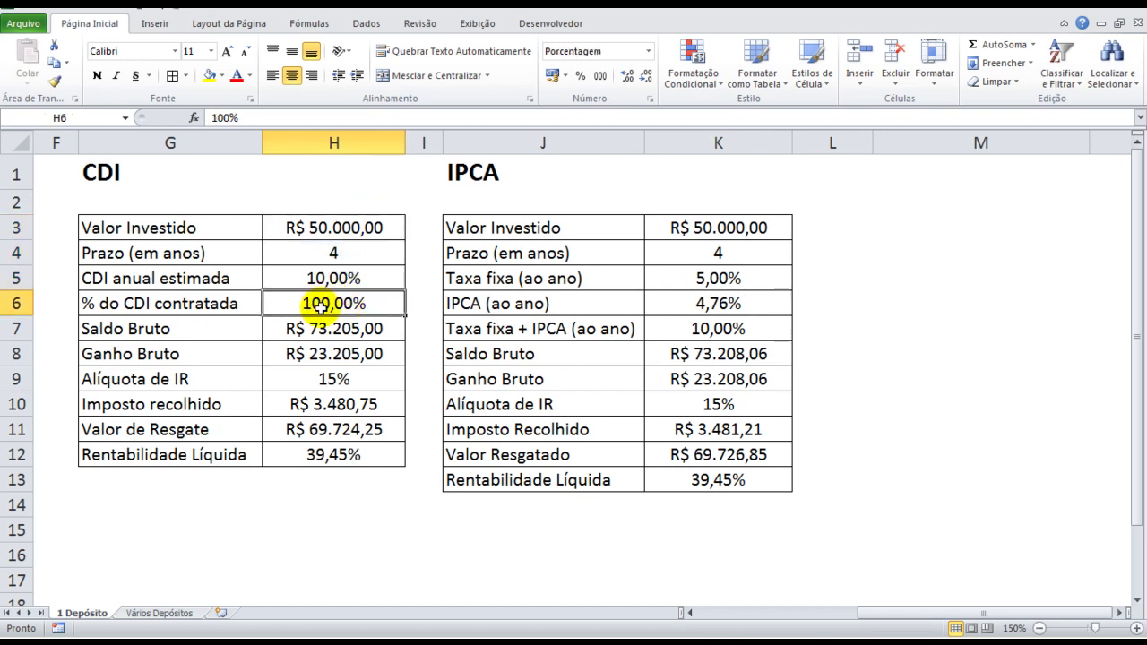
Trace the Poupança Período on the Vários Depósitos sheet to Prazo on 1 Depósito, and check the IPCA row's period reference.
{"action": "left_click", "coordinate": [168, 615]}
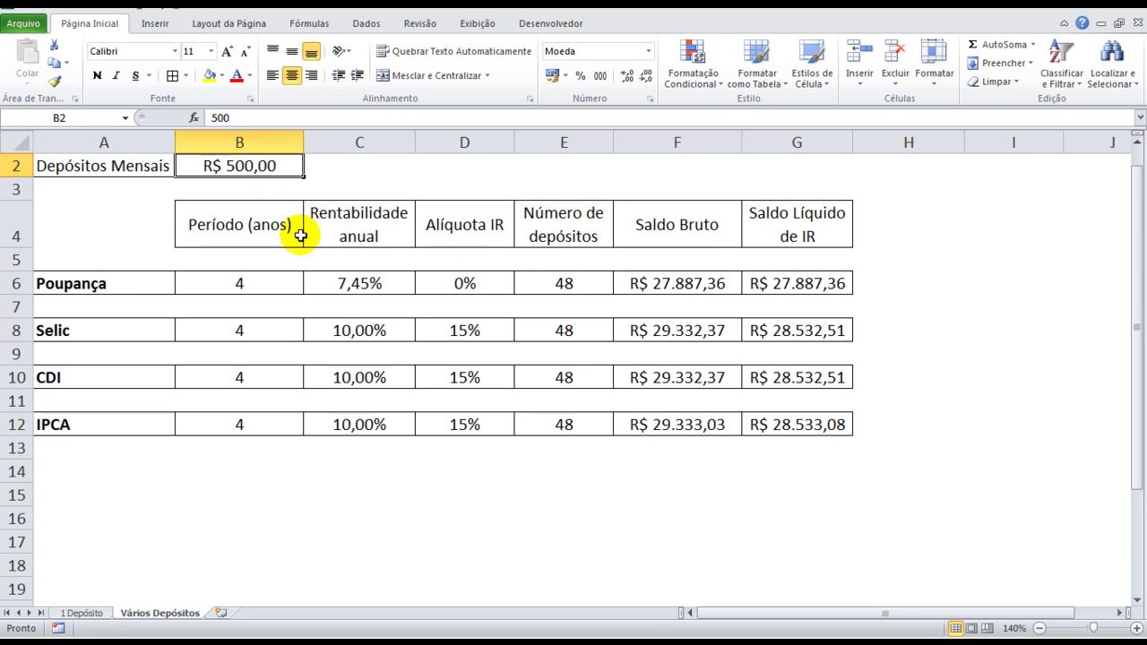
{"action": "left_click", "coordinate": [254, 285]}
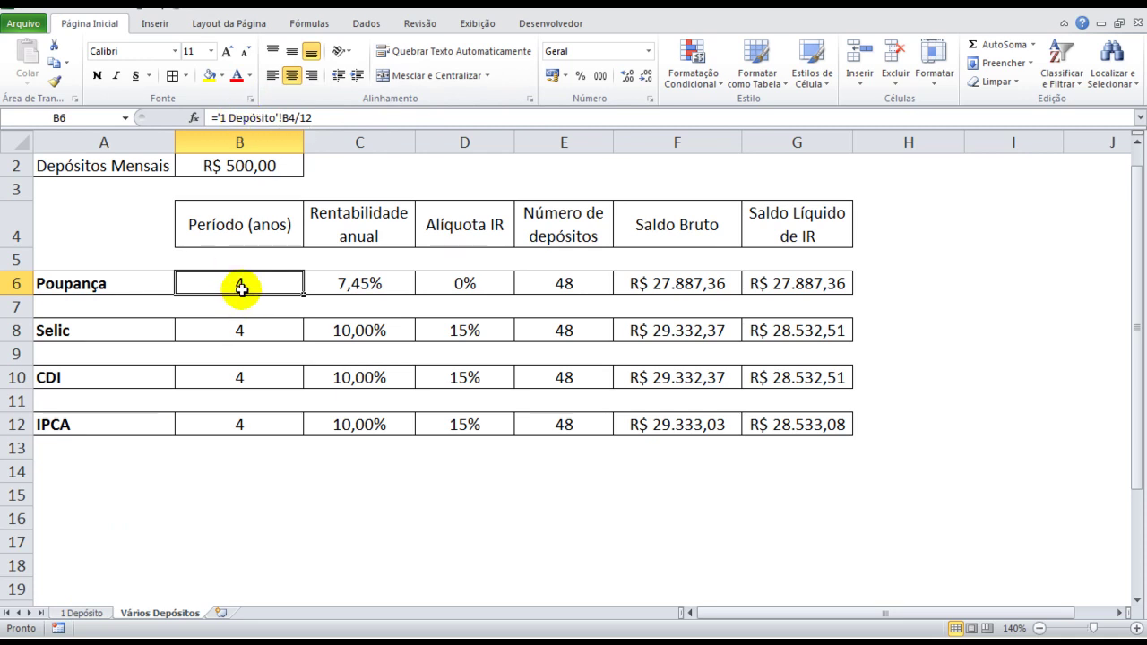
{"action": "left_click", "coordinate": [85, 613]}
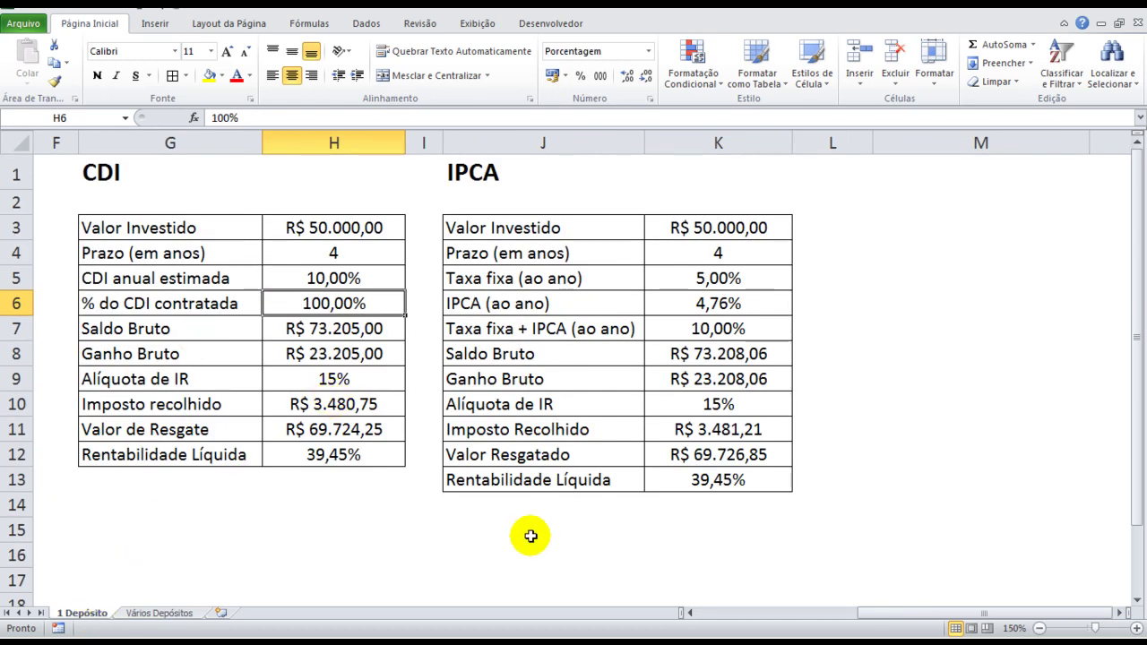
{"action": "left_click", "coordinate": [708, 615]}
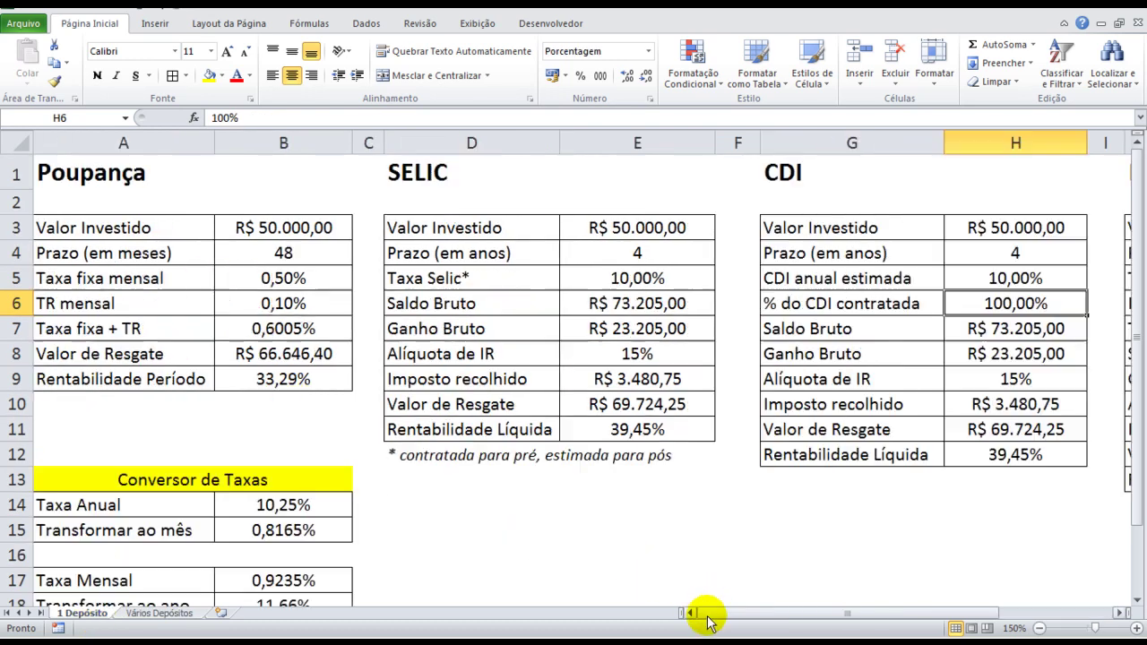
{"action": "left_click", "coordinate": [301, 254]}
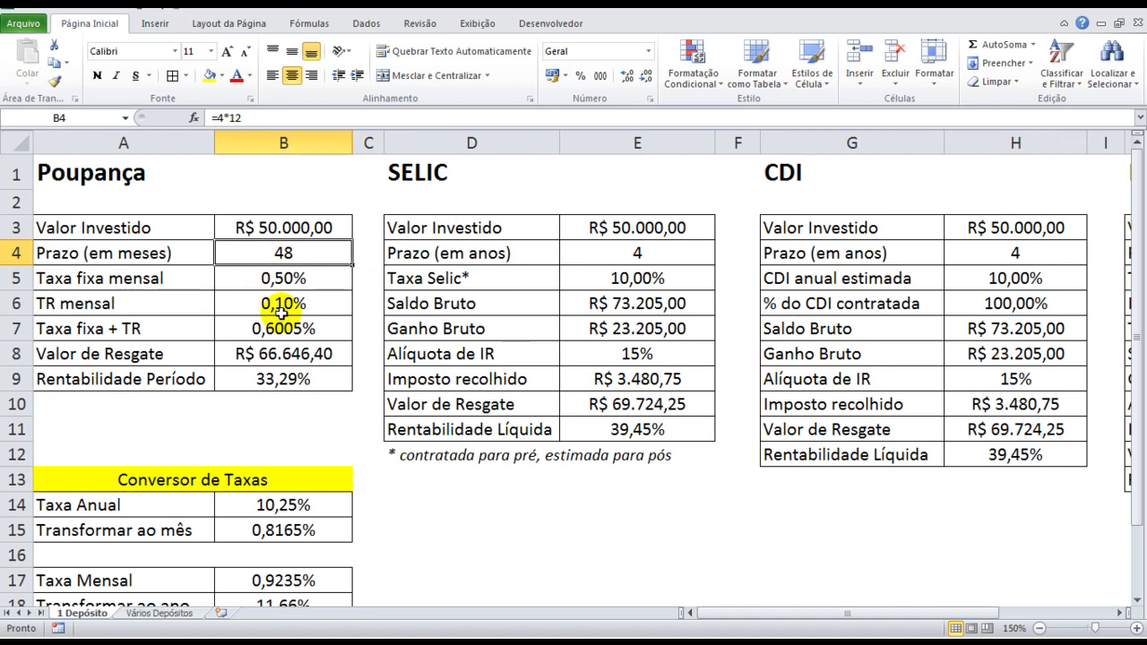
{"action": "left_click", "coordinate": [162, 613]}
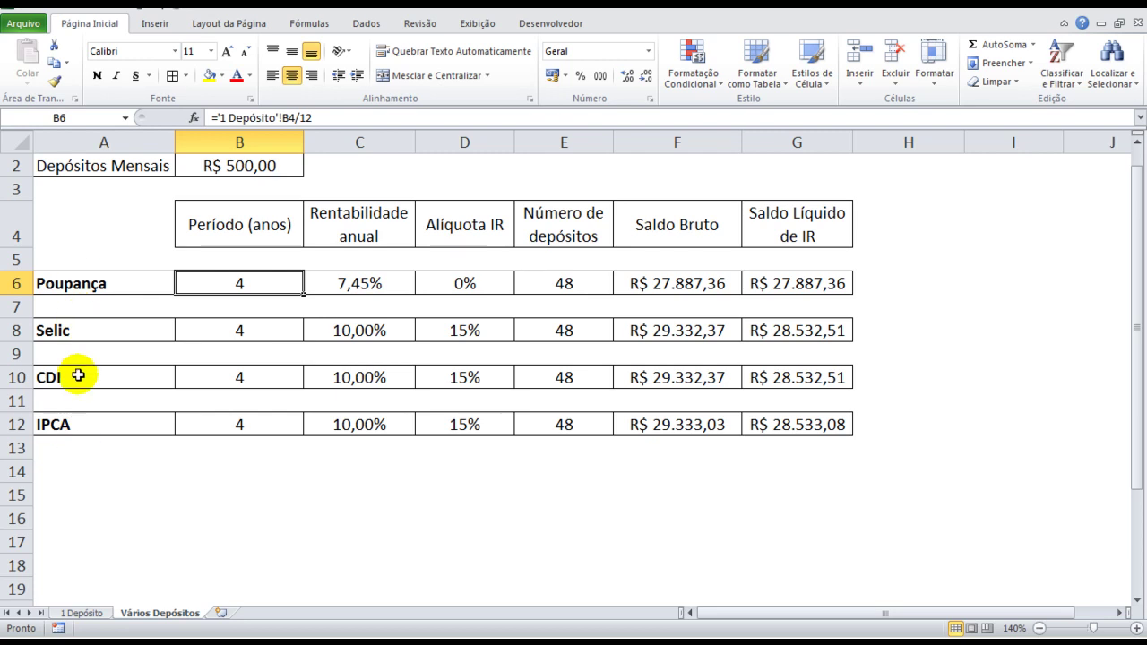
{"action": "left_click_drag", "start_coordinate": [350, 282], "coordinate": [363, 427]}
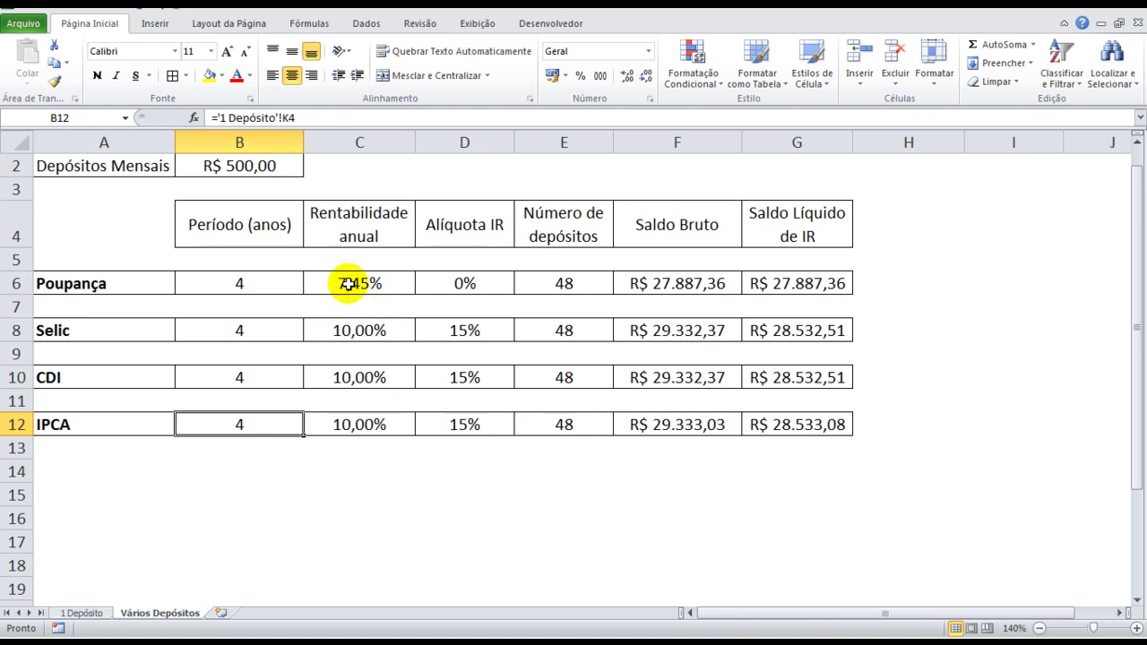
Trace the Poupança Rentabilidade anual formula on Vários Depósitos to the Taxa fixa + TR cell on 1 Depósito, and return to Vários Depósitos.
{"action": "left_click", "coordinate": [90, 614]}
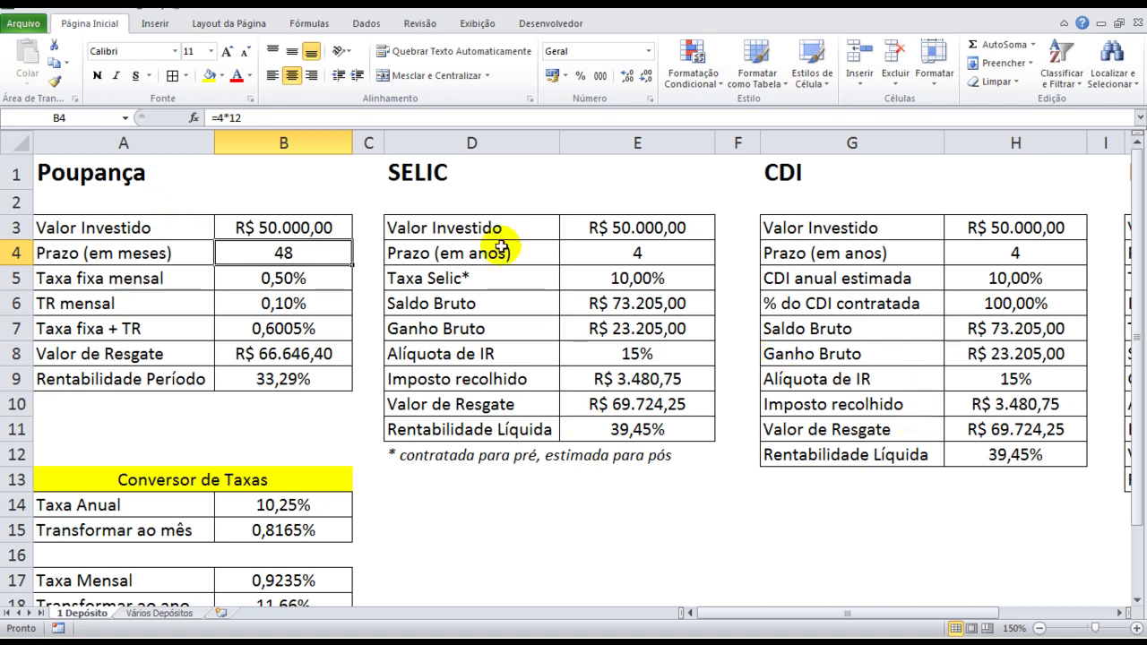
{"action": "left_click", "coordinate": [166, 613]}
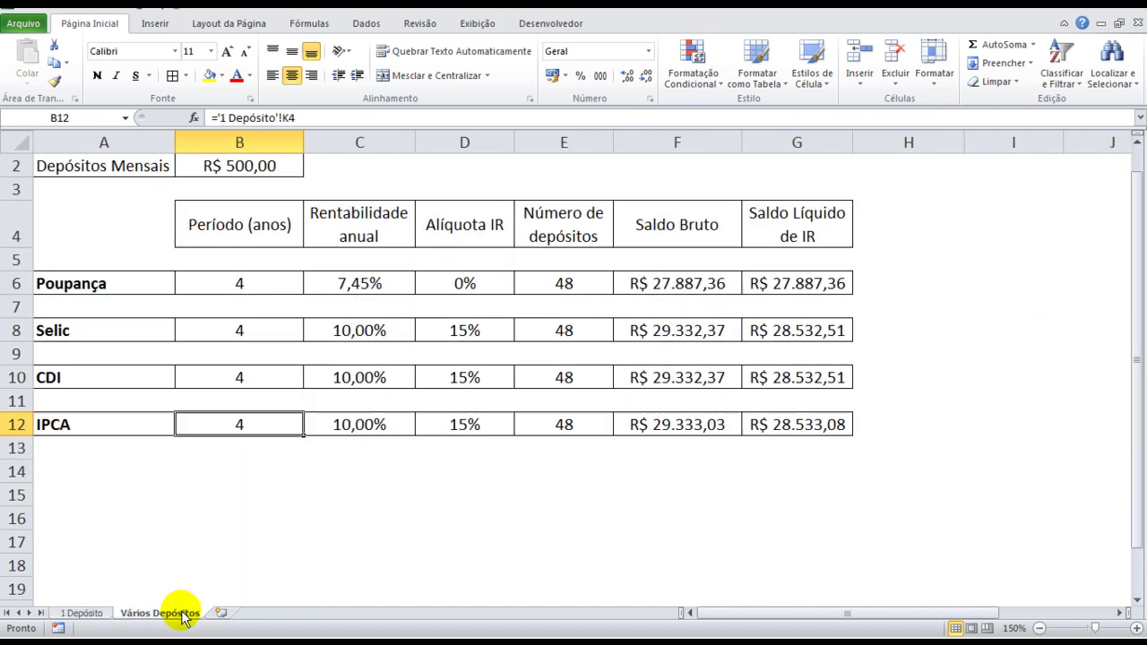
{"action": "left_click", "coordinate": [357, 285]}
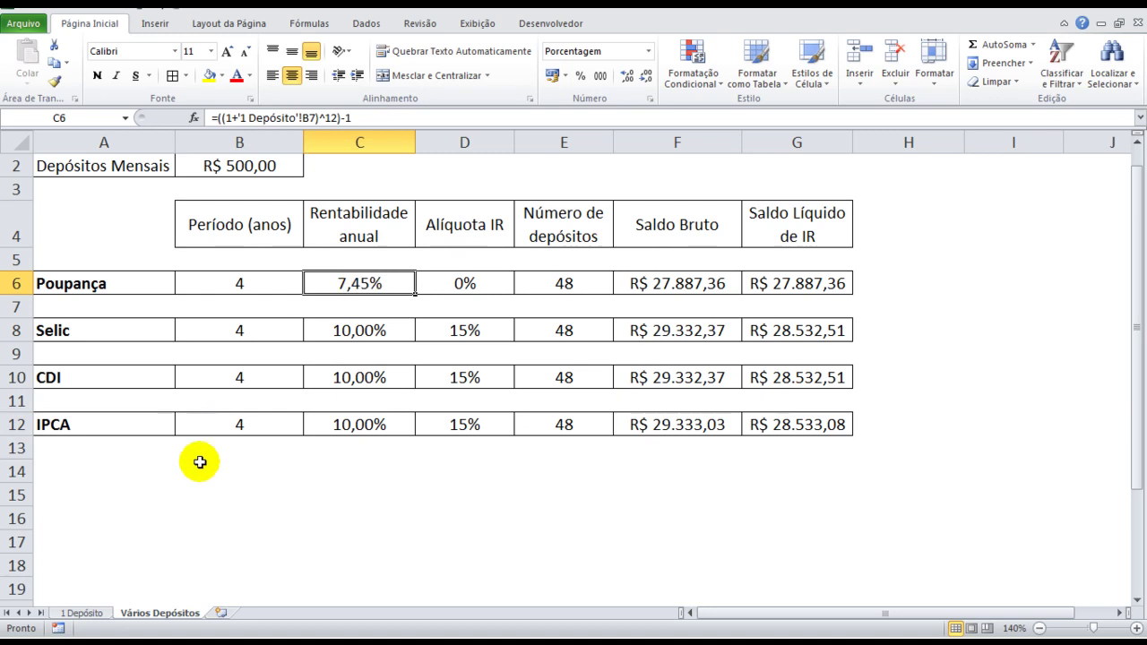
{"action": "left_click", "coordinate": [90, 613]}
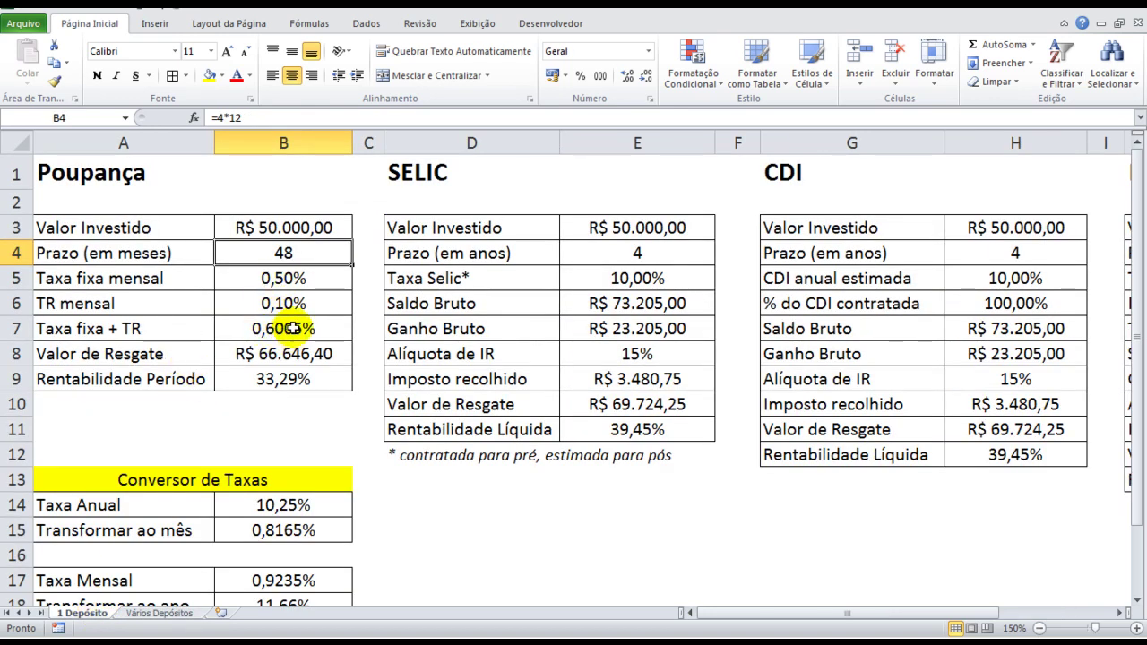
{"action": "left_click", "coordinate": [289, 328]}
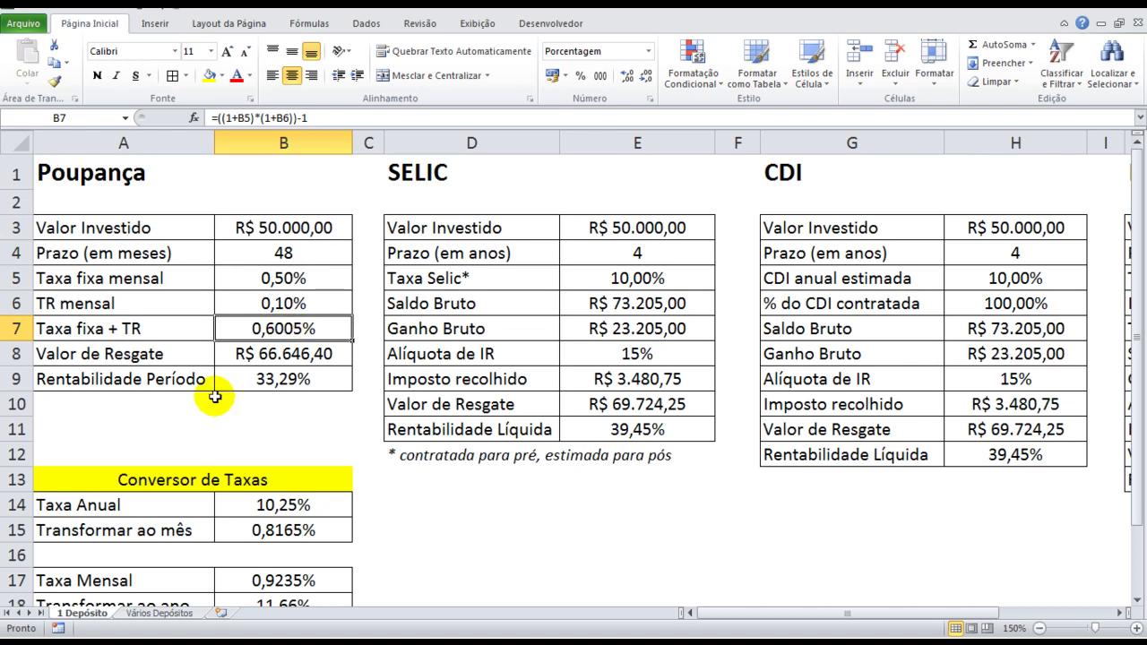
{"action": "left_click", "coordinate": [174, 614]}
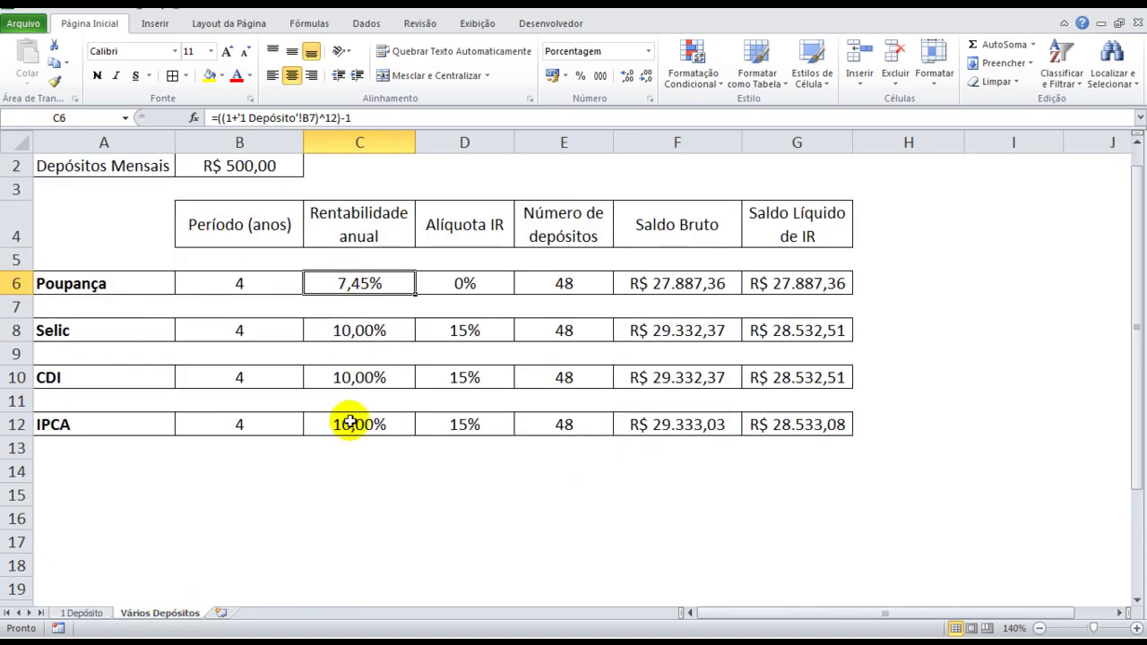
Trace the Selic Rentabilidade anual reference on Vários Depósitos to the Taxa Selic cell on 1 Depósito.
{"action": "left_click", "coordinate": [349, 333]}
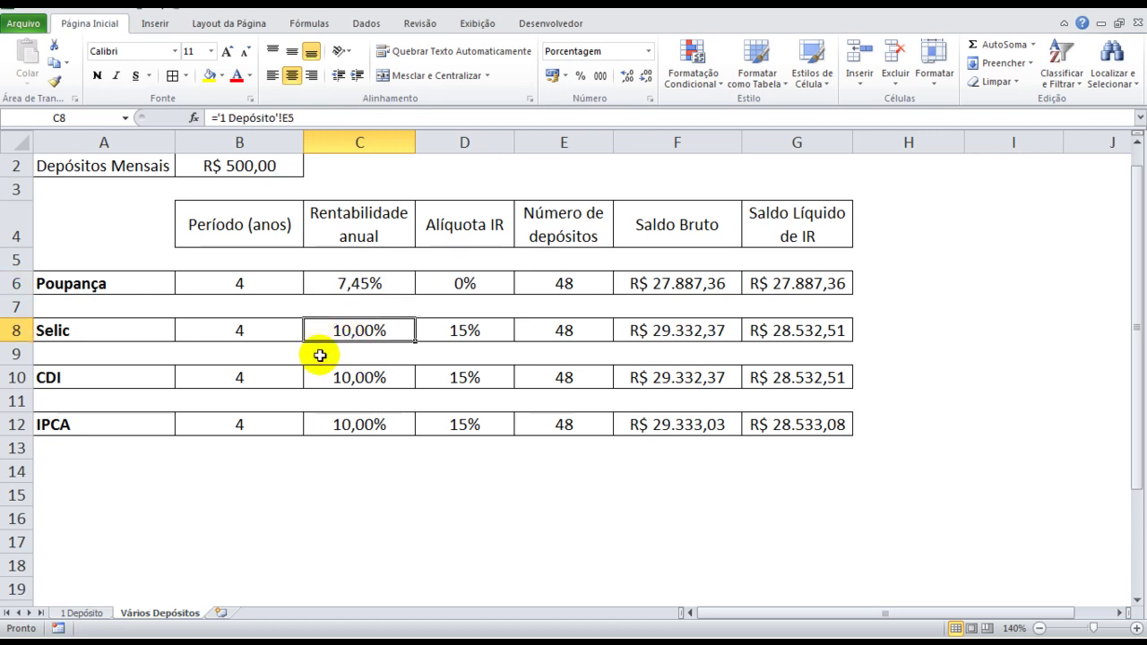
{"action": "left_click", "coordinate": [101, 614]}
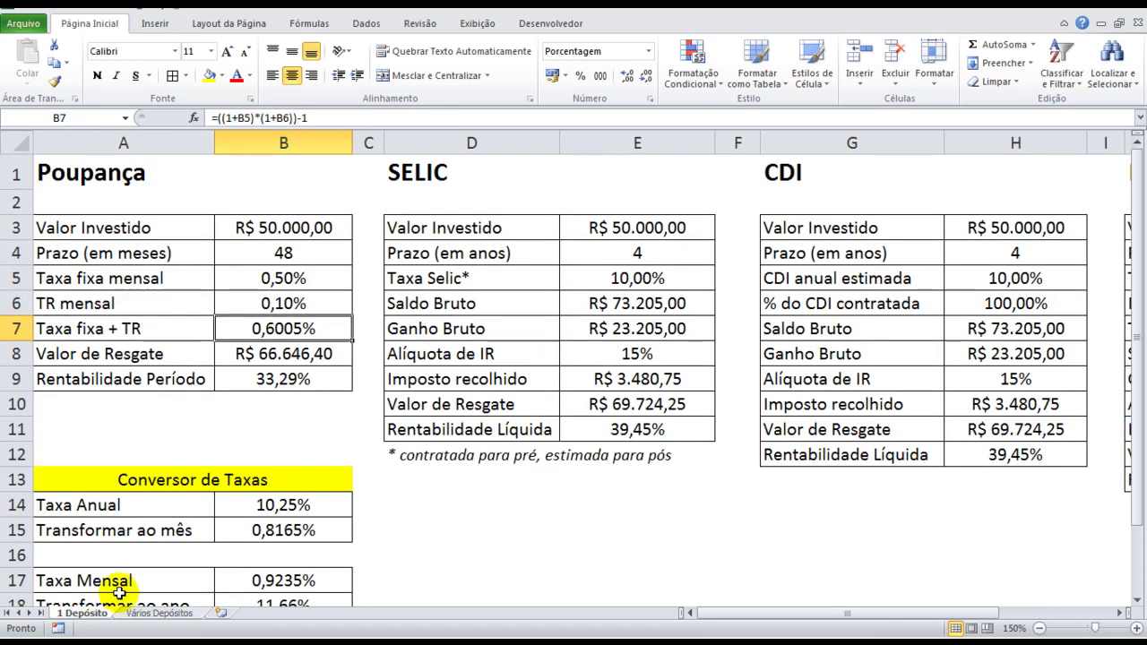
{"action": "left_click", "coordinate": [622, 279]}
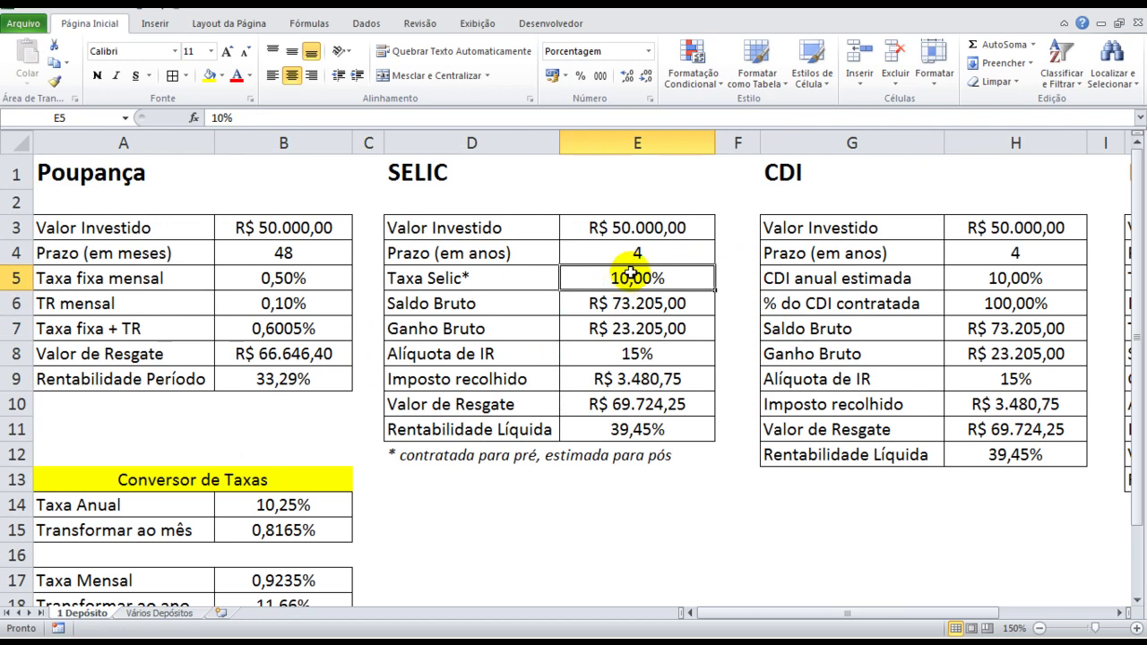
Review the CDI anual estimada, % do CDI contratada and IPCA Taxa fixa inputs on the 1 Depósito sheet.
{"action": "left_click", "coordinate": [955, 273]}
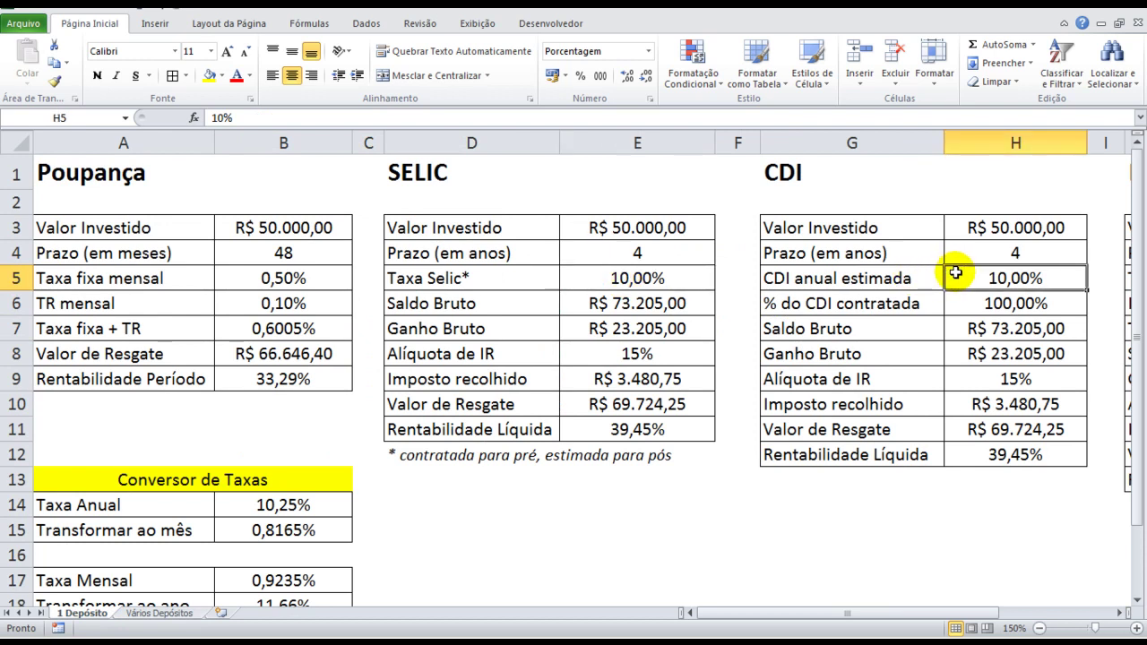
{"action": "left_click_drag", "start_coordinate": [990, 617], "coordinate": [1053, 612]}
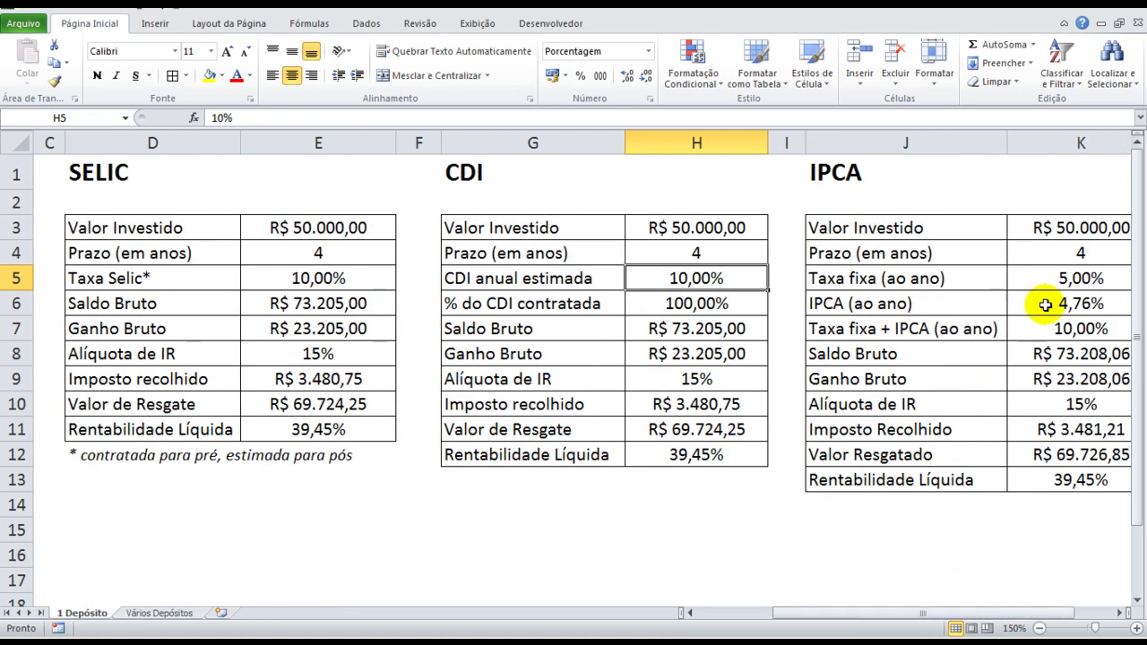
{"action": "left_click", "coordinate": [1046, 280]}
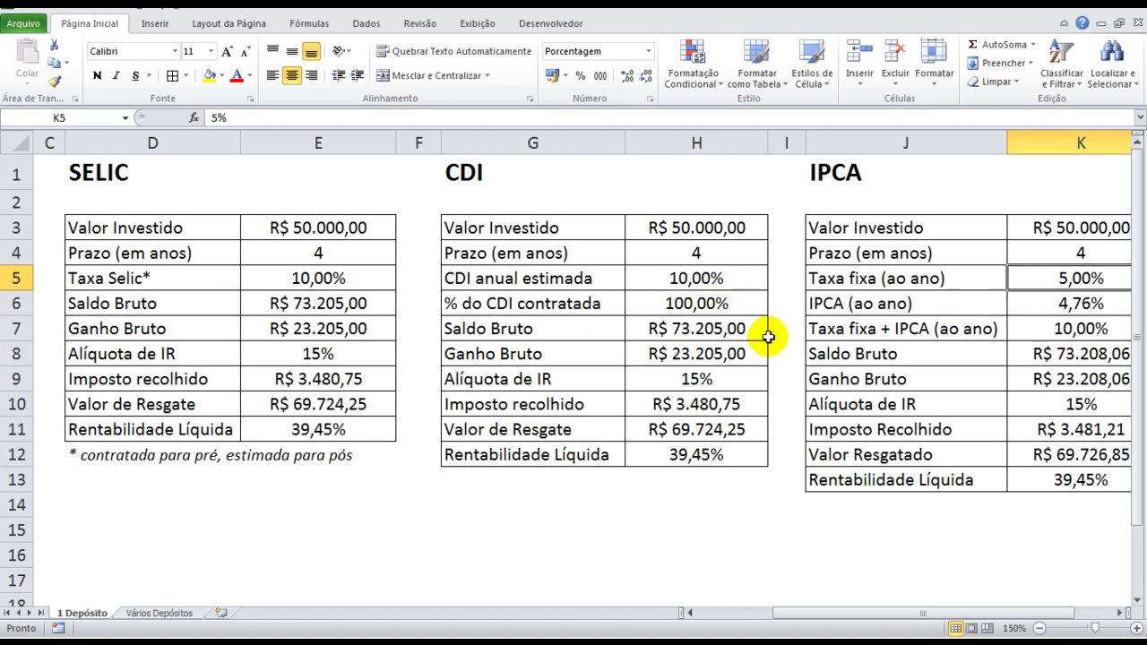
{"action": "left_click", "coordinate": [683, 305]}
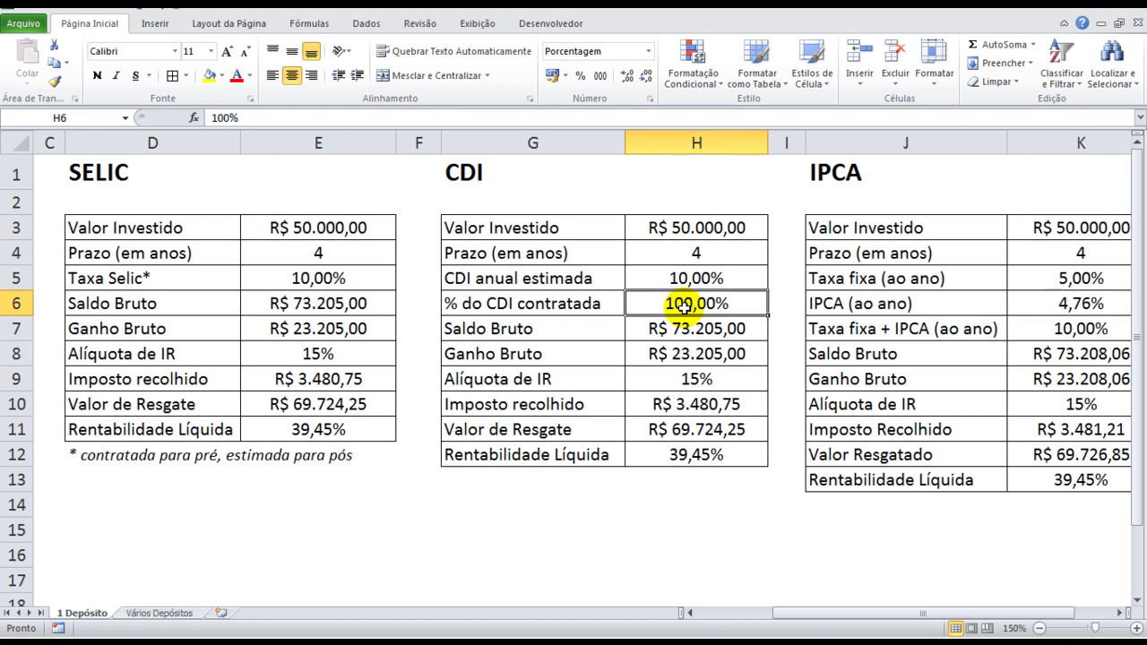
{"action": "left_click", "coordinate": [683, 277]}
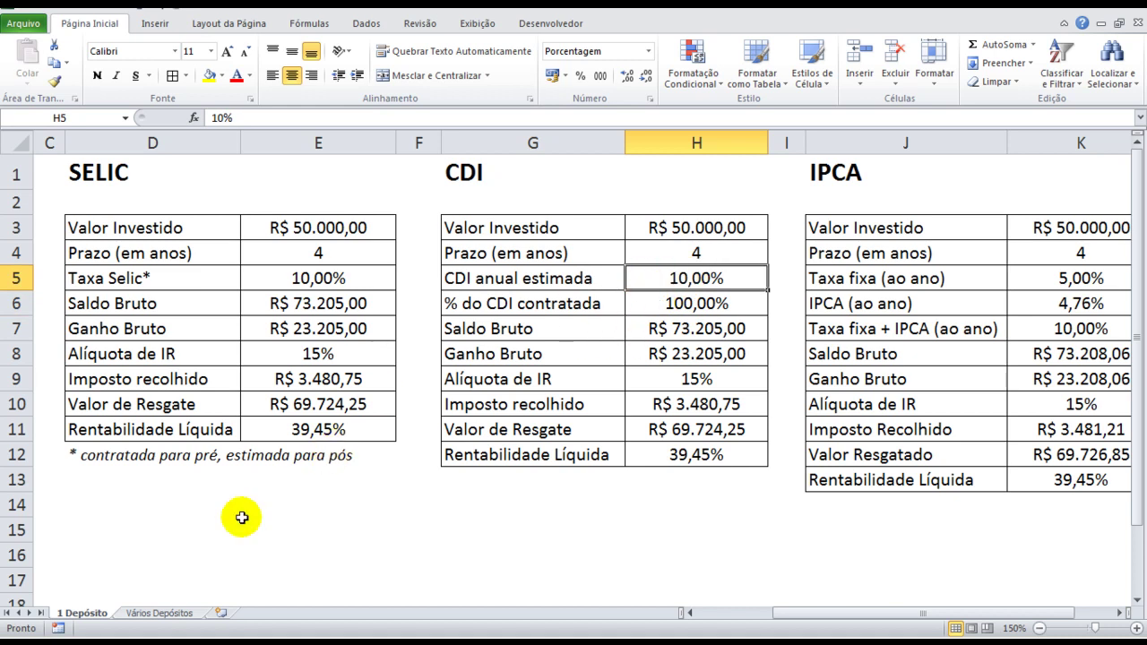
Return to Vários Depósitos and examine the Rentabilidade anual formulas of the Poupança, Selic, CDI and IPCA rows.
{"action": "left_click", "coordinate": [182, 615]}
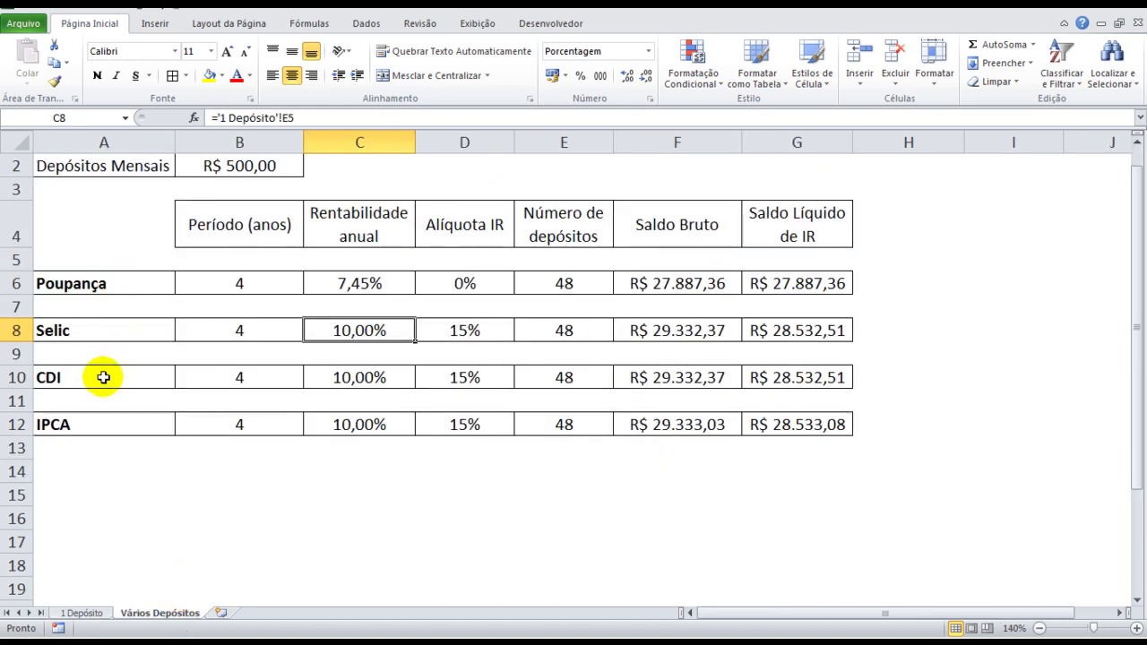
{"action": "left_click", "coordinate": [365, 380]}
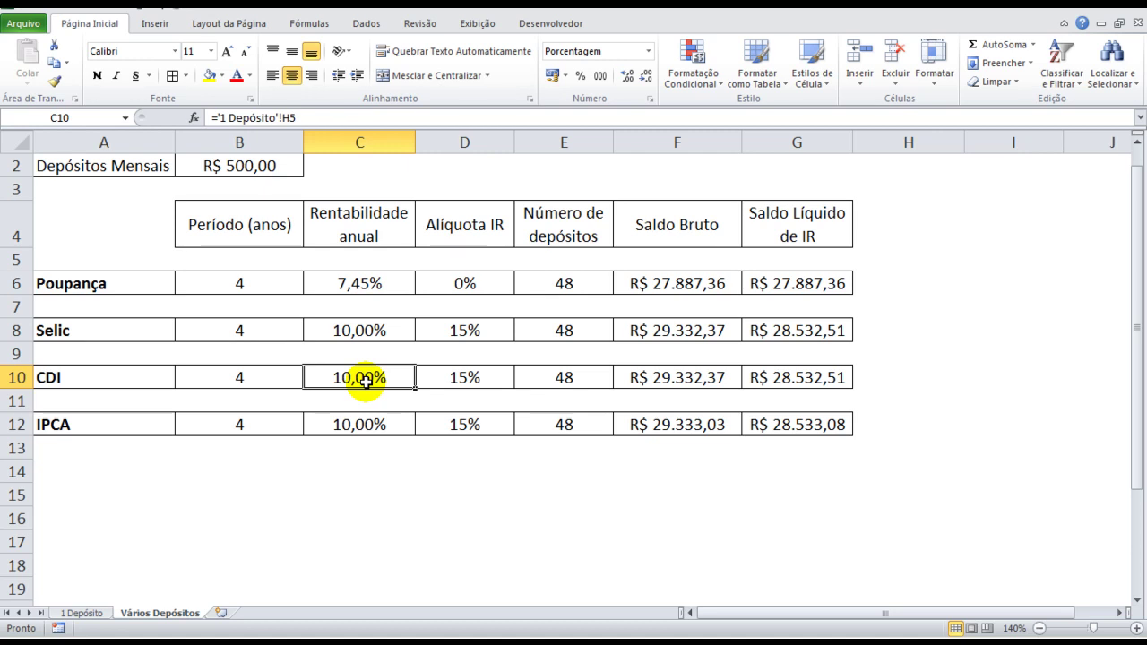
{"action": "left_click", "coordinate": [356, 281]}
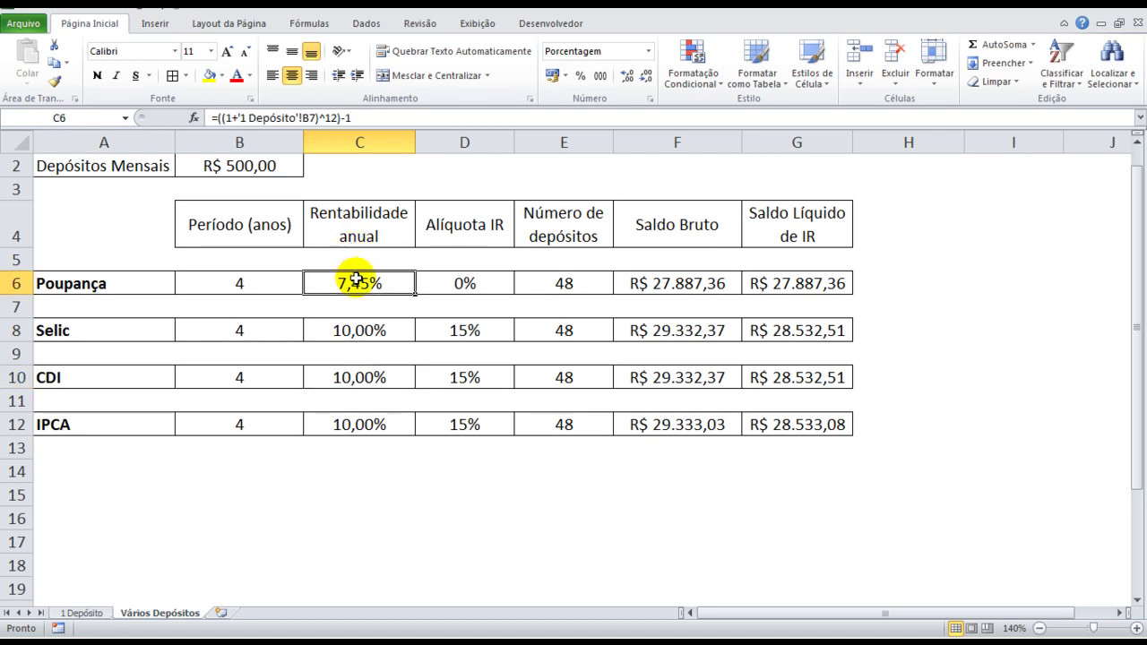
{"action": "left_click", "coordinate": [358, 330]}
{"action": "left_click", "coordinate": [356, 378]}
{"action": "left_click", "coordinate": [357, 421]}
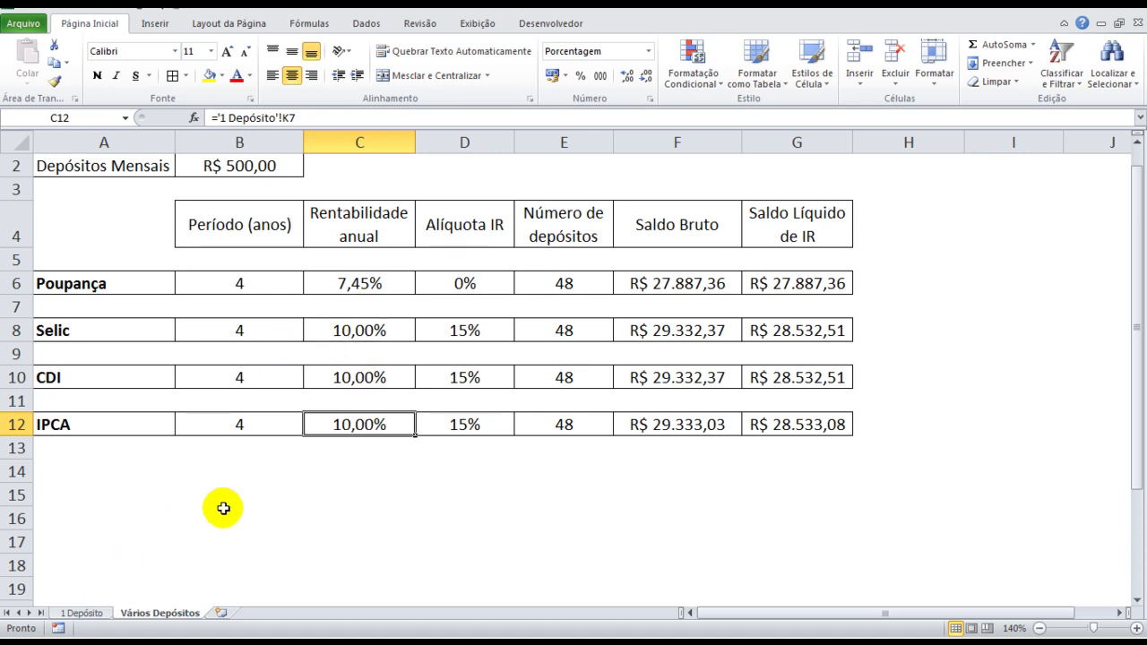
{"action": "left_click", "coordinate": [340, 376]}
{"action": "left_click", "coordinate": [361, 283]}
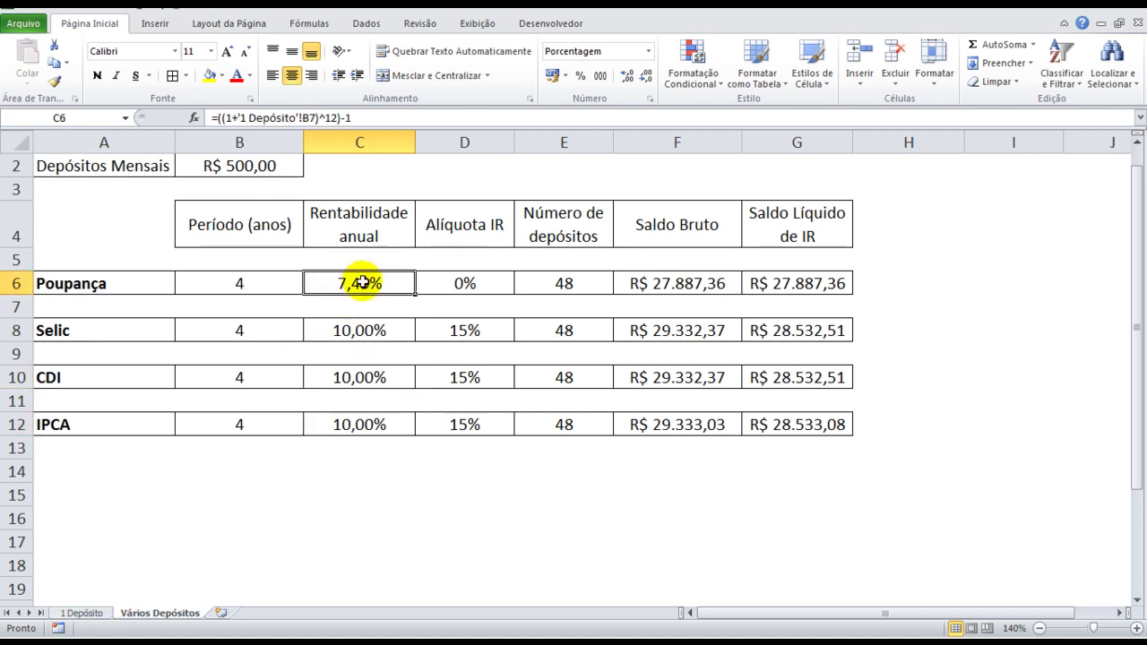
{"action": "left_click", "coordinate": [360, 330]}
{"action": "left_click", "coordinate": [359, 354]}
Check the Alíquota IR cells row by row from Poupança through Selic and CDI to IPCA.
{"action": "left_click", "coordinate": [459, 285]}
{"action": "left_click", "coordinate": [456, 330]}
{"action": "left_click", "coordinate": [458, 379]}
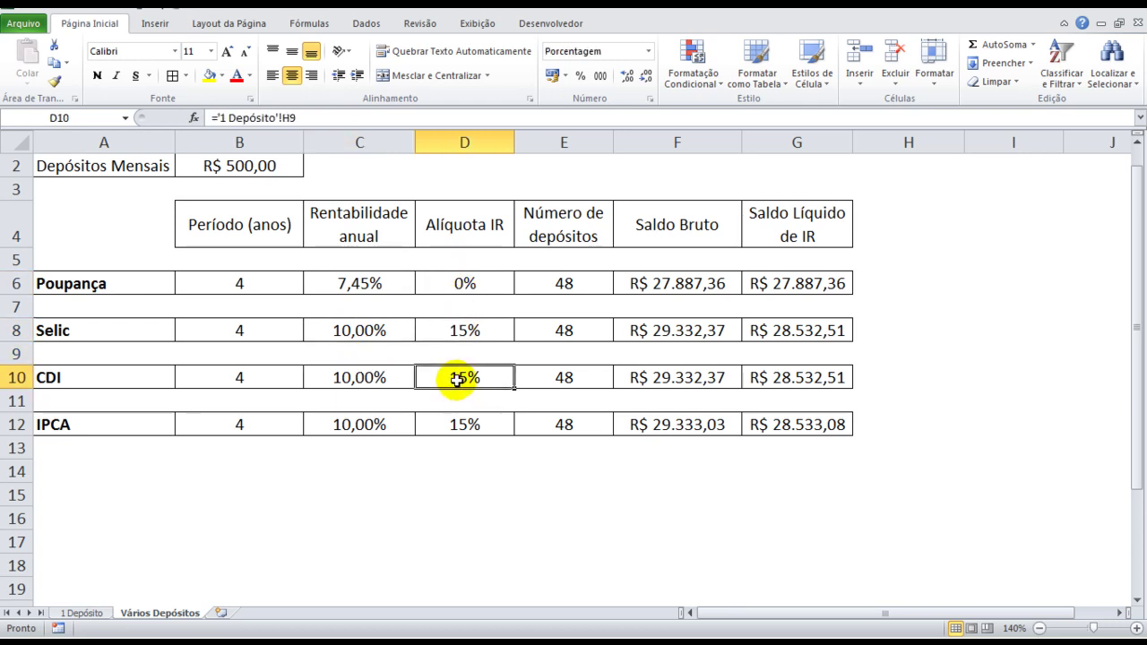
{"action": "left_click", "coordinate": [458, 426]}
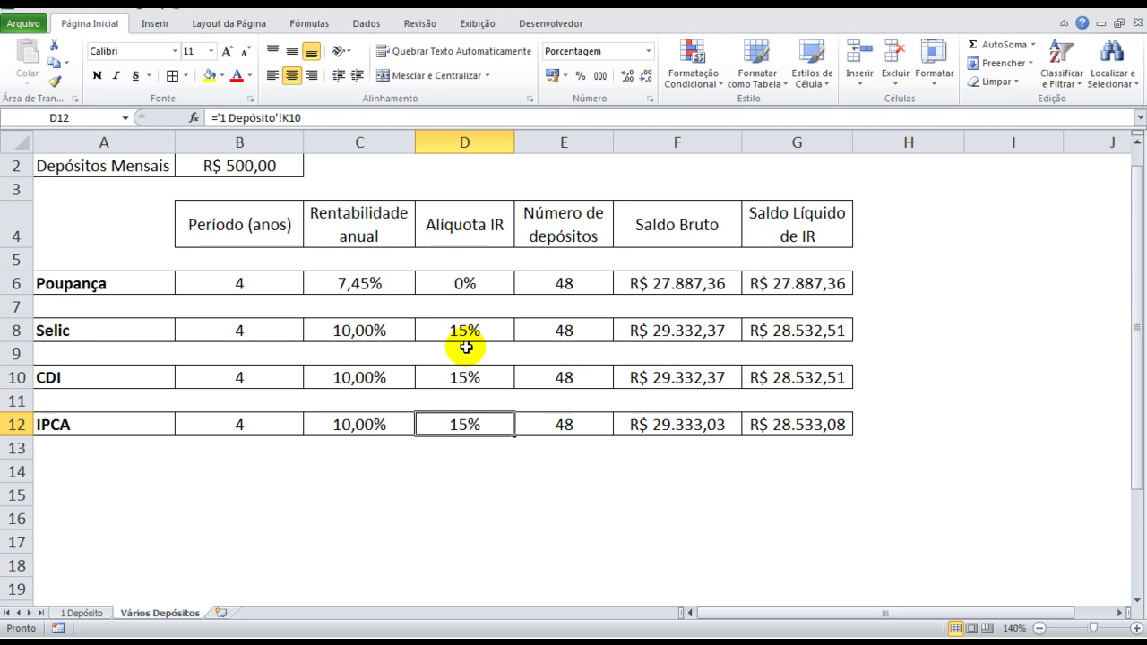
Compare the Poupança row's Período (anos) formula with its Número de depósitos formula.
{"action": "left_click", "coordinate": [243, 285]}
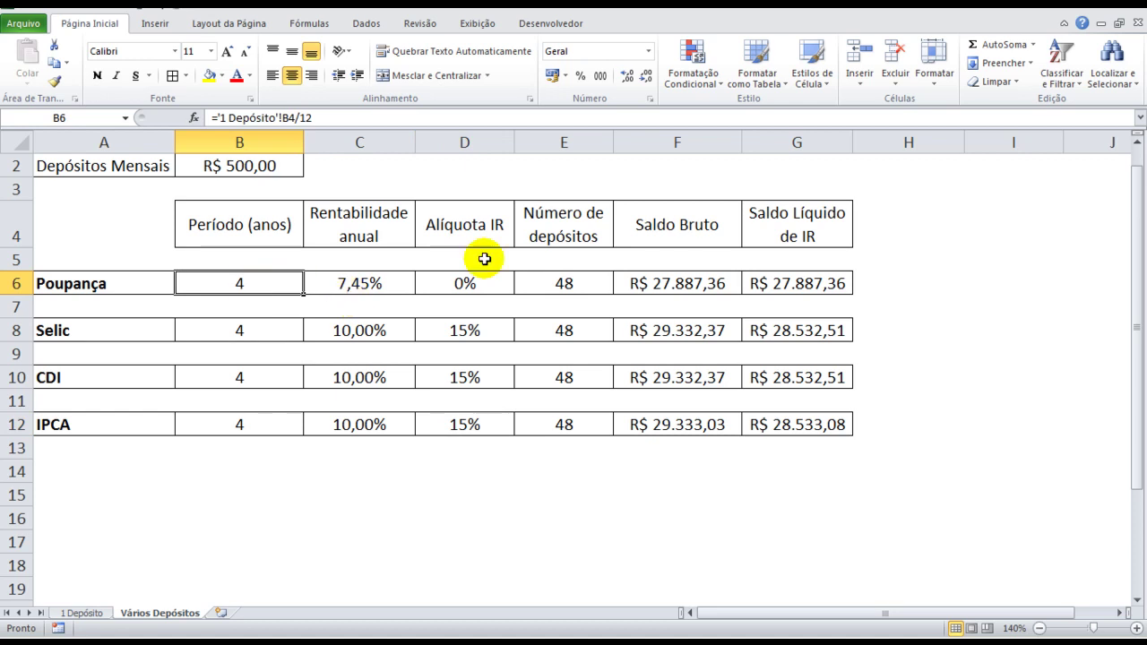
{"action": "left_click", "coordinate": [562, 283]}
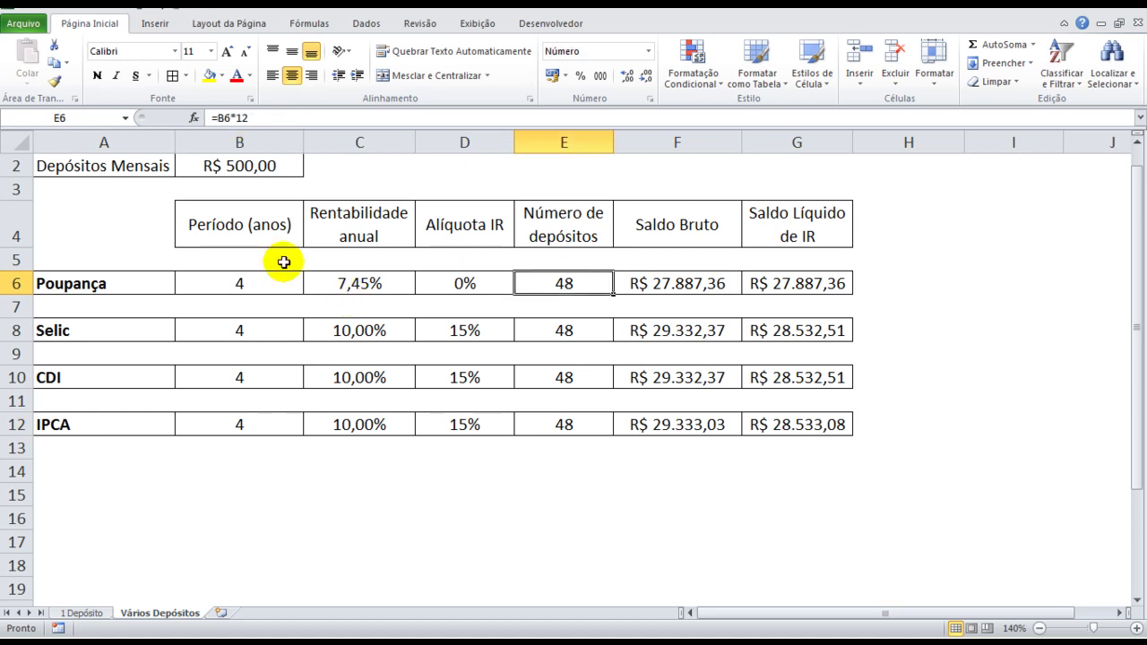
{"action": "left_click", "coordinate": [253, 282]}
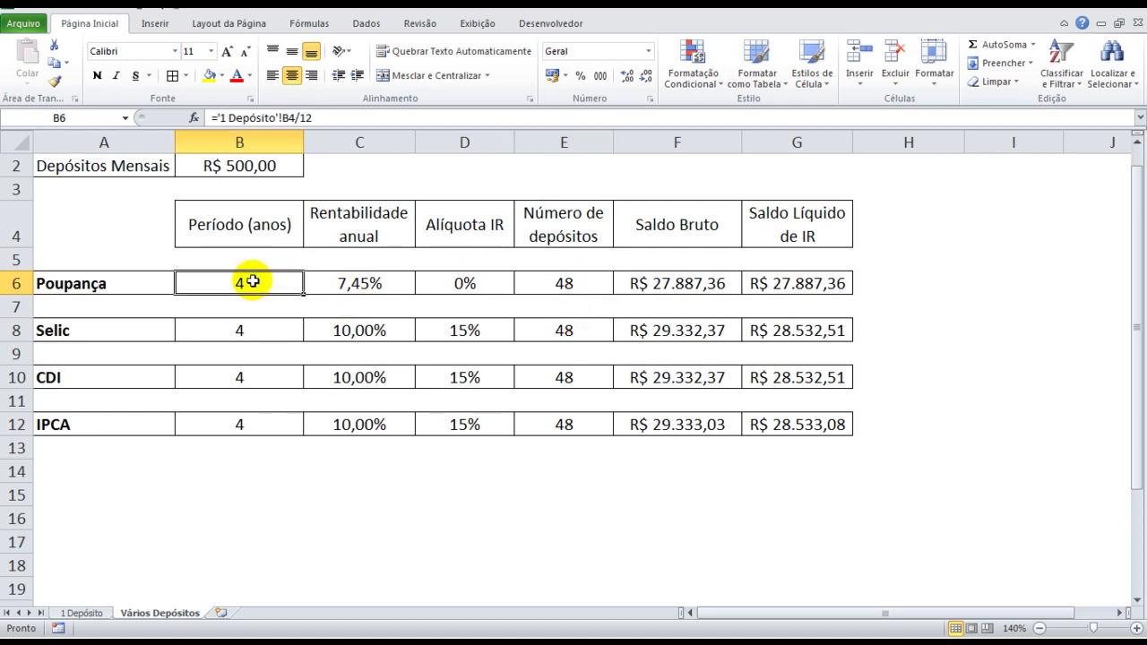
{"action": "left_click", "coordinate": [547, 283]}
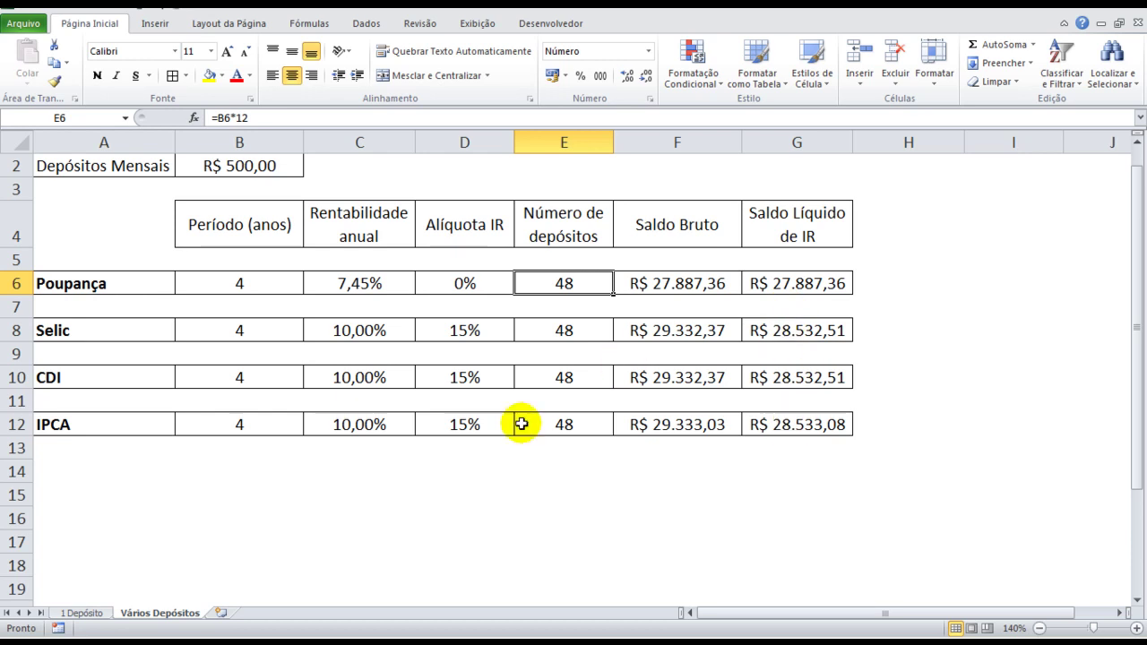
Highlight the Selic to IPCA labels, and review the CDI Saldo Líquido formula and the period, rate and tax inputs.
{"action": "left_click_drag", "start_coordinate": [71, 328], "coordinate": [90, 425]}
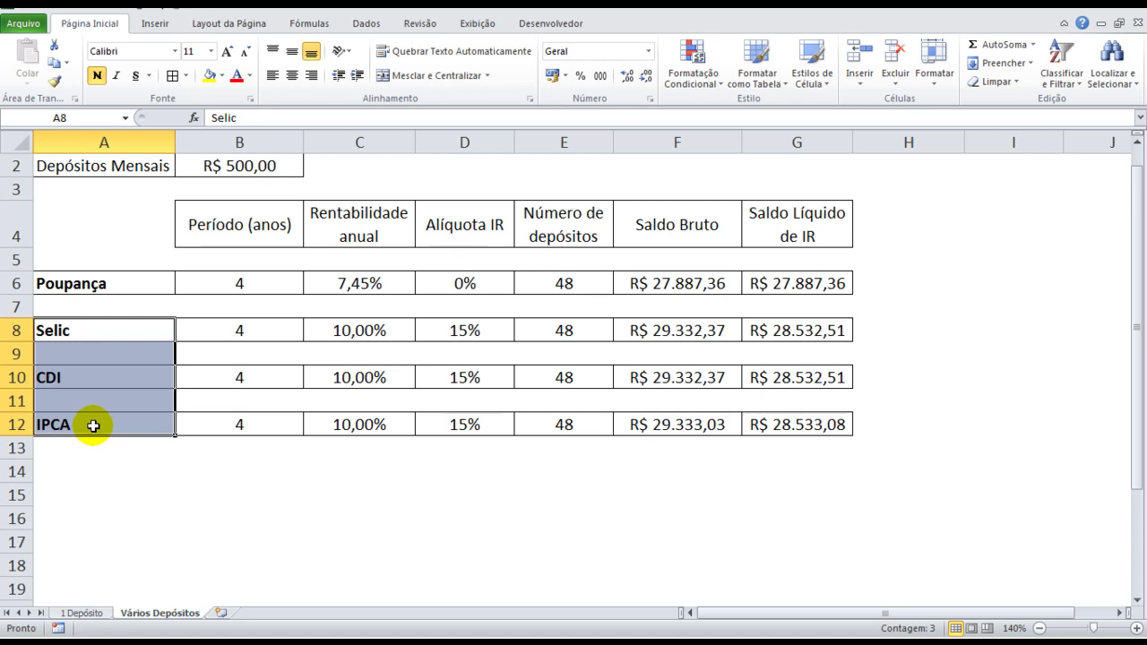
{"action": "left_click", "coordinate": [794, 379]}
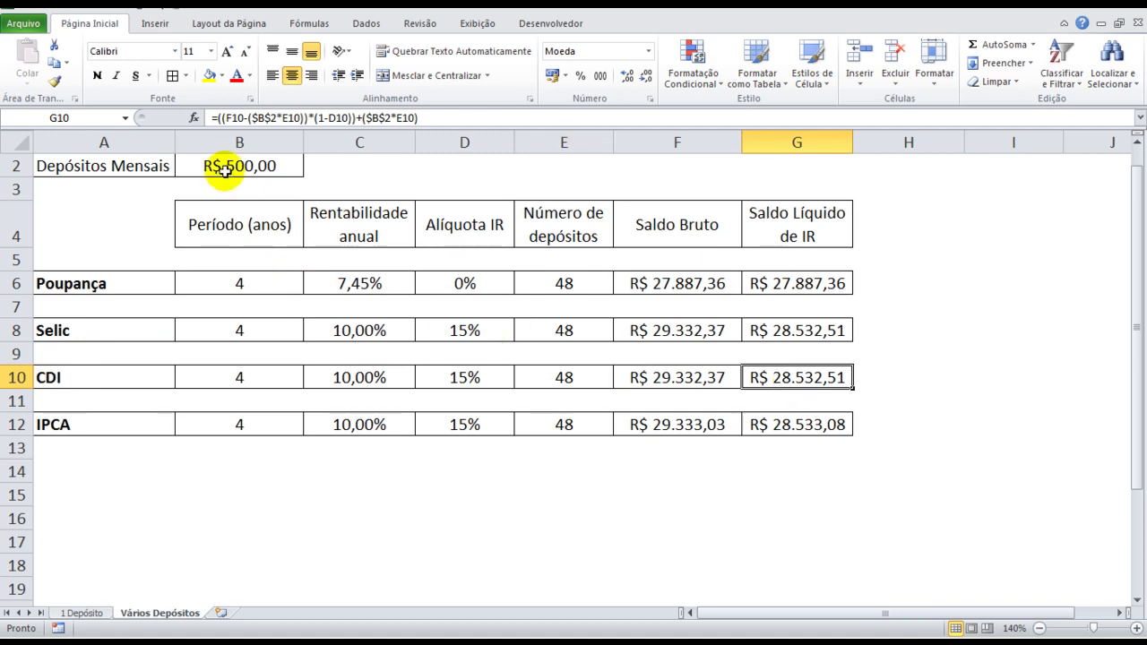
{"action": "left_click", "coordinate": [258, 285]}
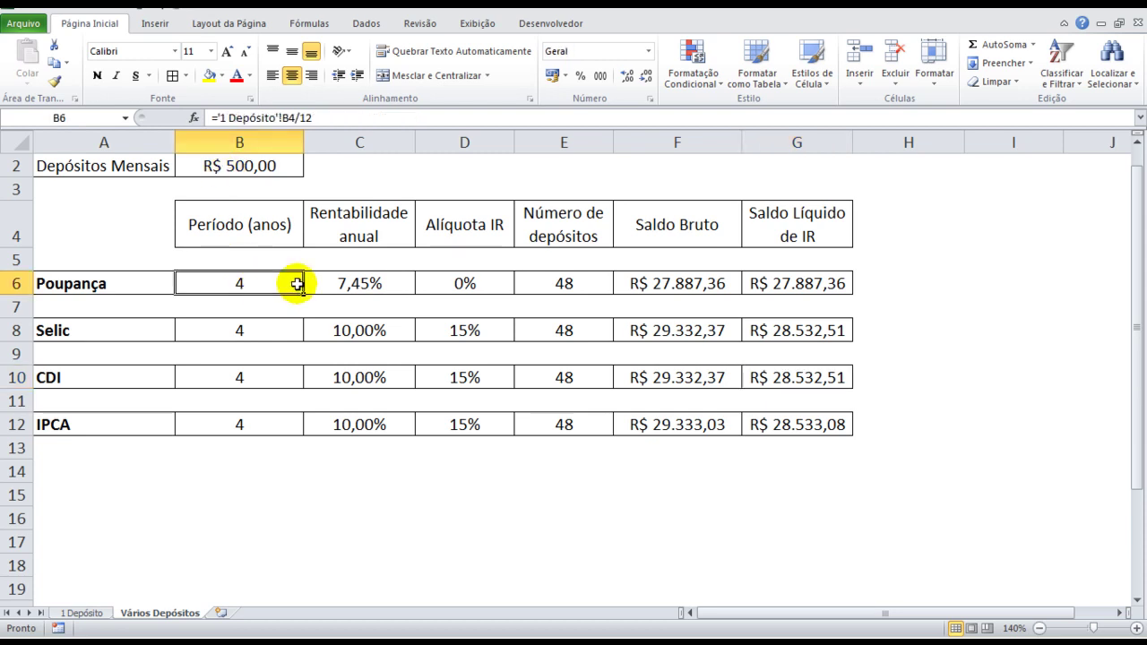
{"action": "left_click", "coordinate": [340, 285]}
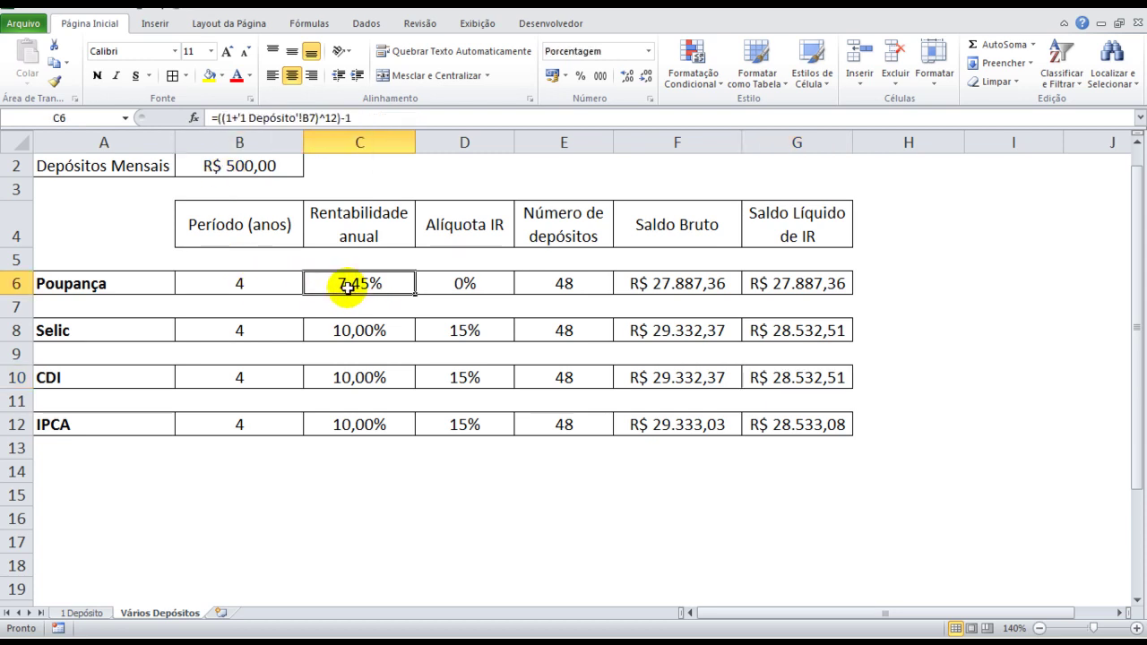
{"action": "left_click", "coordinate": [450, 336]}
Highlight the Saldo Bruto and Saldo Líquido de IR results for all four investments, and inspect the CDI net balance formula.
{"action": "left_click_drag", "start_coordinate": [687, 285], "coordinate": [684, 421]}
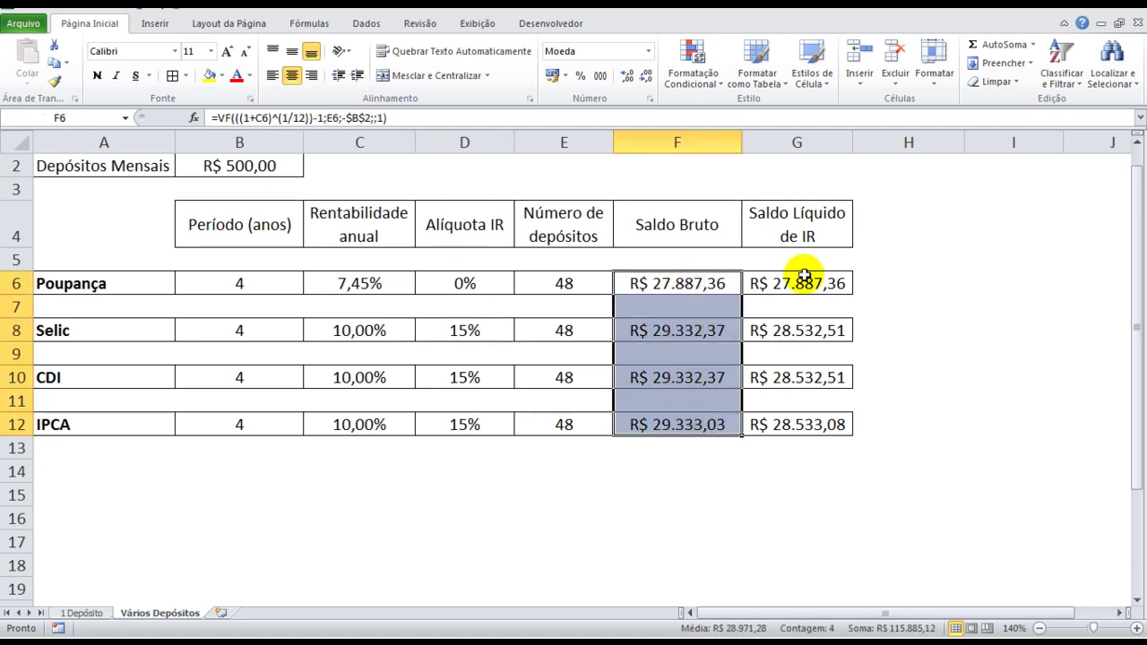
{"action": "left_click_drag", "start_coordinate": [807, 287], "coordinate": [812, 424]}
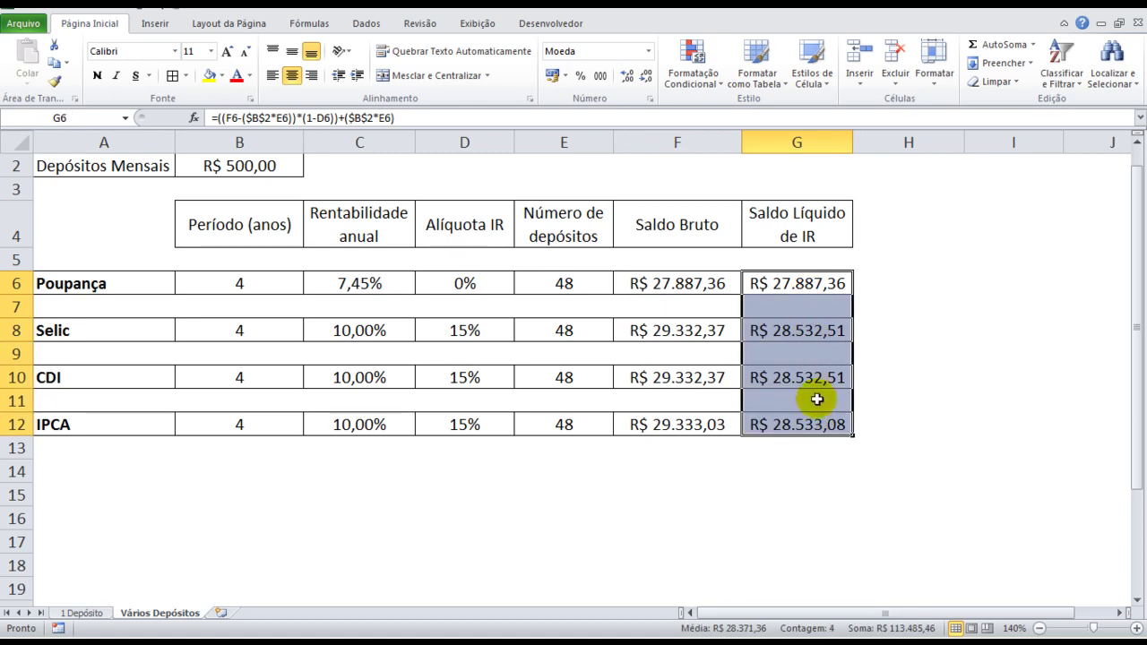
{"action": "left_click", "coordinate": [823, 375]}
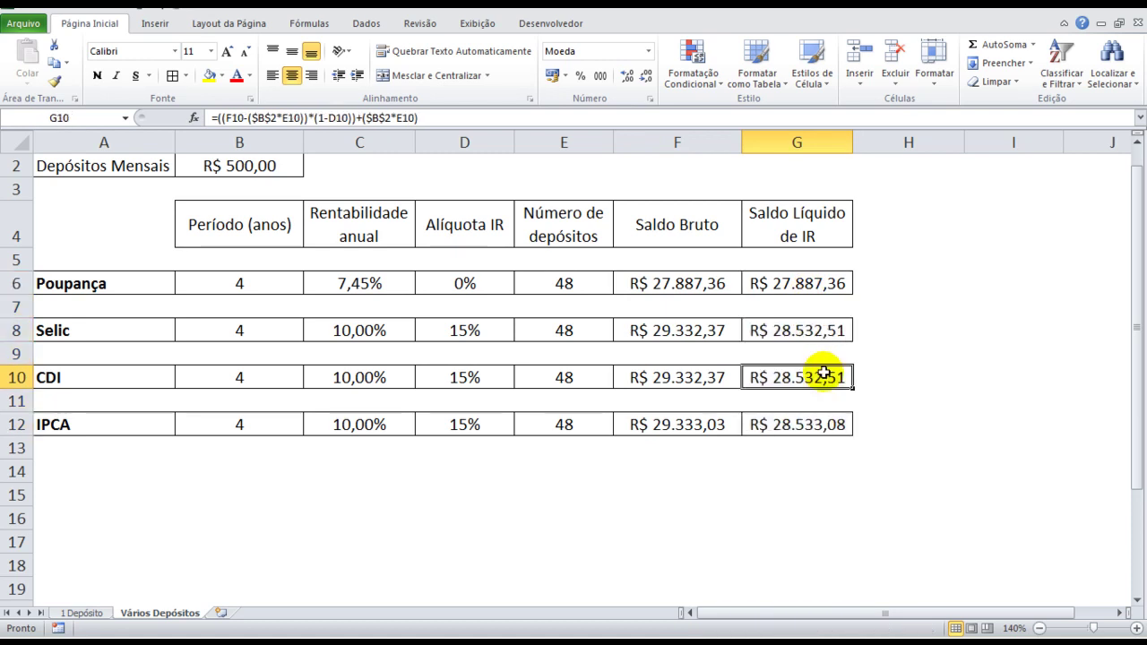